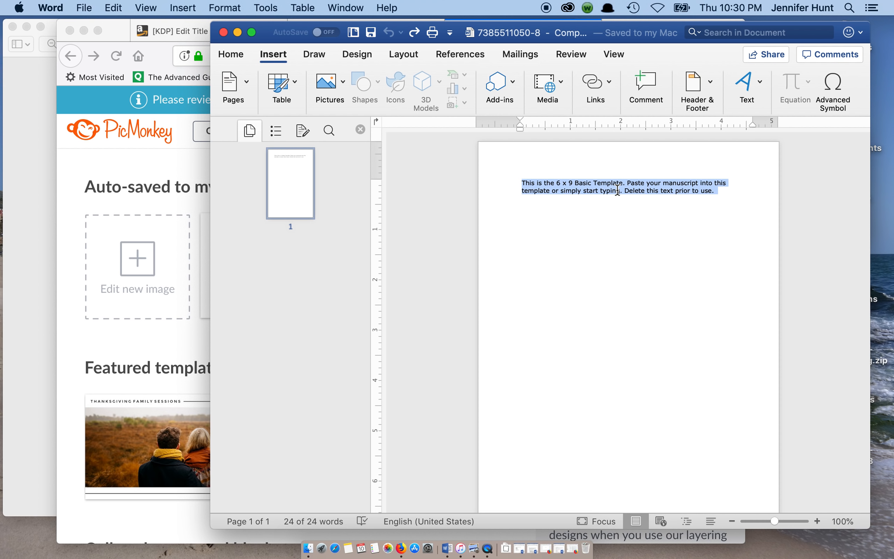
Replace the selected template placeholder text with three full-width rows of underscores.
key(BackSpace)
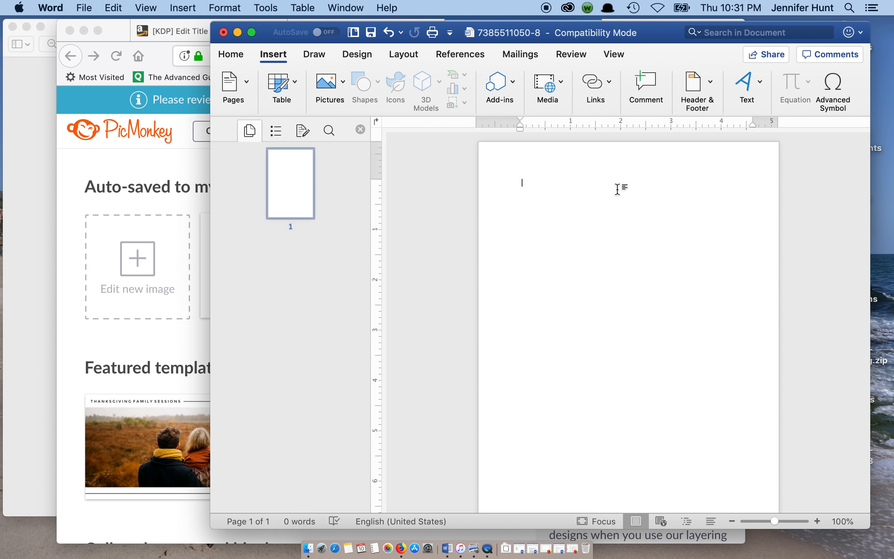
text(________________________________________________________________________________________________________________________________________________________________)
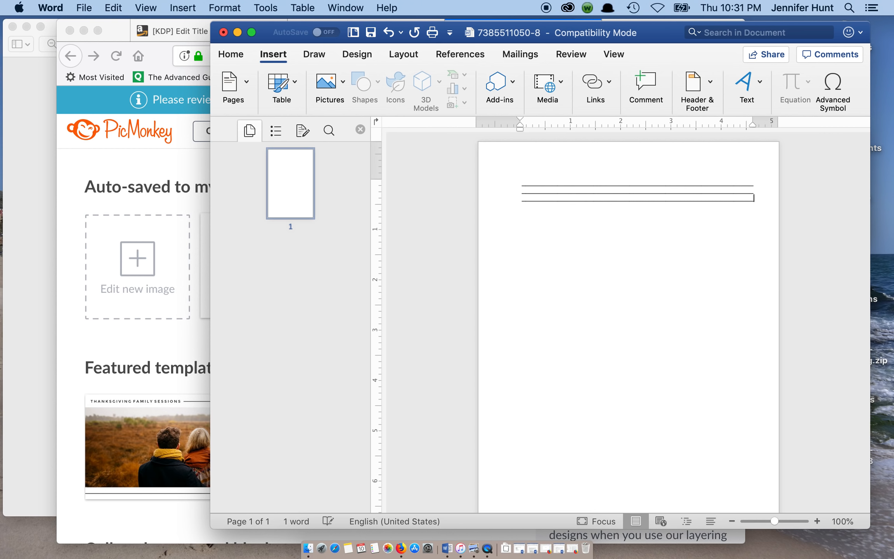
Set the underscore lines to font size 14 and extend the last line to the full text width.
drag(512, 183, 510, 207)
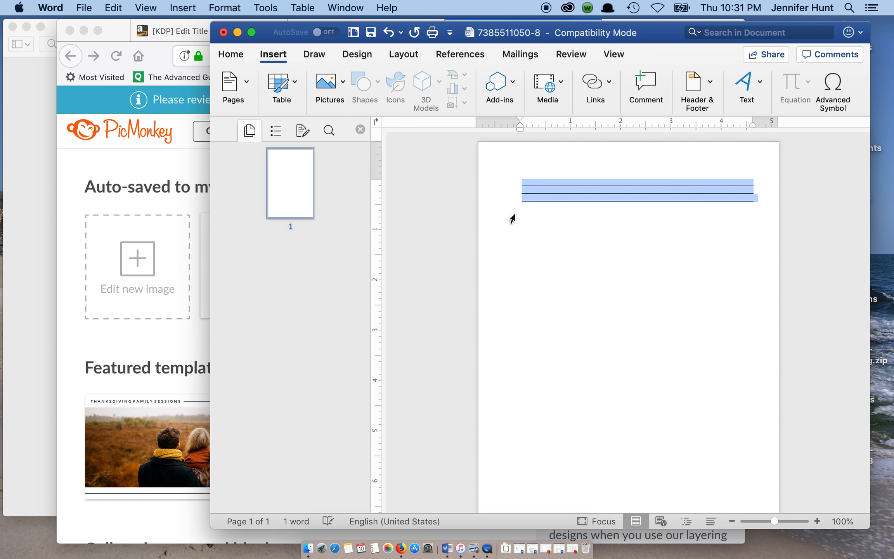
click(236, 56)
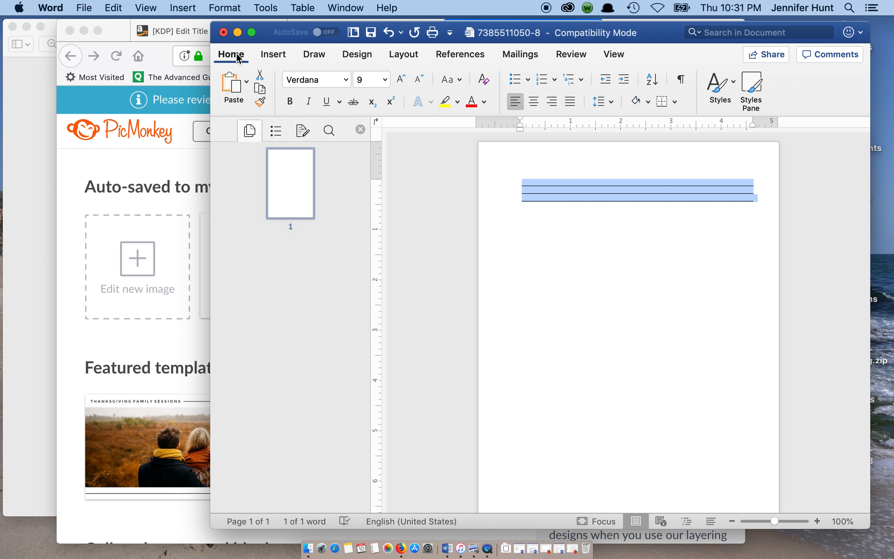
click(386, 80)
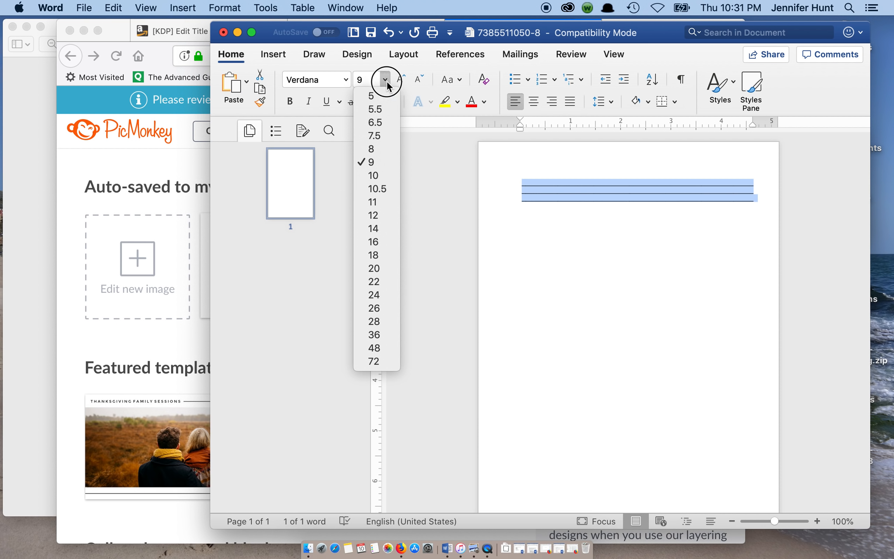
click(384, 229)
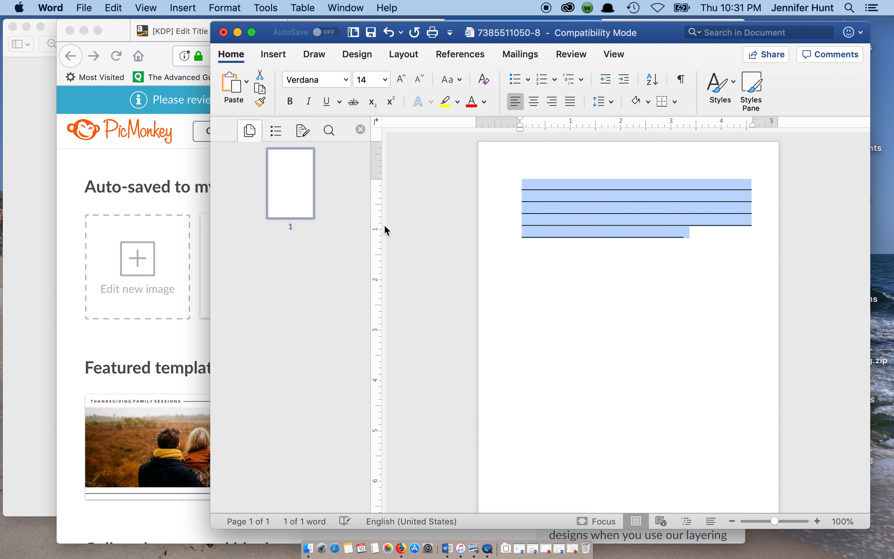
click(672, 236)
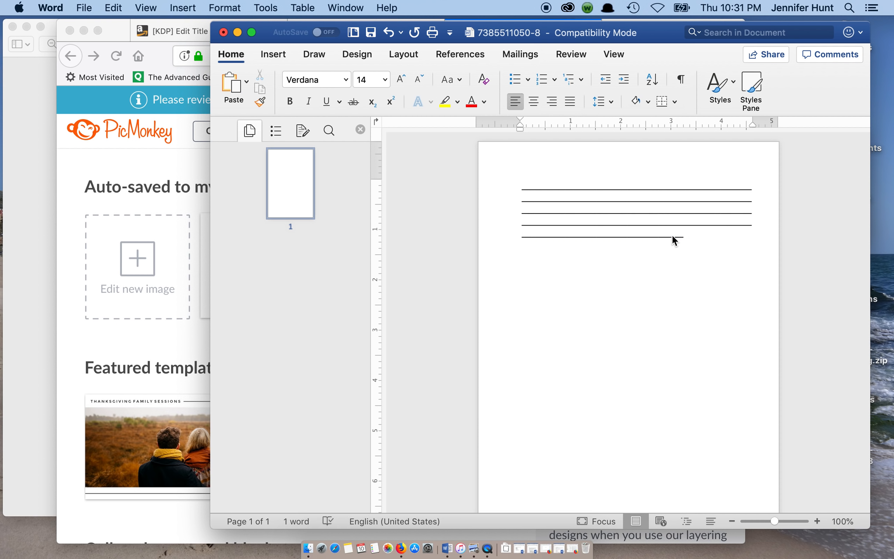
text(____________)
Copy the block of five lines and paste it five times below to fill the first page.
drag(505, 186, 507, 244)
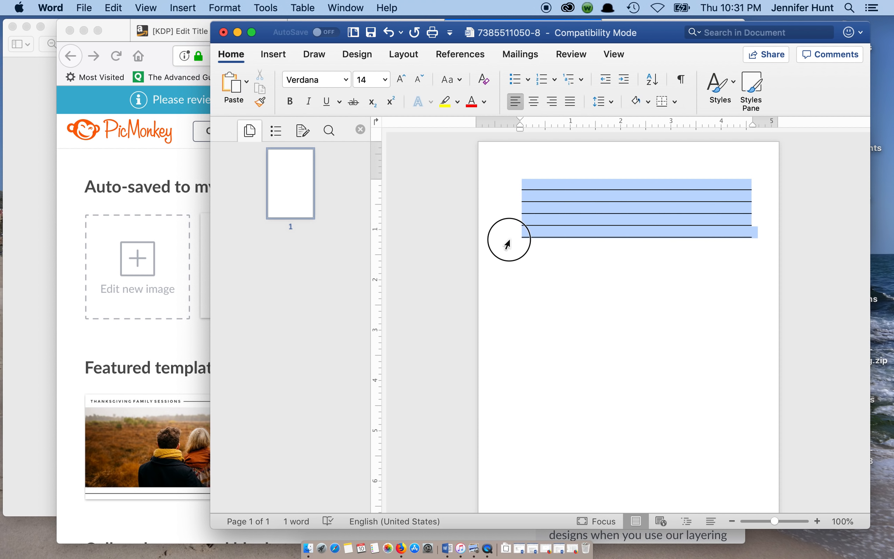
click(752, 241)
key(super+v)
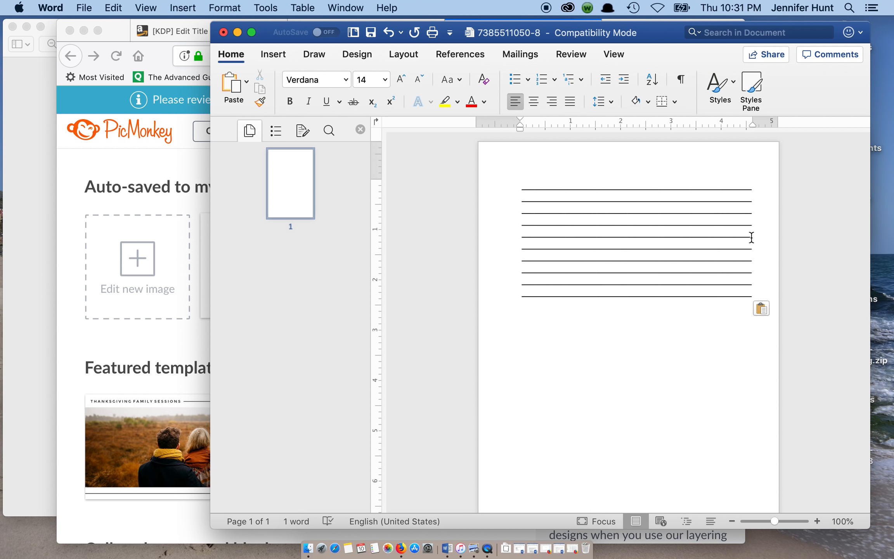
key(super+v)
key(super+v)
key(super+v)
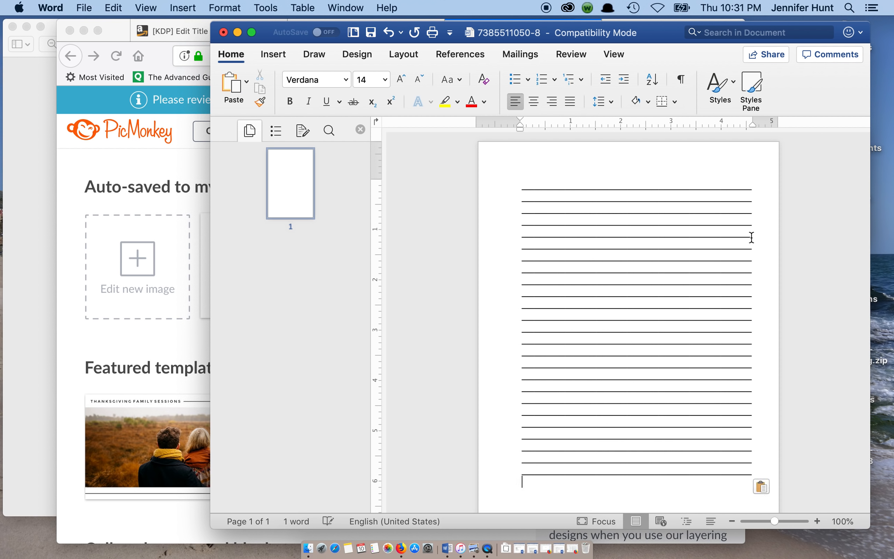
scroll(723, 259, down, 2)
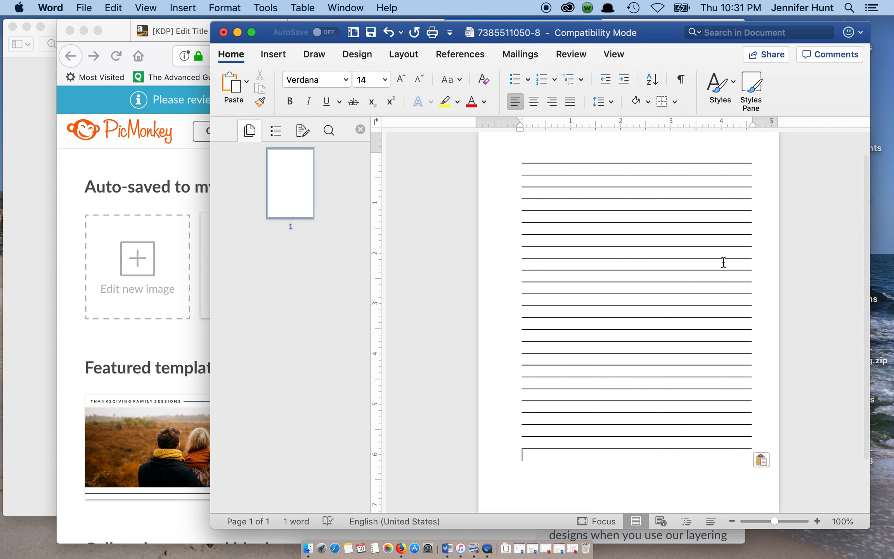
key(super+v)
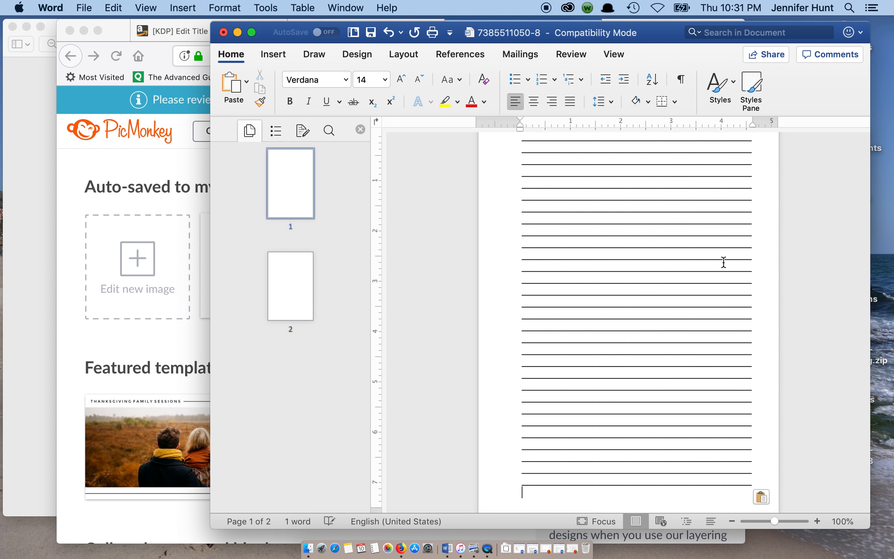
Remove the surplus blank second page after the lined page.
scroll(723, 262, down, 6)
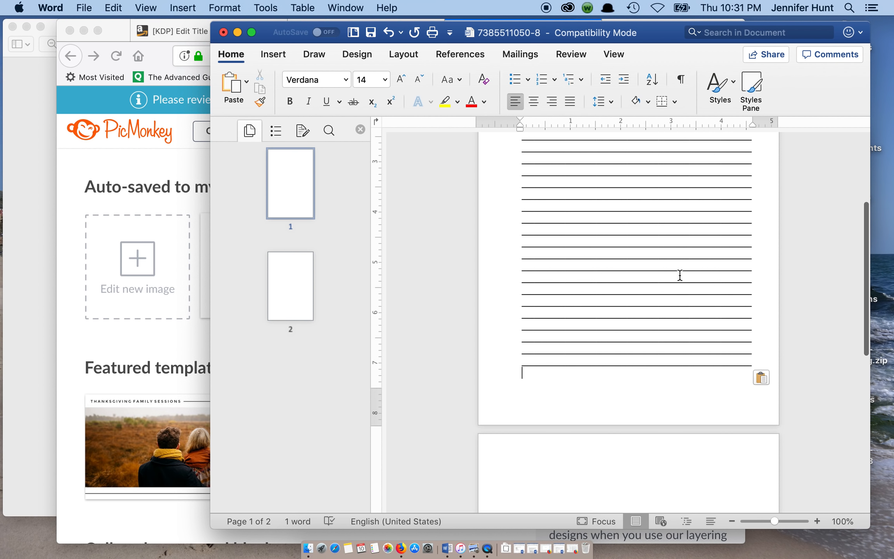
click(602, 449)
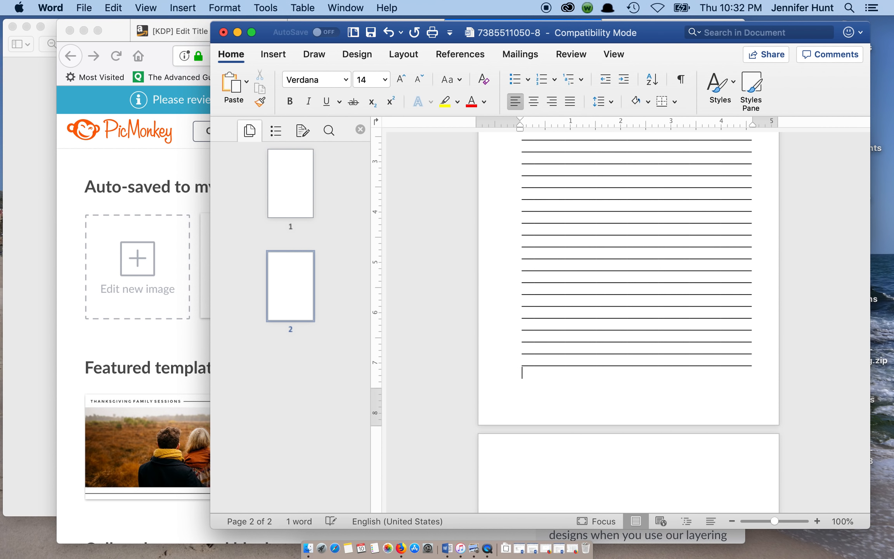
key(BackSpace)
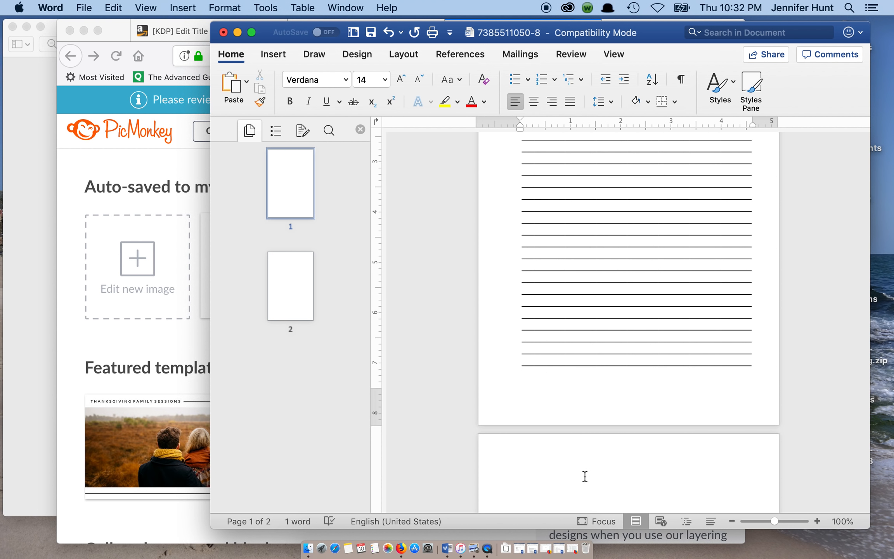
key(Return)
scroll(550, 455, down, 2)
drag(544, 441, 522, 364)
key(BackSpace)
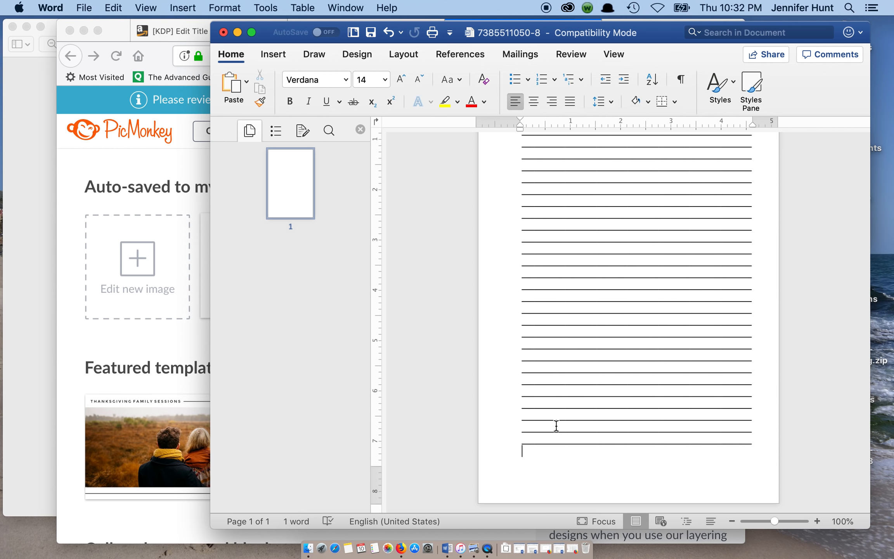
Select and copy the entire page of lines.
key(super+a)
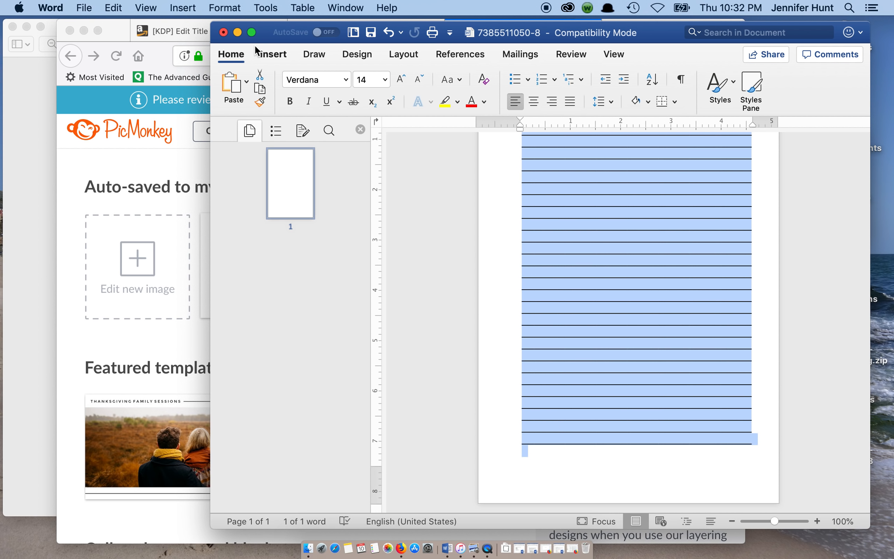
click(113, 8)
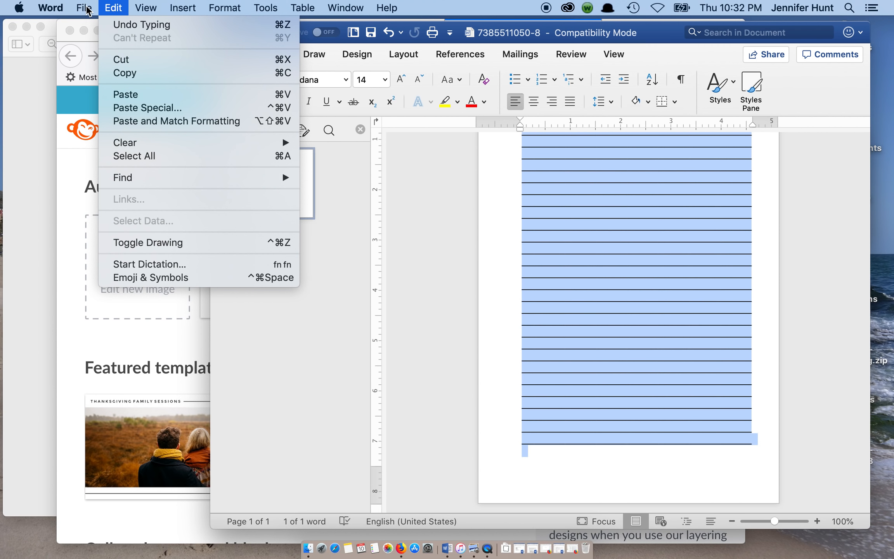
mouse_move(113, 7)
click(655, 37)
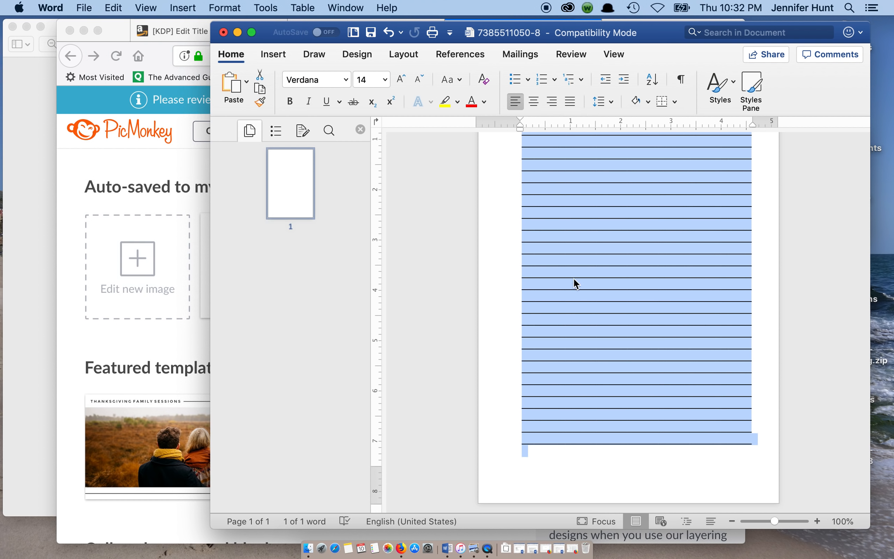
right_click(541, 271)
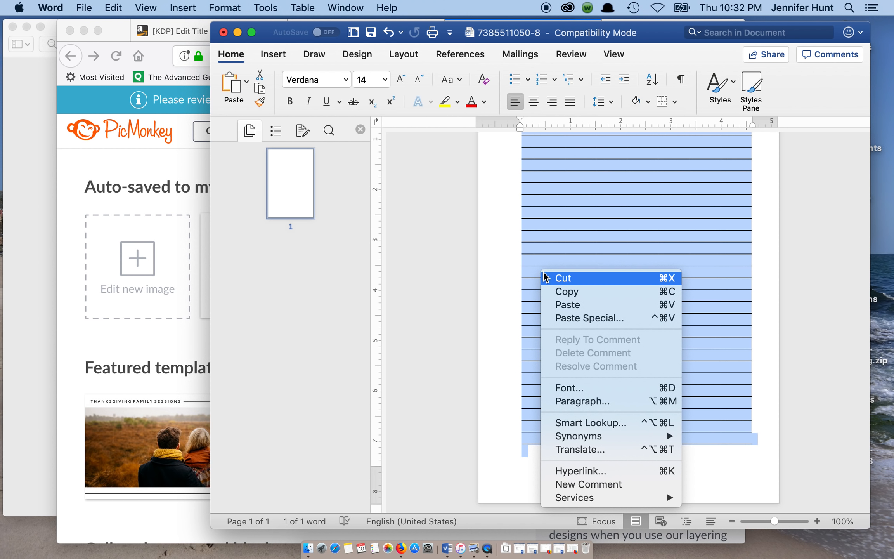
click(567, 291)
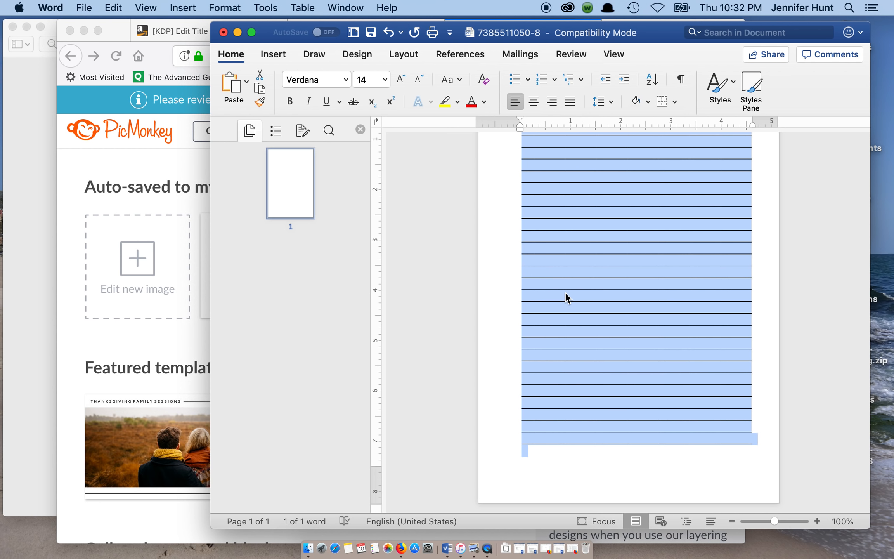
Paste the copied page three times at the document's end to fill pages 2 to 4, deleting the extra blank page after each paste.
click(536, 452)
key(super+v)
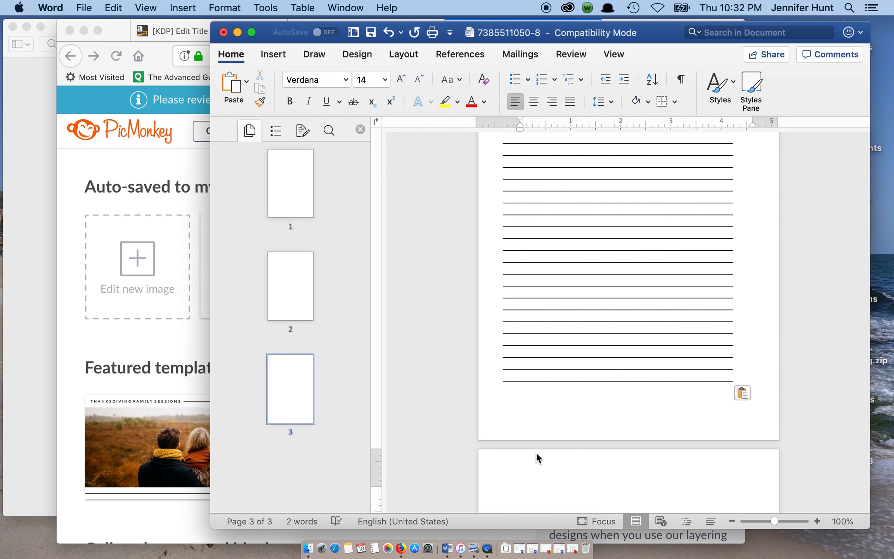
key(BackSpace)
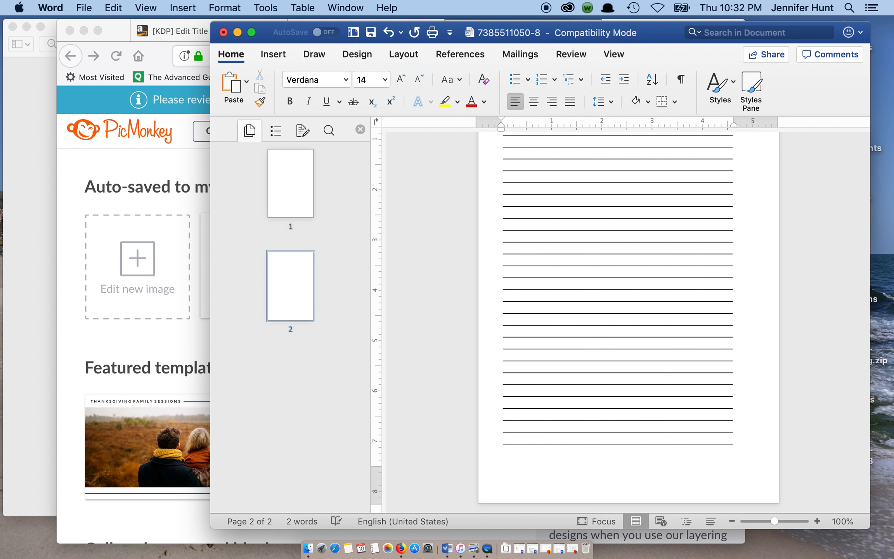
scroll(579, 401, up, 3)
scroll(579, 401, down, 3)
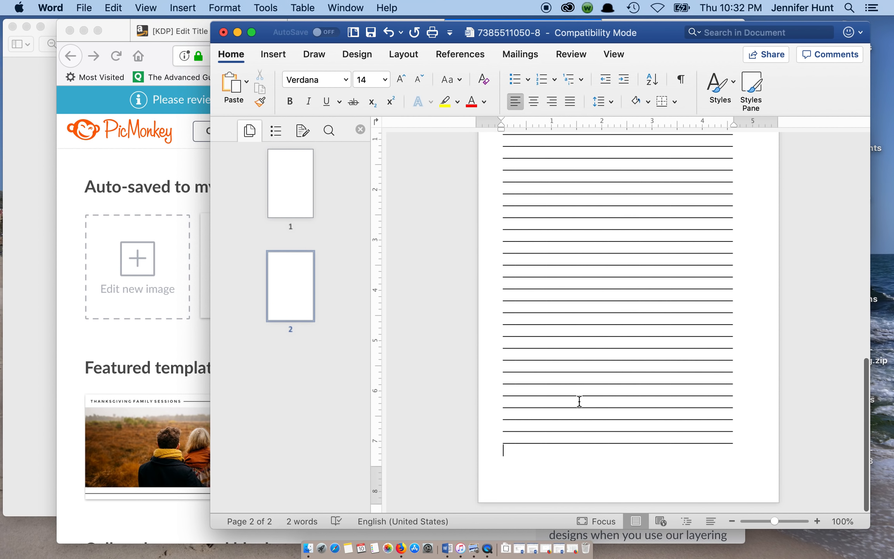
key(super+v)
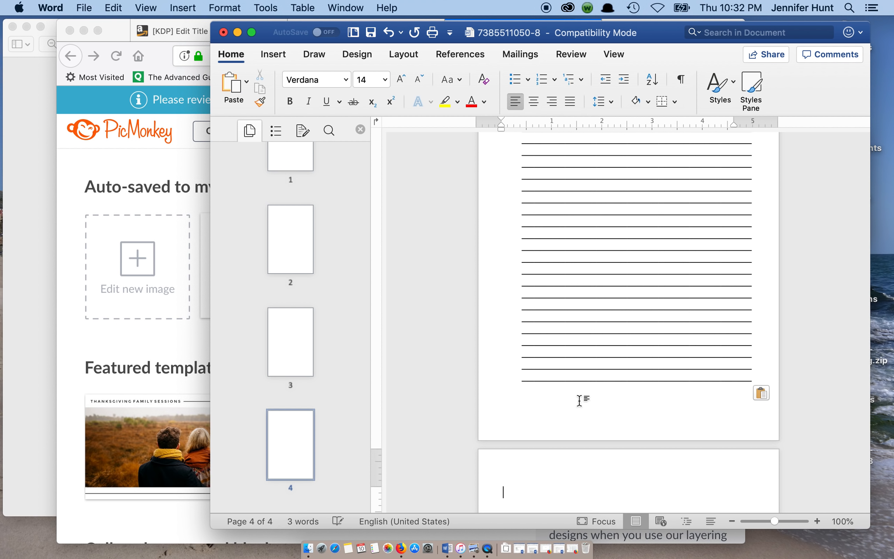
key(BackSpace)
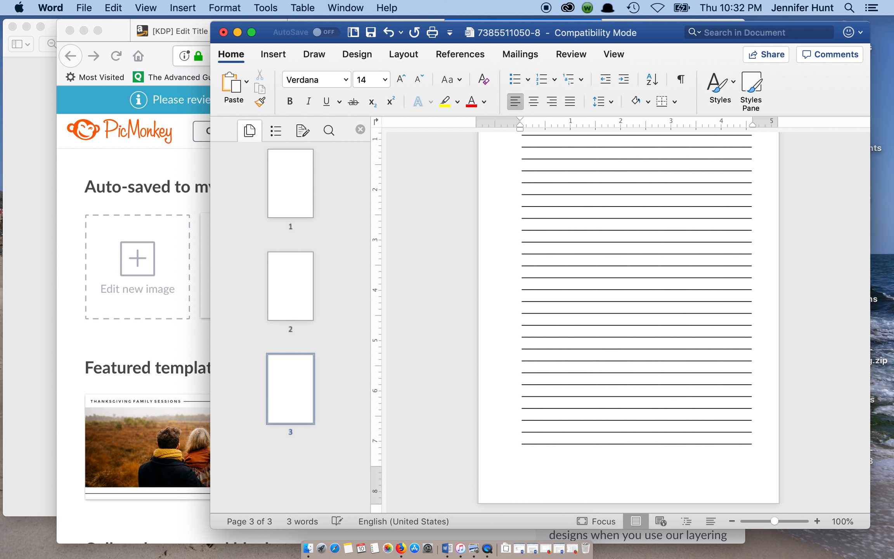
key(super+v)
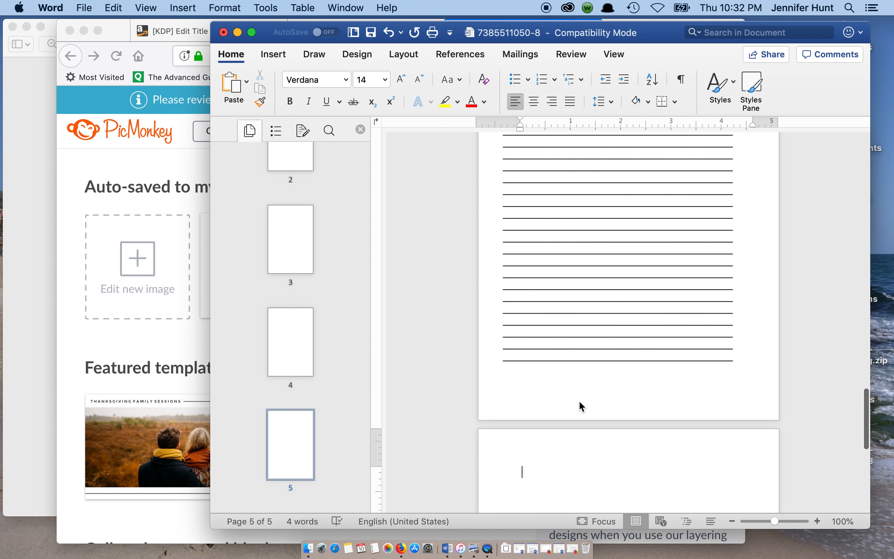
key(BackSpace)
Paste the copied lines after page 4 as a fifth lined page and delete the trailing blank page.
scroll(590, 363, up, 10)
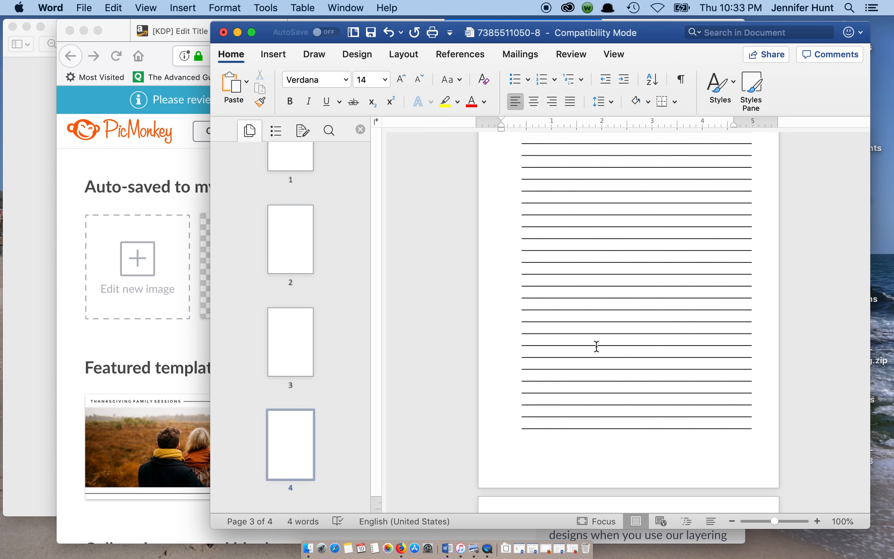
scroll(534, 431, down, 10)
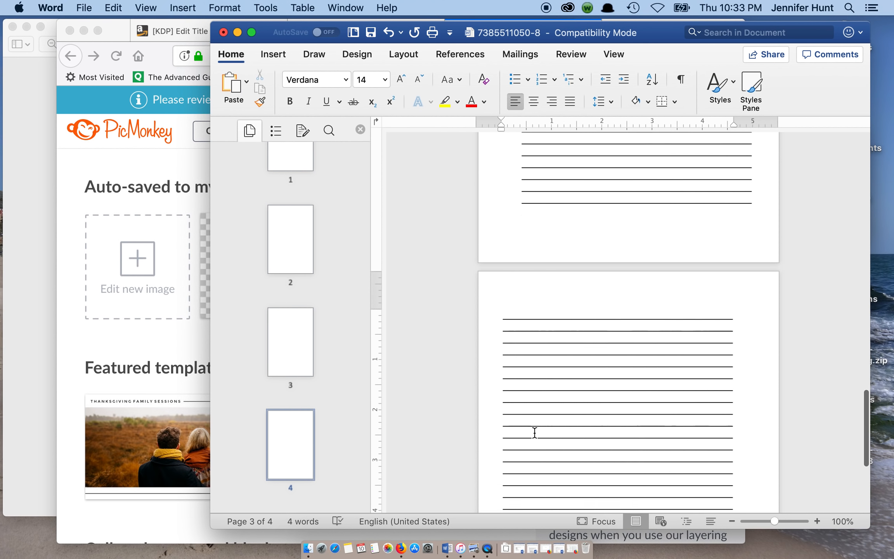
scroll(535, 430, down, 14)
click(516, 443)
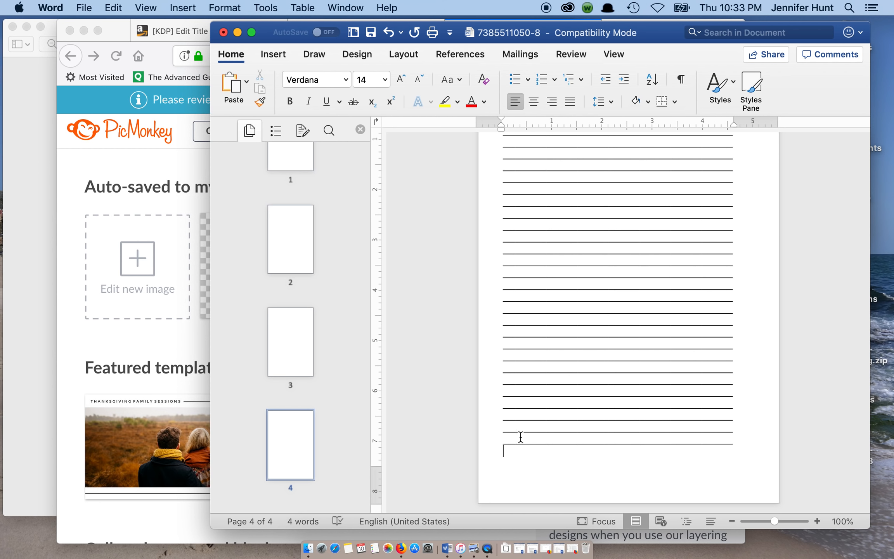
key(BackSpace)
key(super+v)
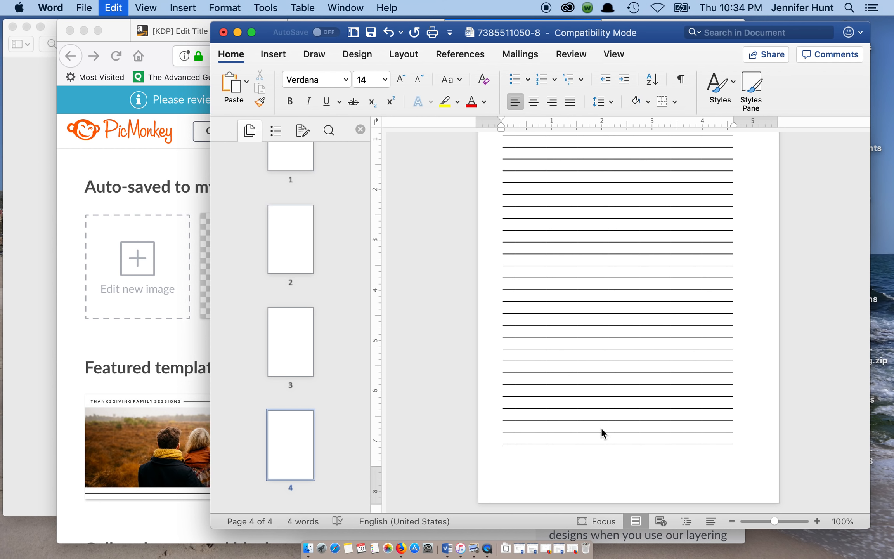
key(BackSpace)
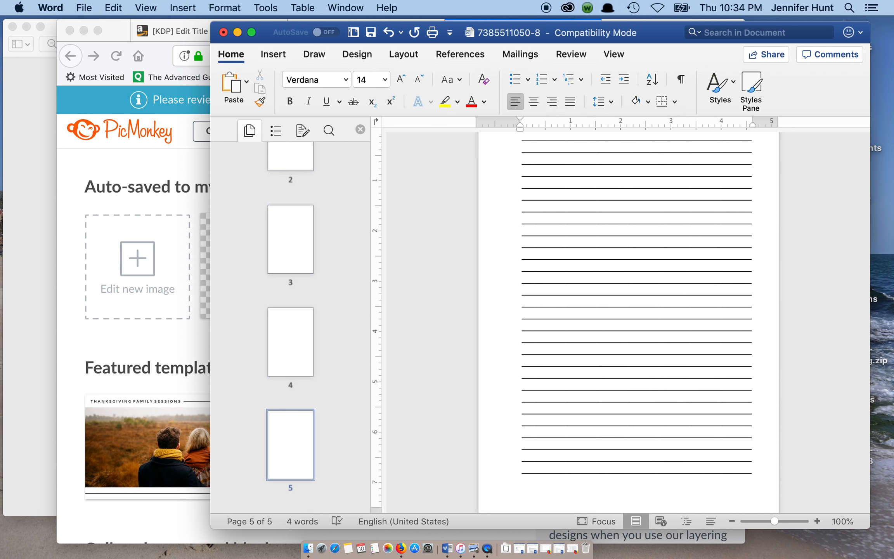
Copy all five lined pages and paste them at the end of the document.
key(super+a)
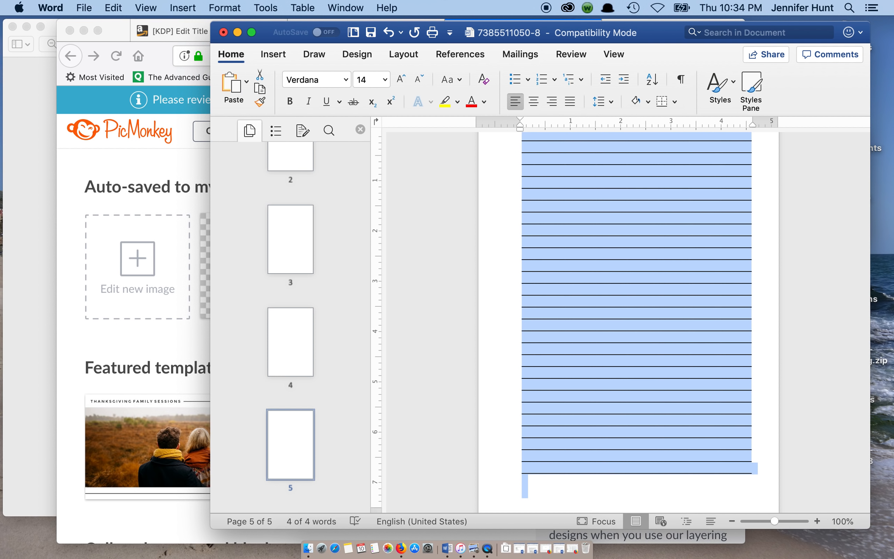
click(535, 486)
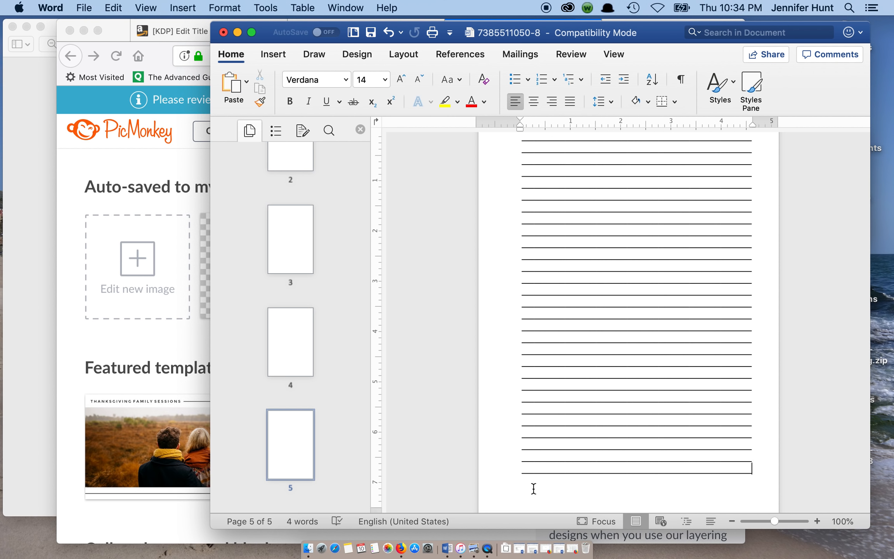
key(super+v)
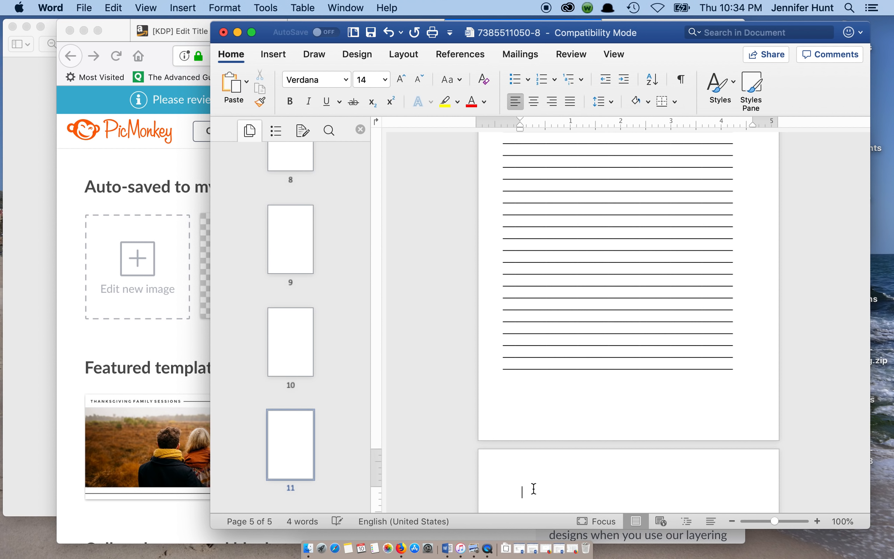
Delete the trailing blank page after the tenth lined page.
key(BackSpace)
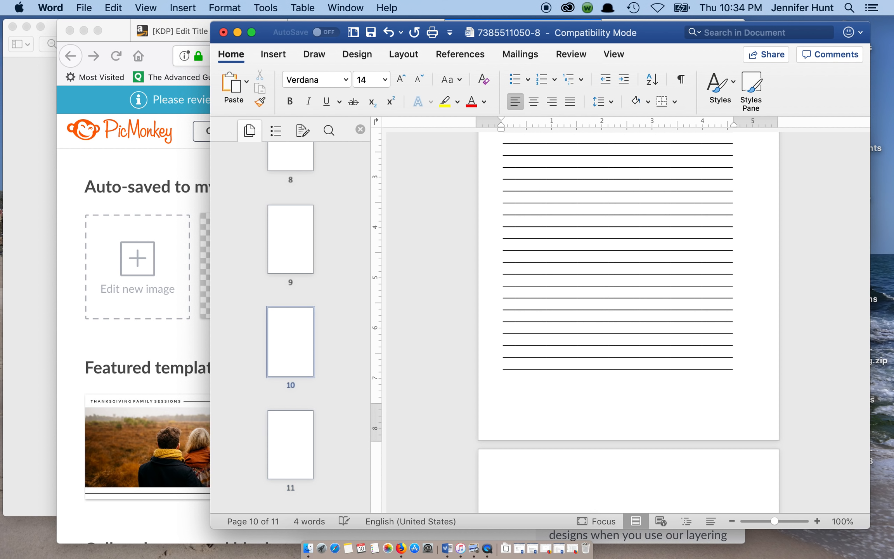
click(517, 486)
key(BackSpace)
key(BackSpace)
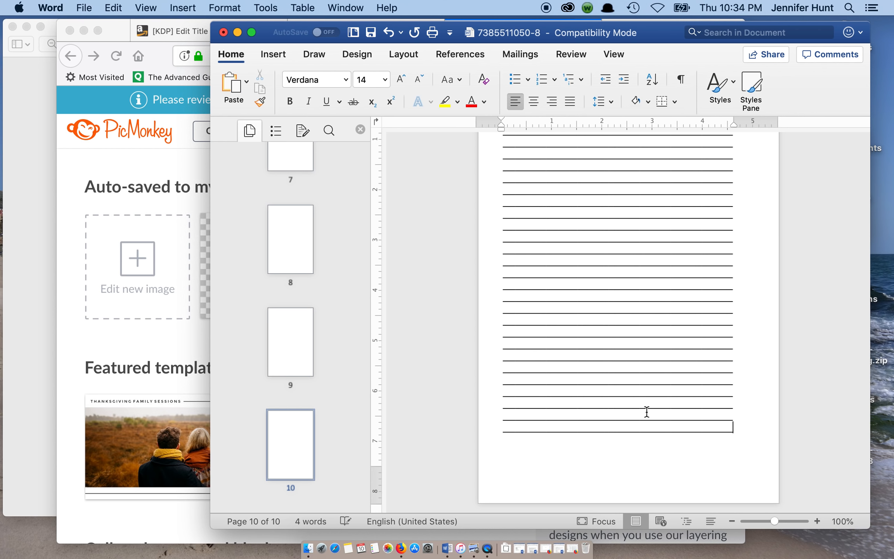
Paste the five copied lined pages again at the document's end and remove the trailing blank page.
key(super+v)
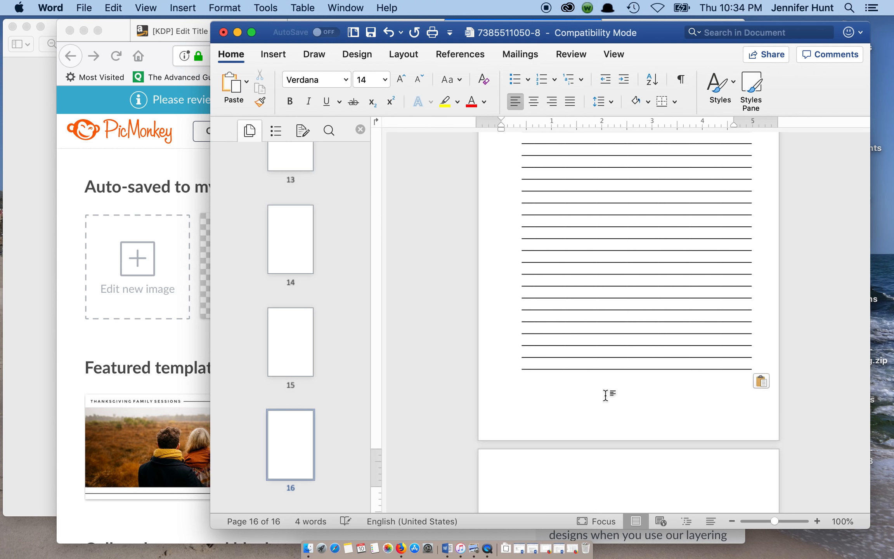
scroll(598, 368, up, 1)
scroll(572, 375, down, 5)
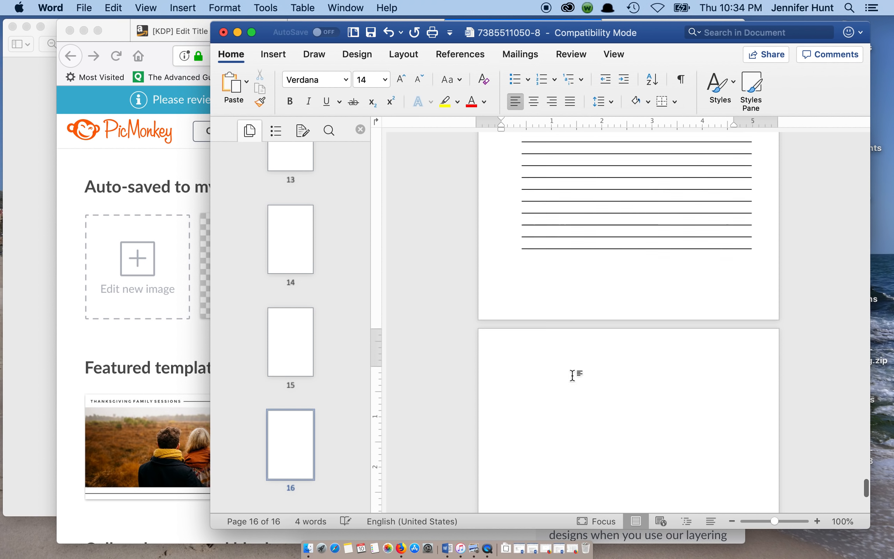
key(Return)
key(BackSpace)
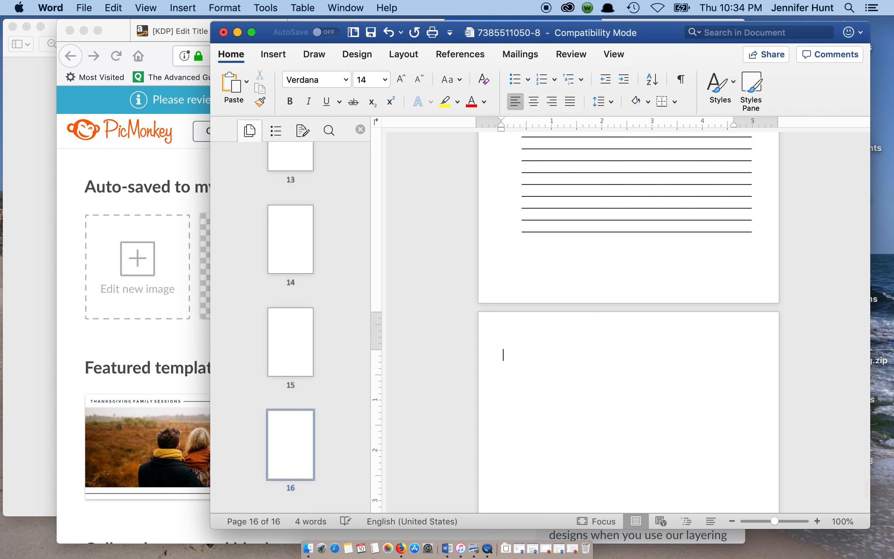
key(super+v)
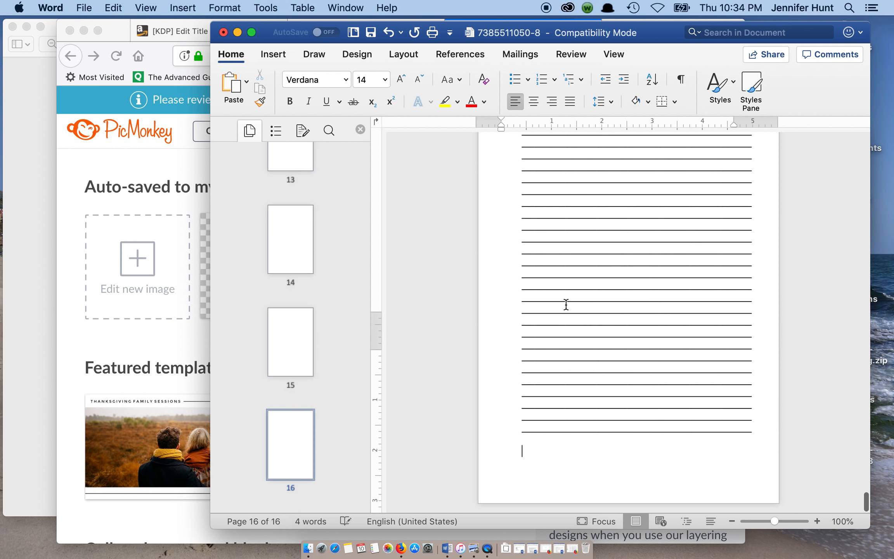
key(super+z)
scroll(568, 309, up, 2)
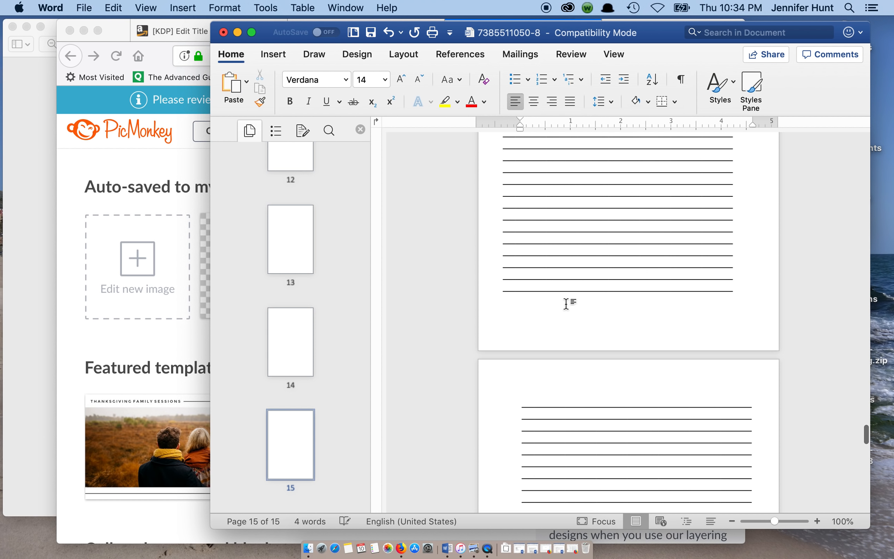
Set the font size of all lines in the document to 18.
key(super+a)
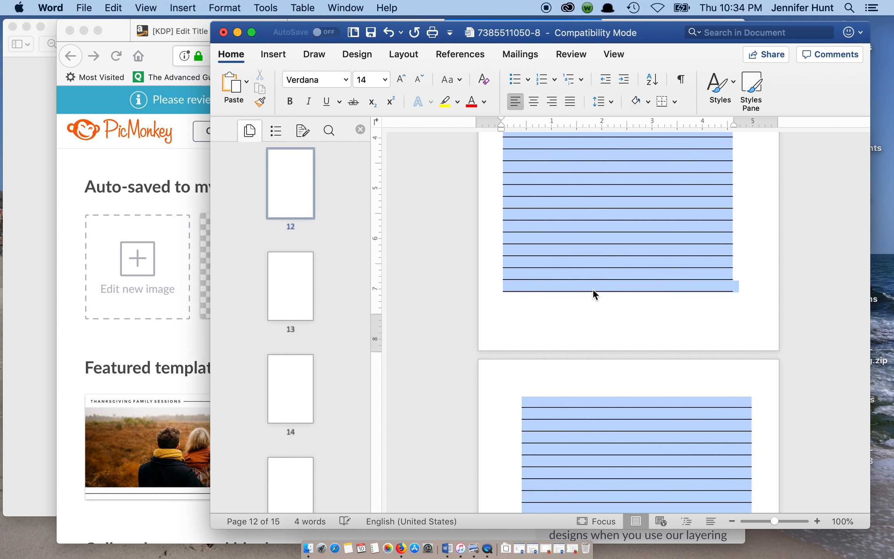
click(385, 80)
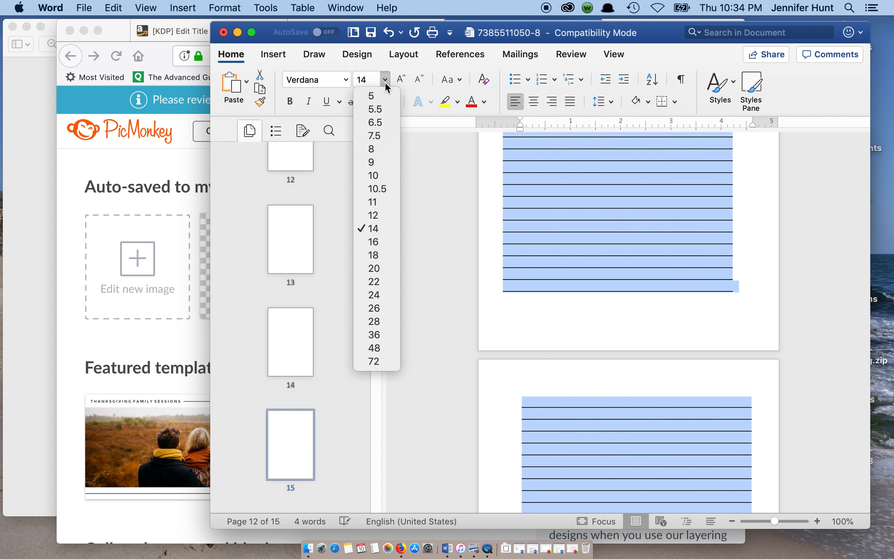
click(376, 259)
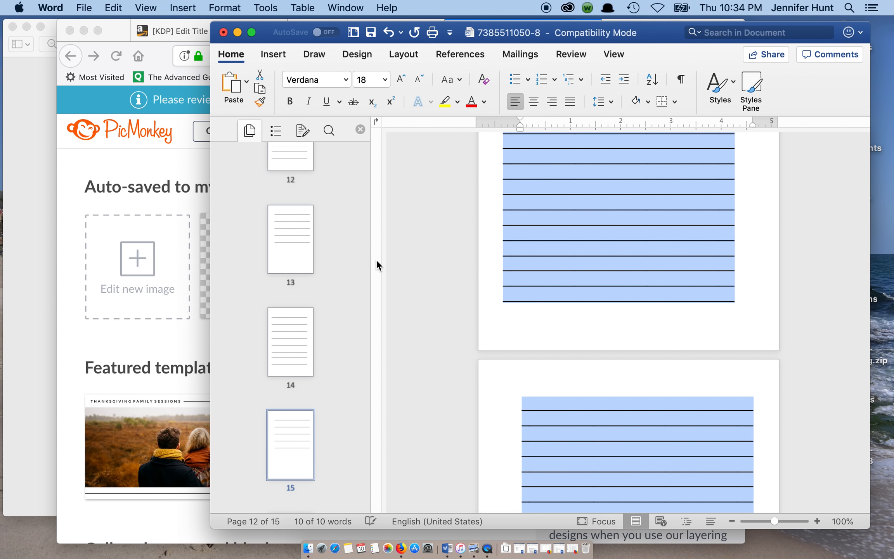
click(385, 80)
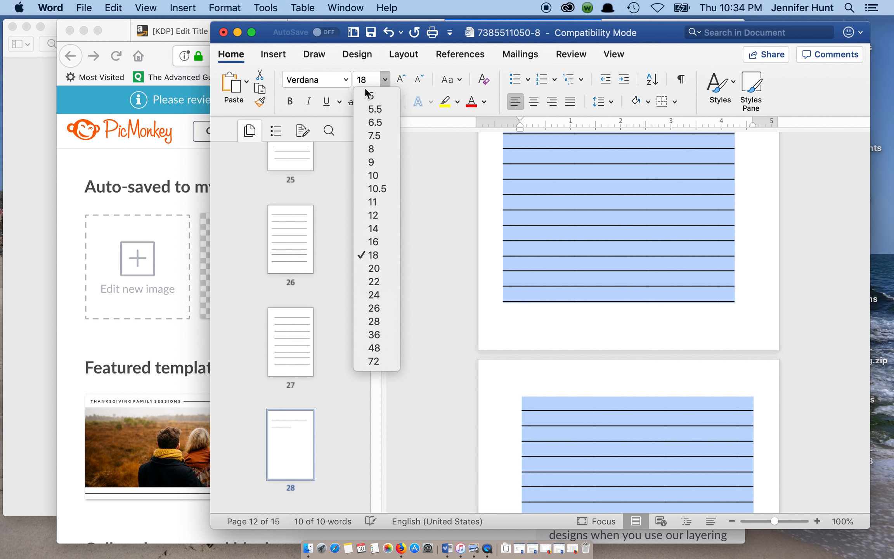
click(383, 79)
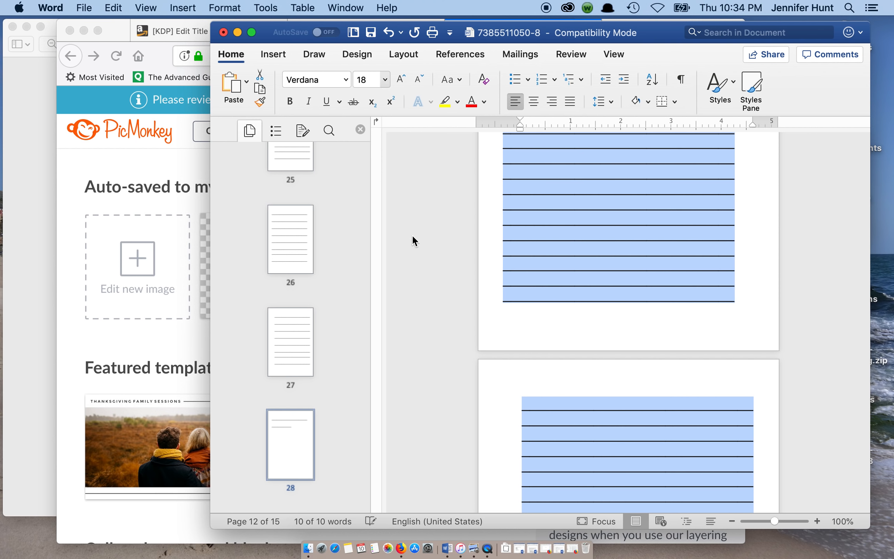
click(506, 250)
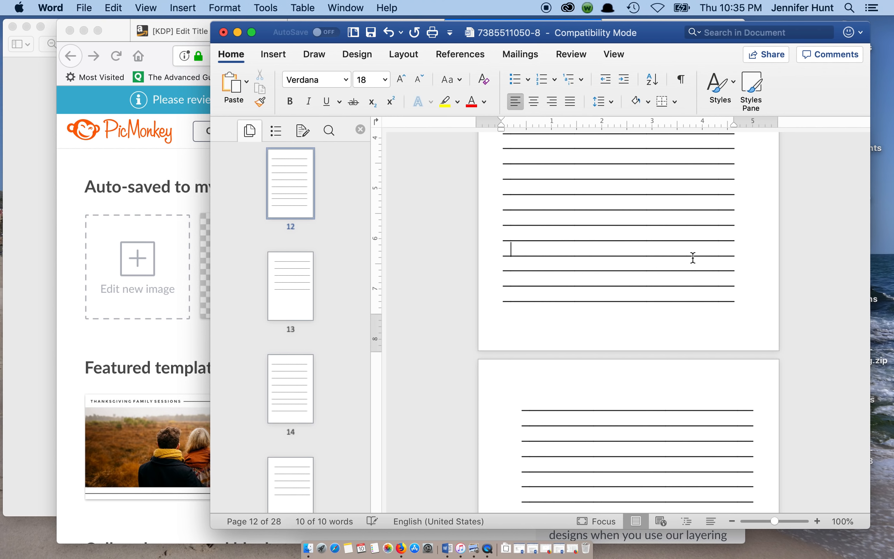
Color all lines in the document with the darkest gray shade of the white theme color.
key(super+a)
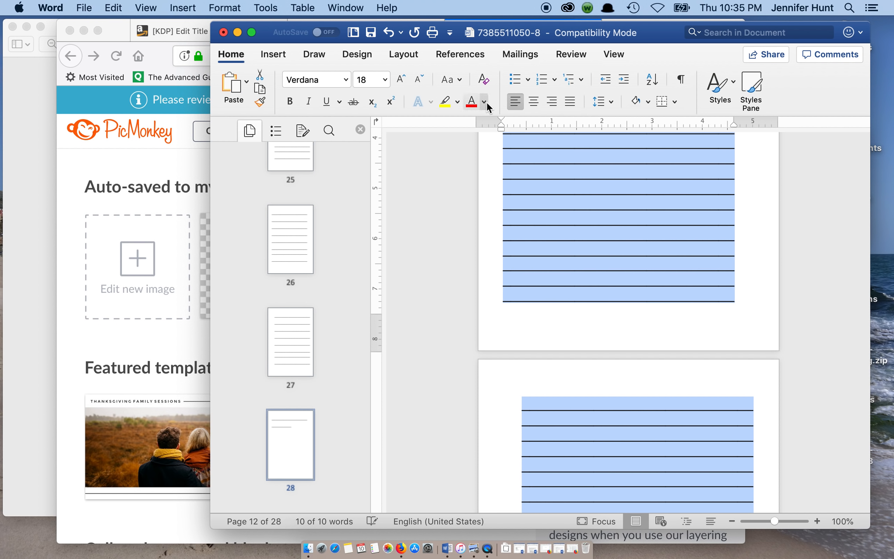
click(484, 102)
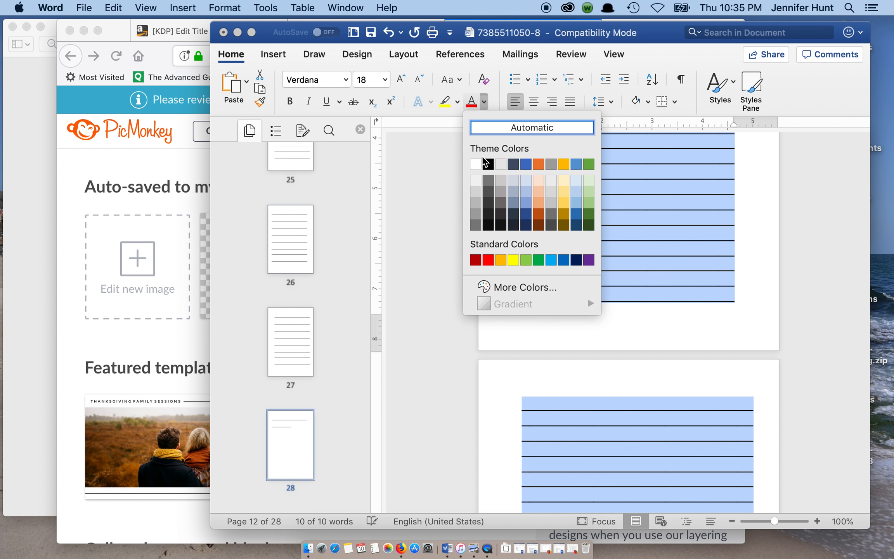
click(475, 225)
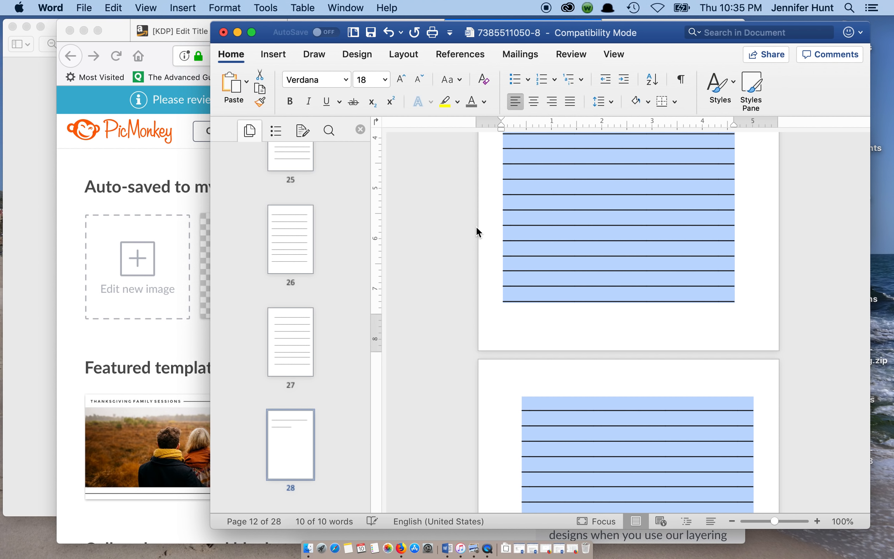
click(536, 243)
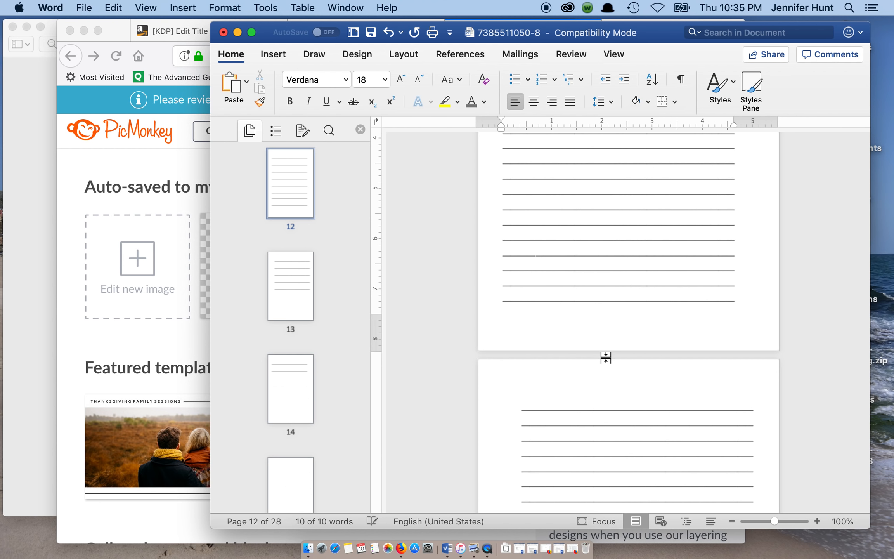
Recolor all lines in the document with the second-lightest gray shade of the white theme color.
click(817, 521)
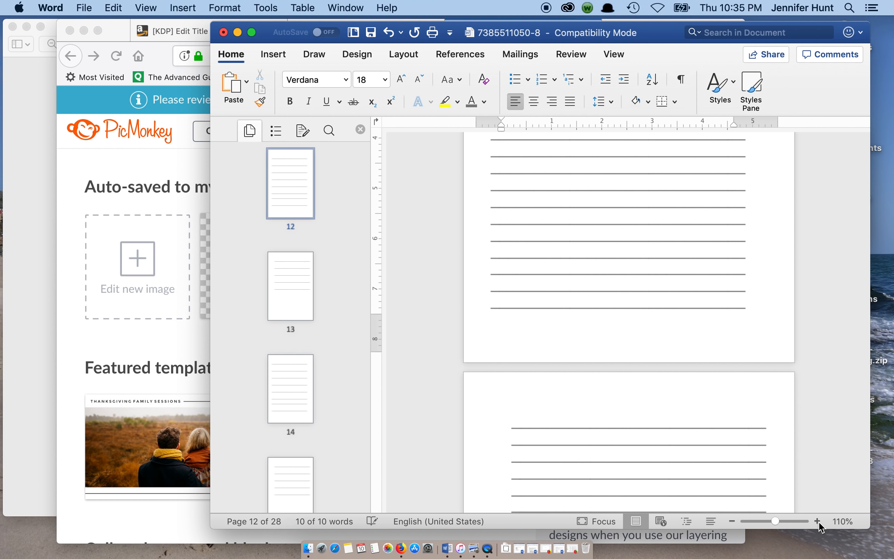
click(818, 521)
key(super+a)
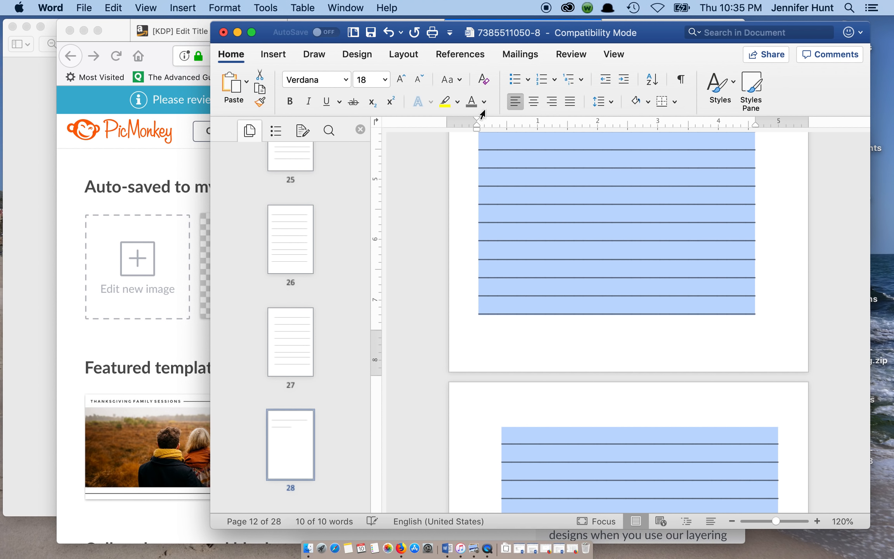
click(484, 101)
click(476, 191)
click(502, 245)
Examine the spacing and color of the light gray lines on page 12.
scroll(501, 245, up, 6)
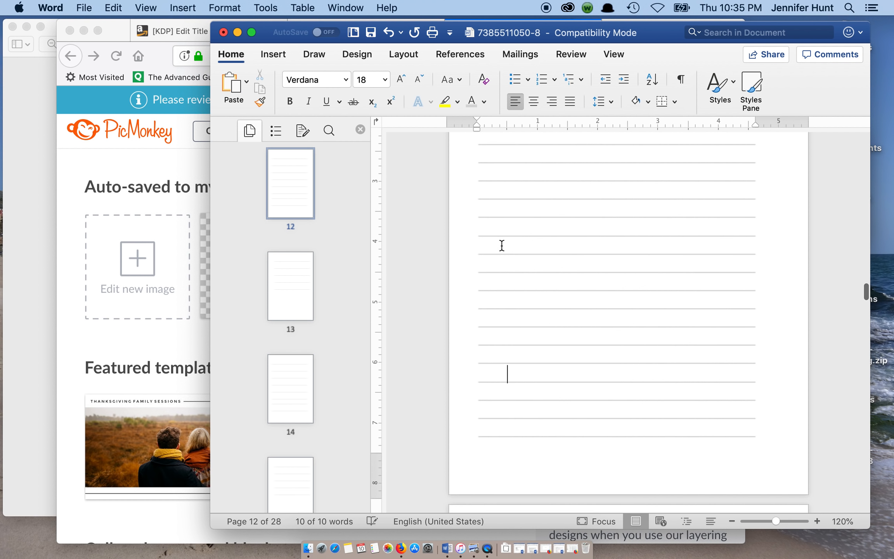
scroll(501, 245, up, 3)
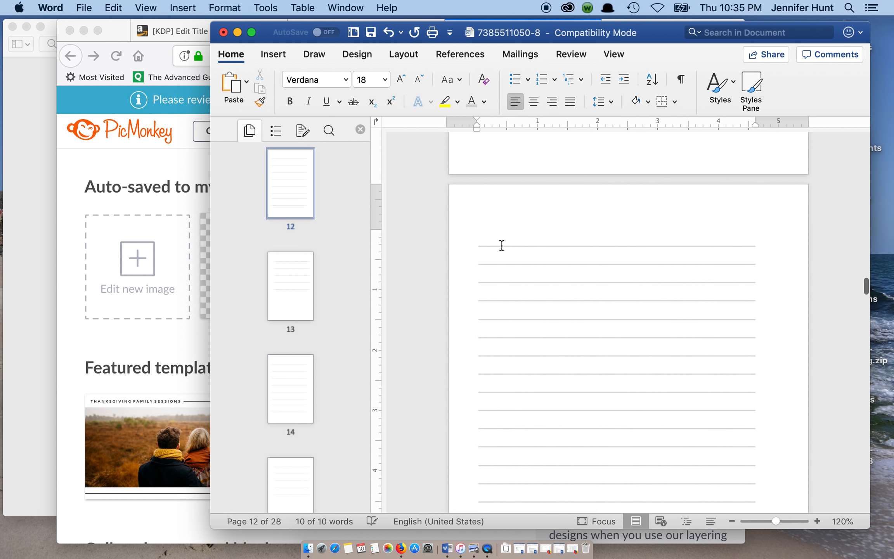
scroll(501, 246, down, 3)
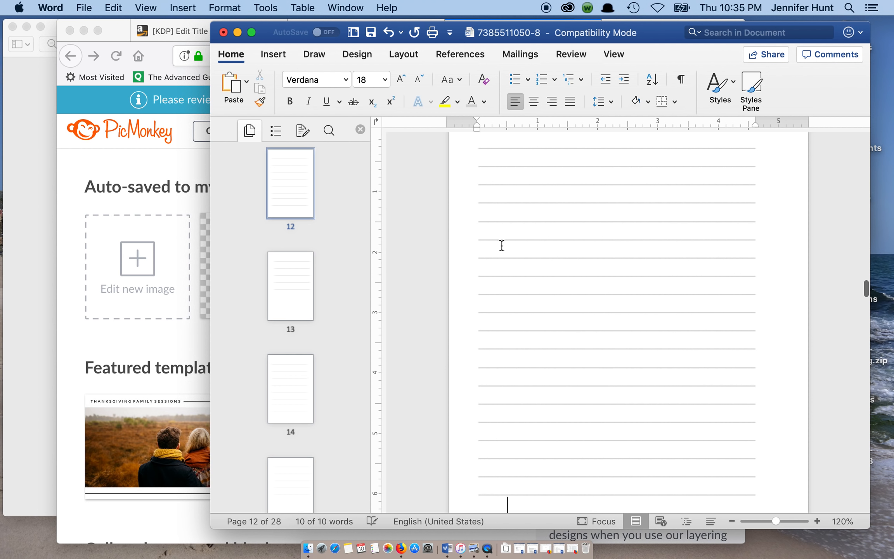
scroll(501, 245, up, 1)
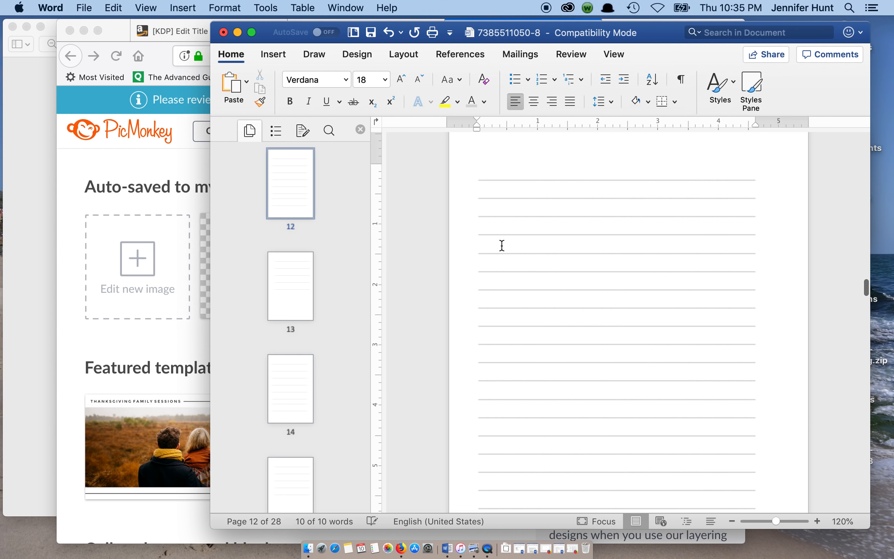
key(super+a)
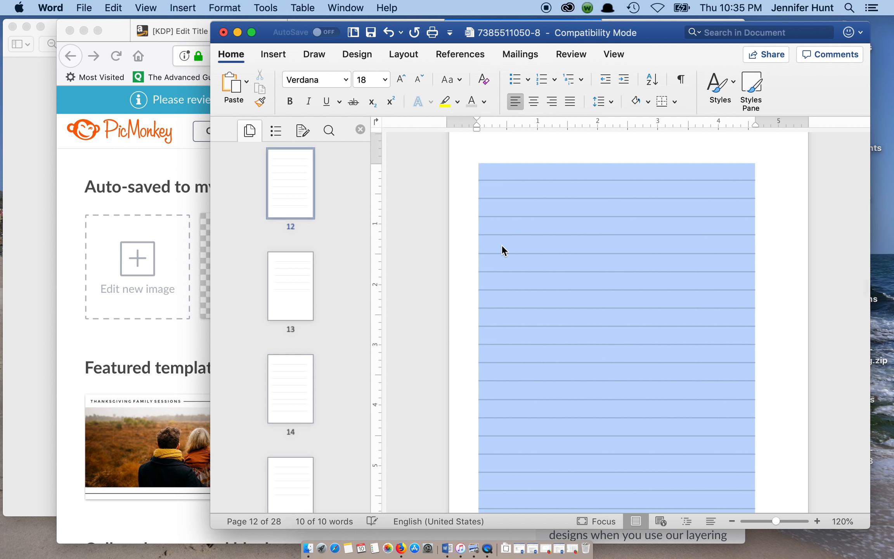
click(506, 189)
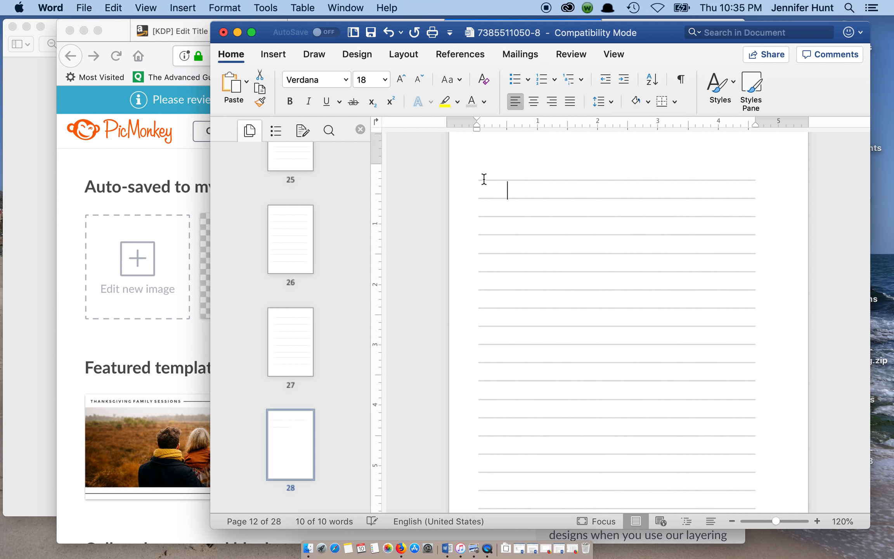
key(super+a)
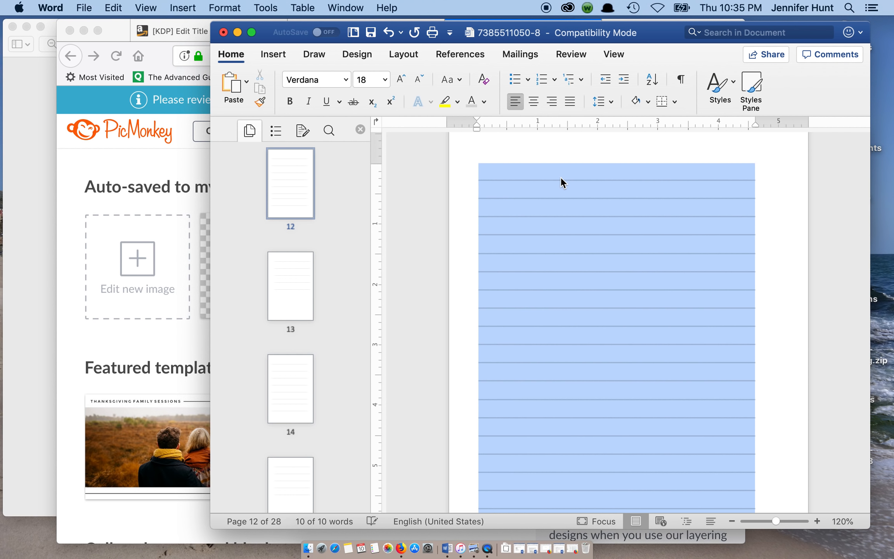
click(559, 177)
Return to page 1 and delete all the lines from the document.
scroll(320, 233, up, 15)
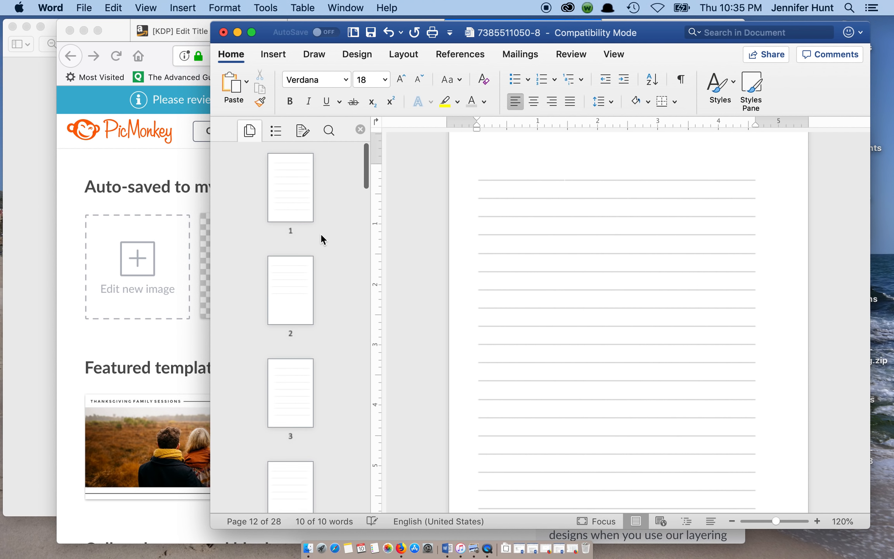
click(294, 197)
click(559, 152)
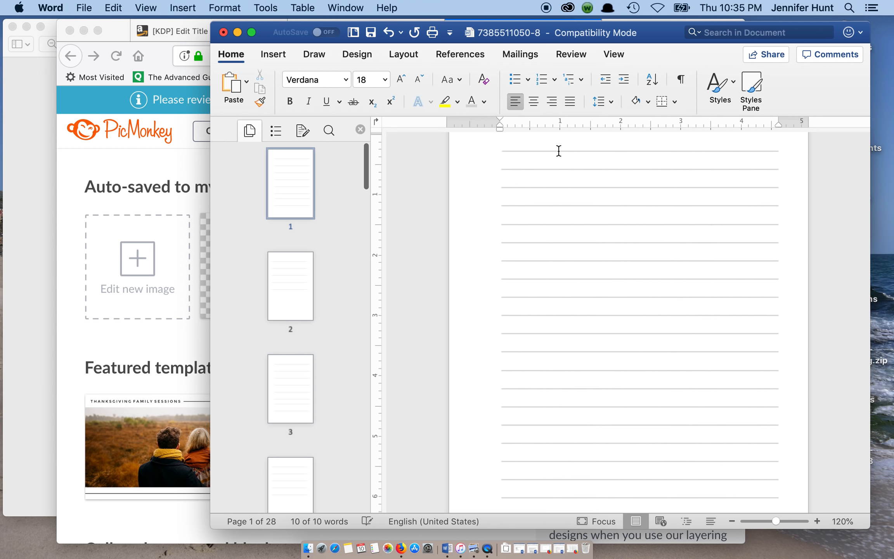
click(571, 398)
key(super+a)
key(BackSpace)
scroll(532, 242, up, 3)
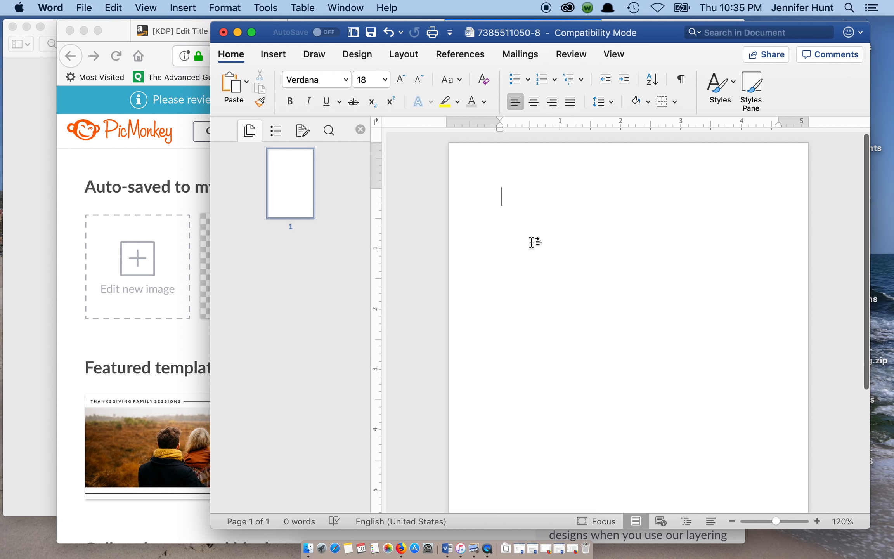
Enter a continuous run of hyphens on the empty page to form dashed rows, ending partway through the sixth row.
text(--)
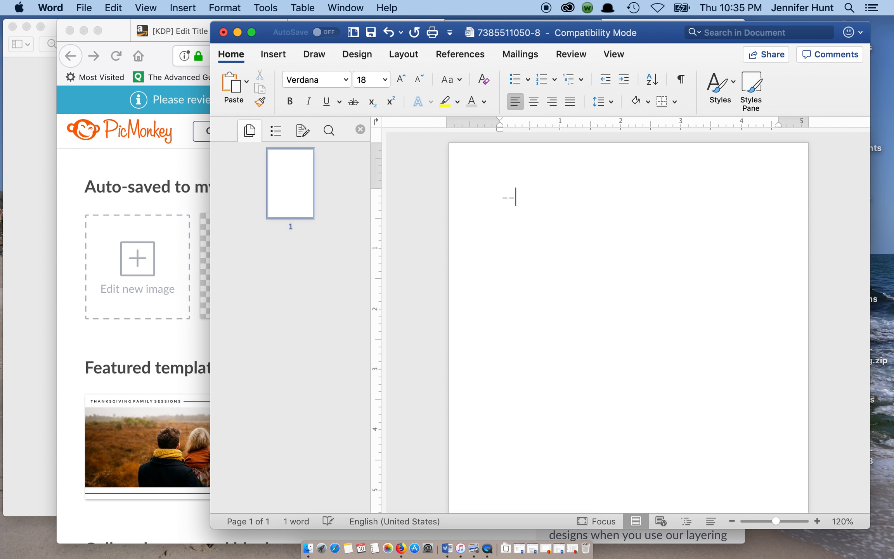
text(----------------------------------------------- -----------------)
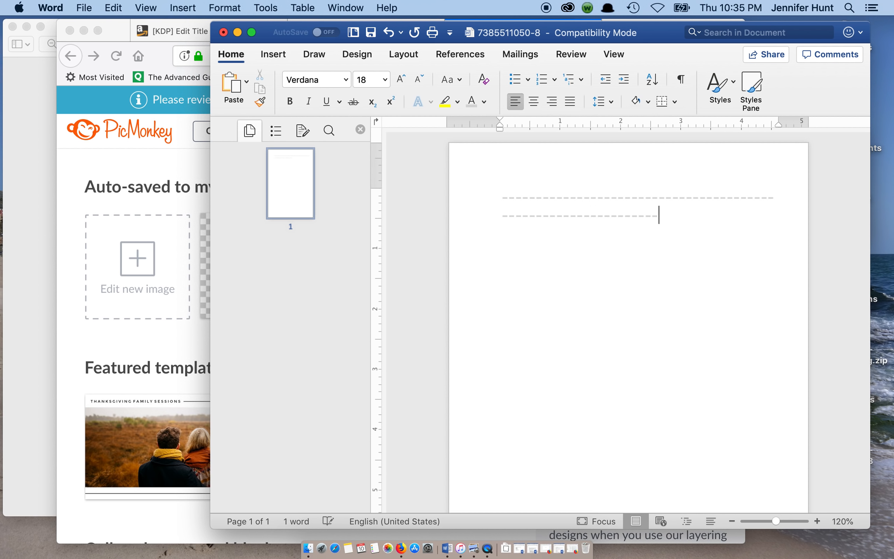
text(-------------------------------- ------------------------------------------------- -----)
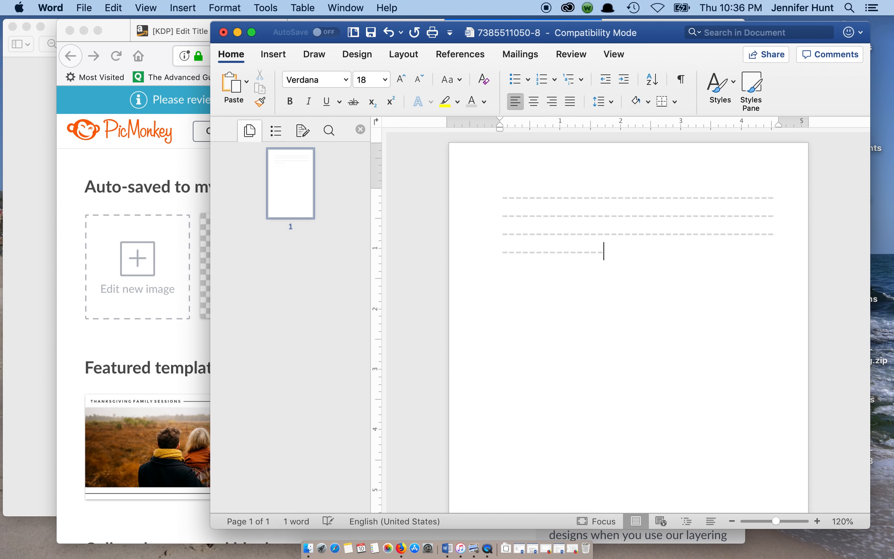
text(------------------------)
text(-------------------- -----)
text(-----------------------)
text(----)
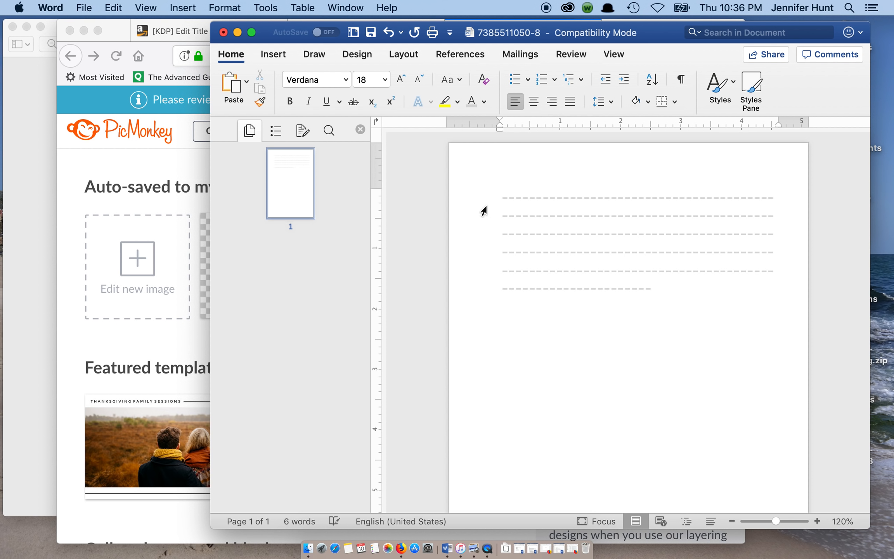
click(485, 201)
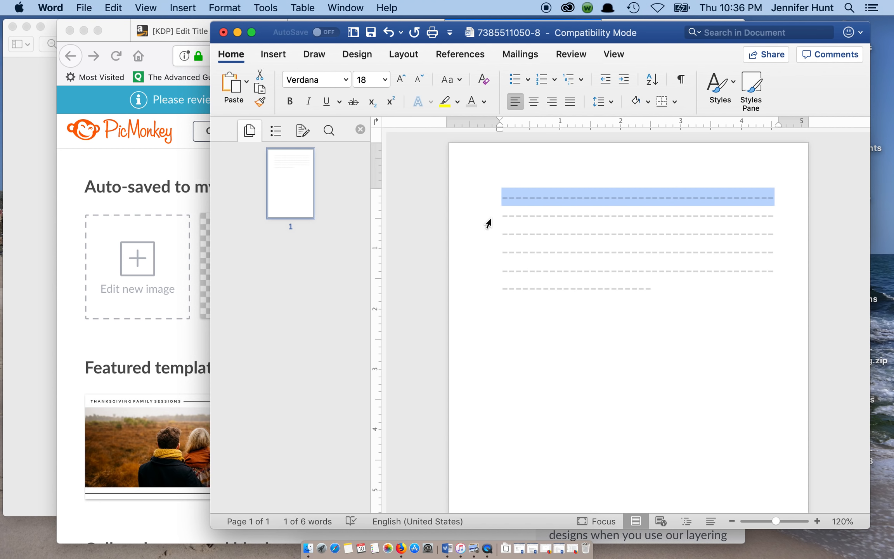
click(488, 238)
click(495, 216)
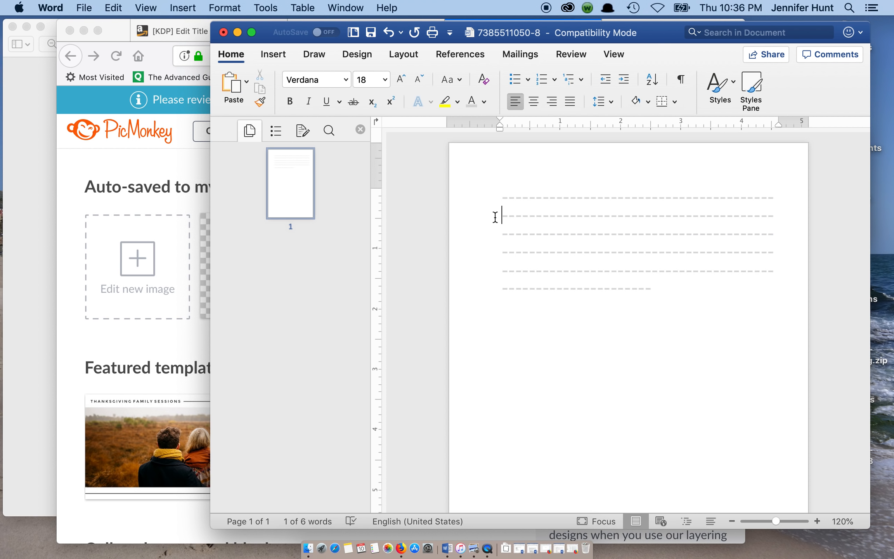
drag(515, 218, 595, 221)
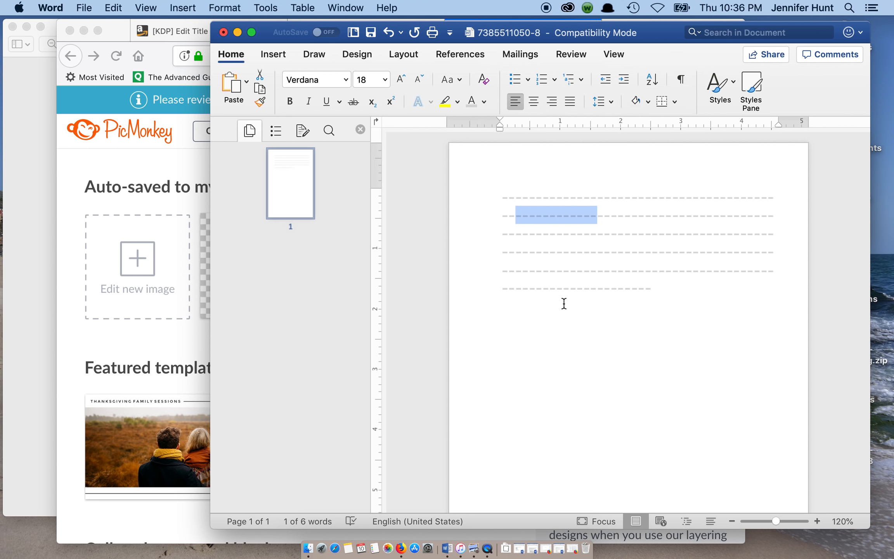
drag(646, 289, 493, 201)
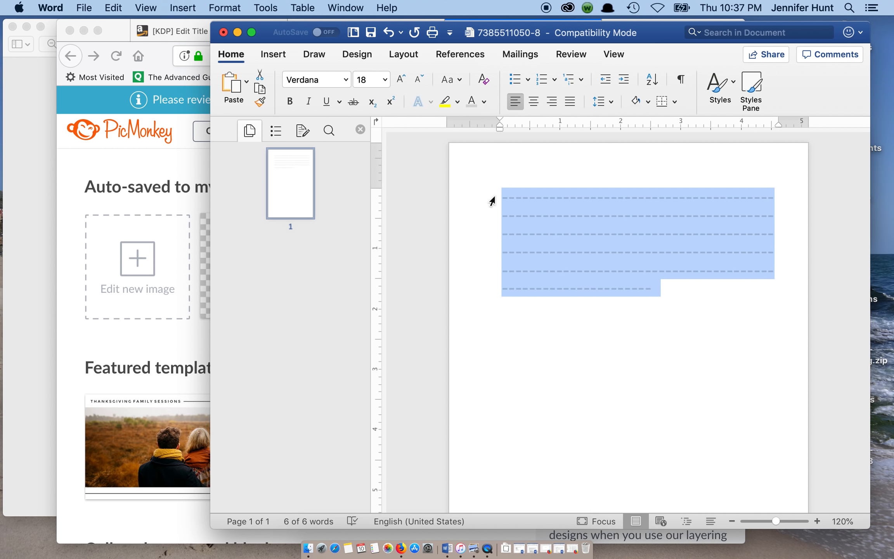
Insert blank lines above the dashed rows until they start at about the 5-inch mark of the vertical ruler.
click(543, 221)
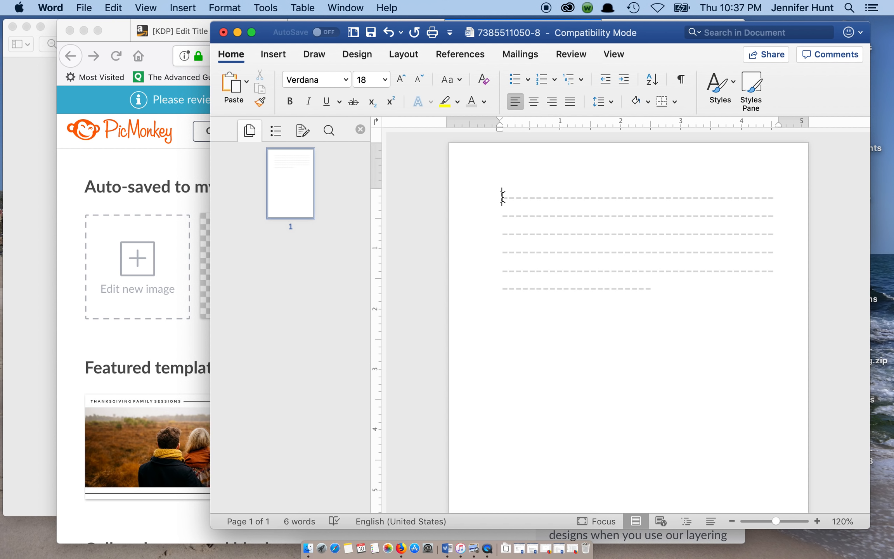
key(Return)
key(Return)
key(Return)
key(Return)
key(Return)
key(Return)
key(Return)
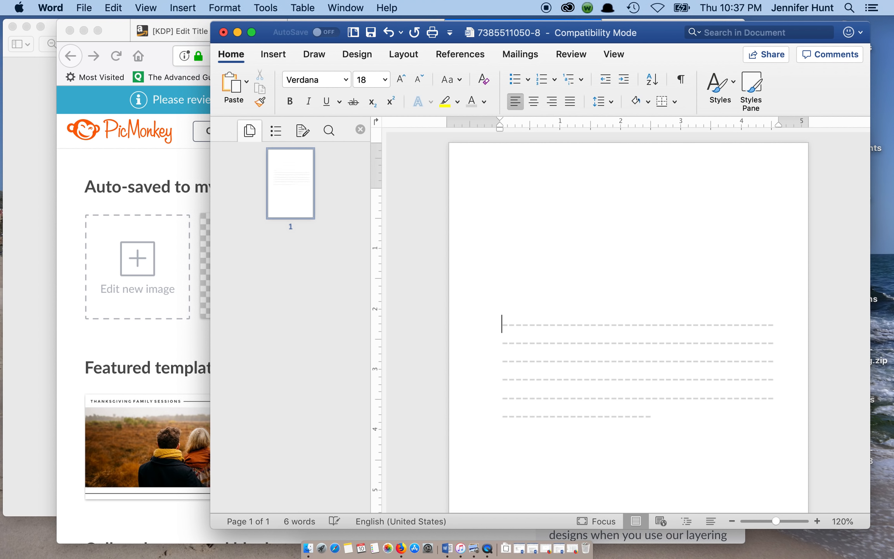
scroll(526, 282, down, 3)
key(Return)
key(Return)
key(Return)
key(Return)
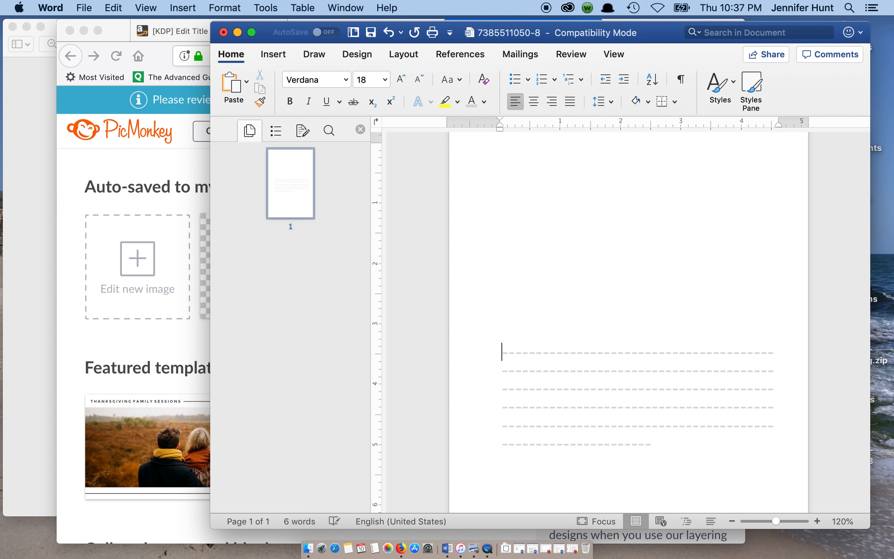
scroll(621, 330, down, 2)
key(Return)
key(Return)
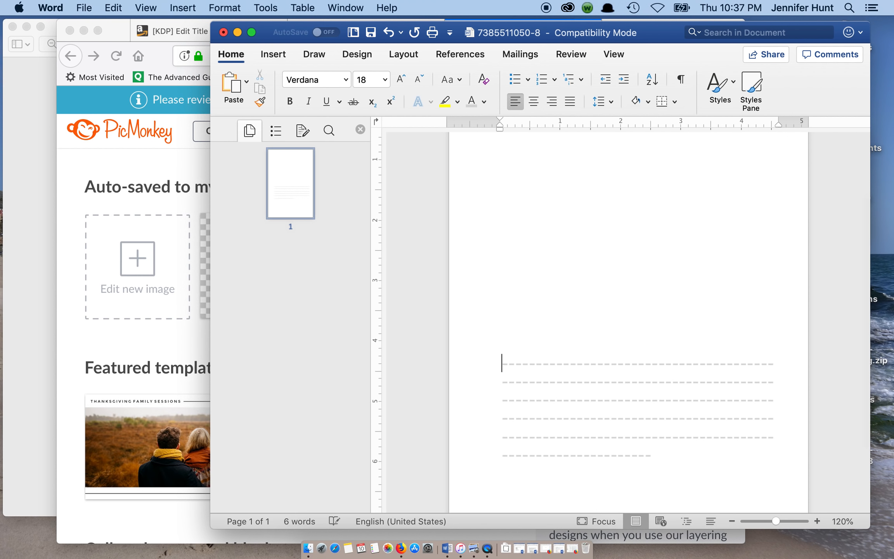
scroll(525, 279, down, 2)
key(Return)
key(Return)
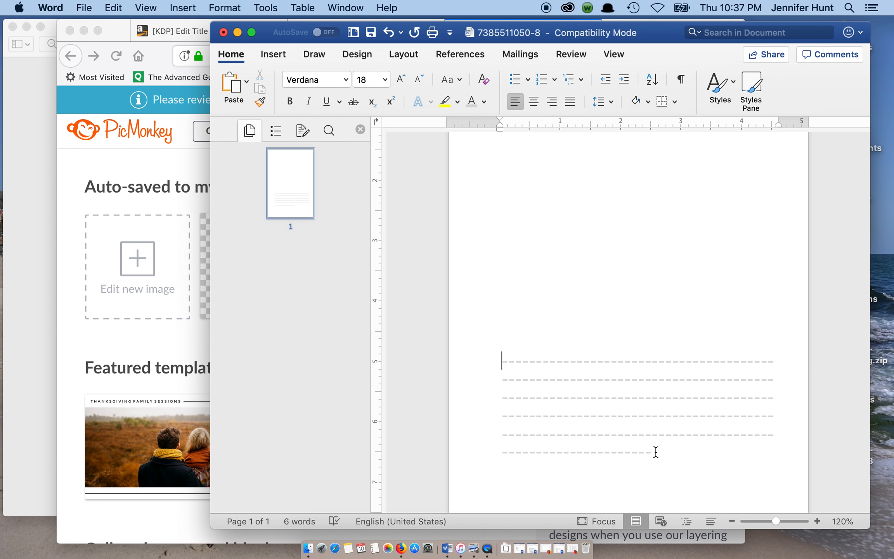
Replace the dashed rows with a continuous run of underscores forming eight solid lines down to the page's bottom margin.
drag(659, 455, 499, 365)
key(BackSpace)
text(_________________________________________)
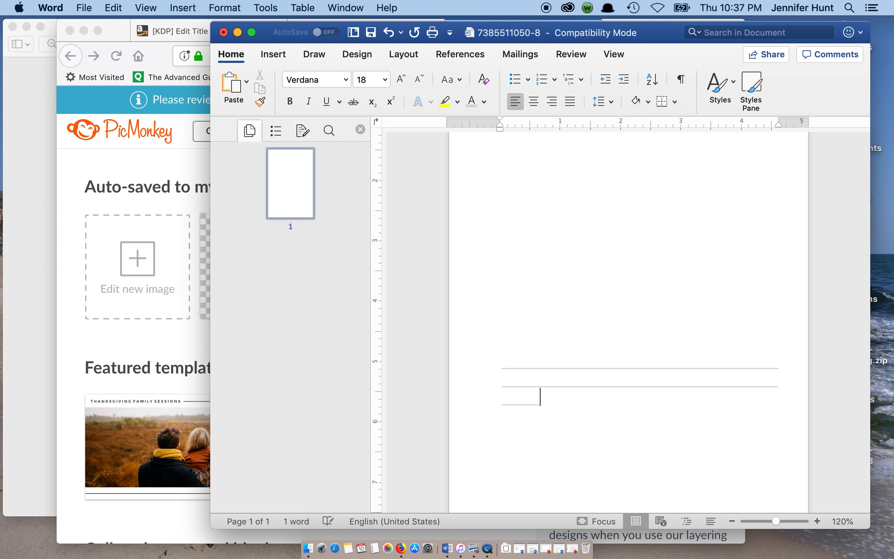
text(_______________________________________)
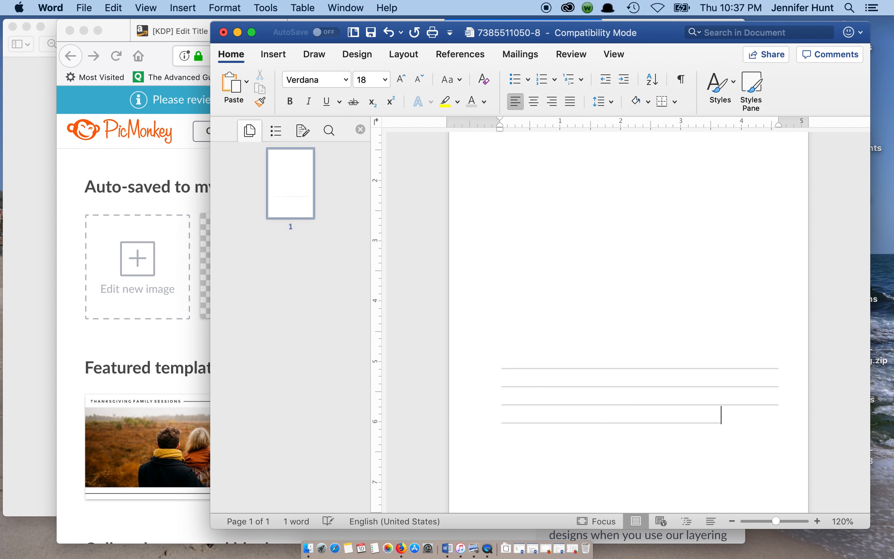
text(________________________)
text(____________)
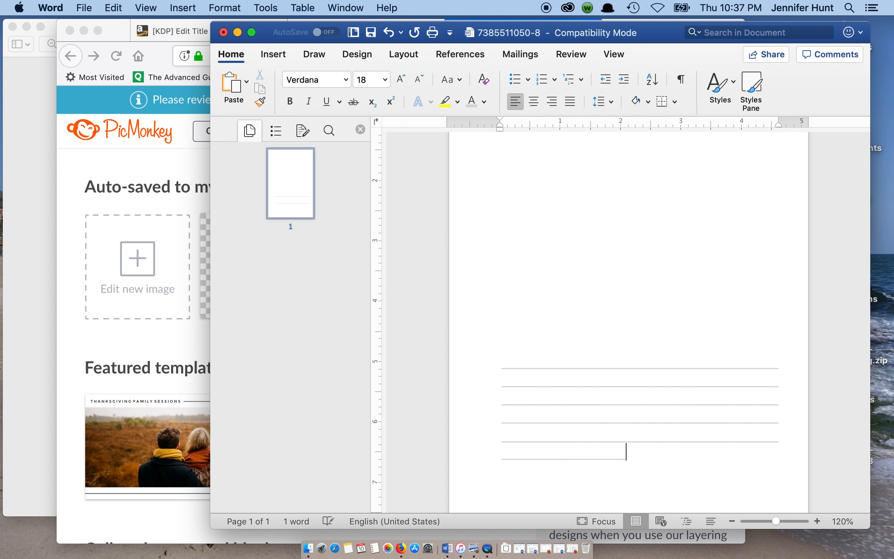
text(________________________)
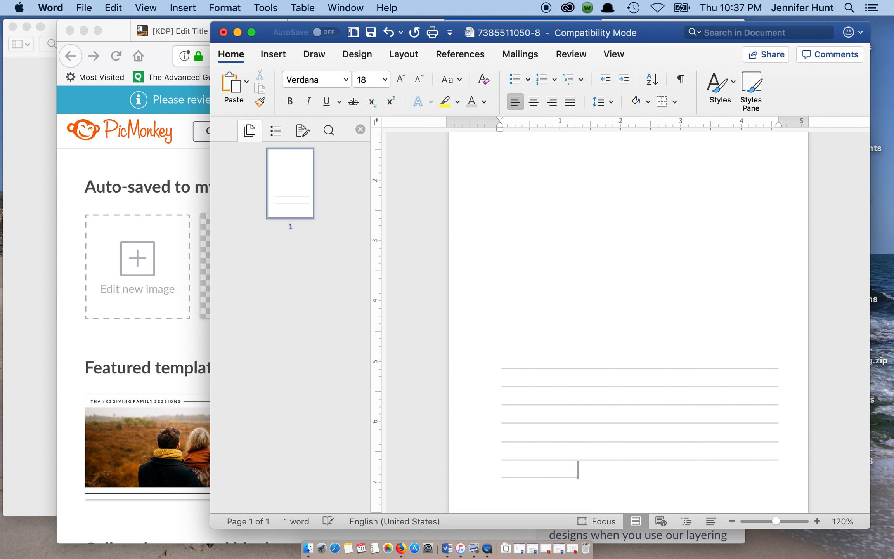
text(_____)
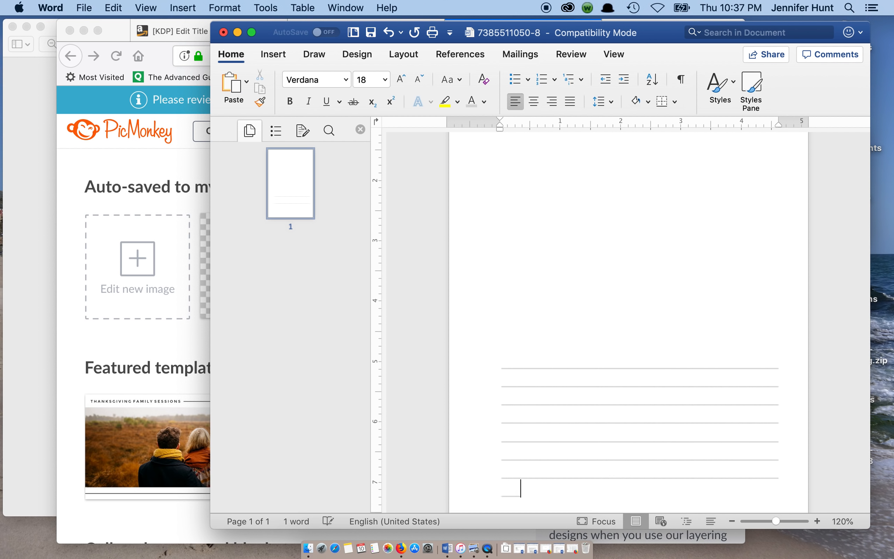
scroll(499, 365, down, 3)
text(_________________________)
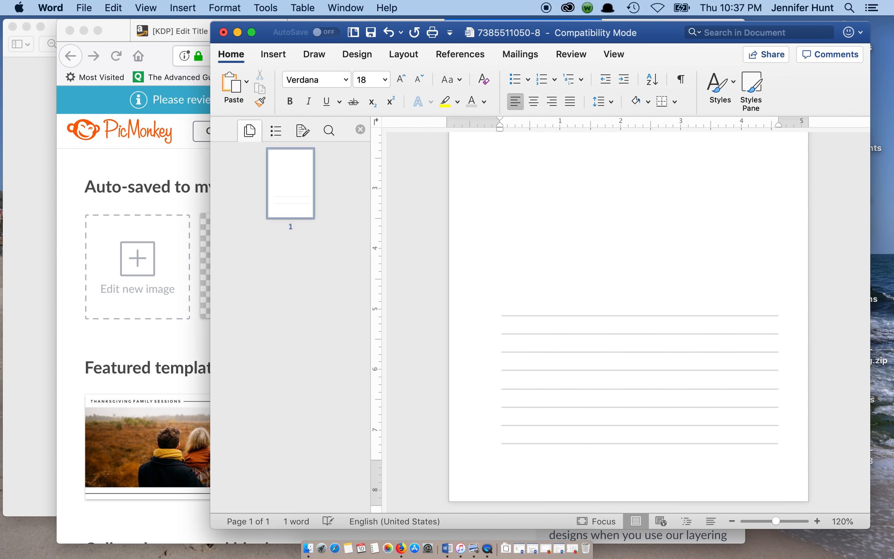
text(_)
key(BackSpace)
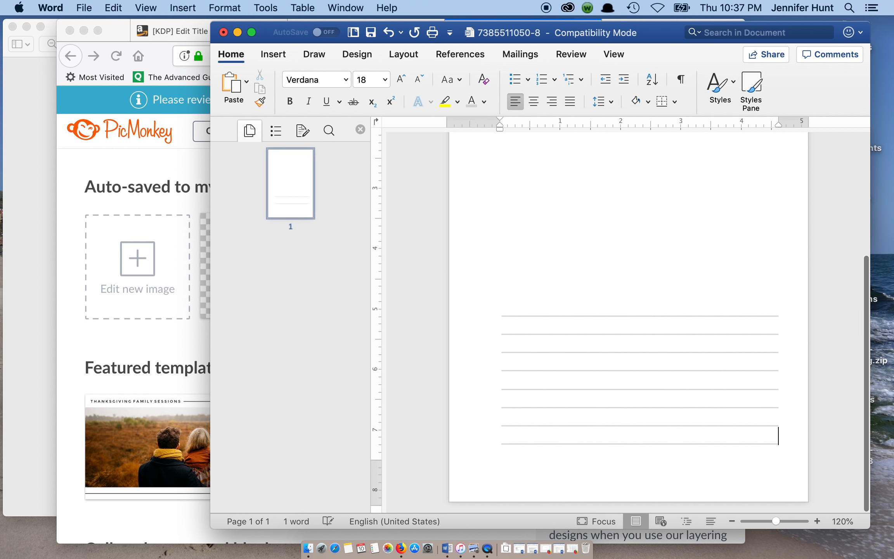
Examine the blank area above the lines from the top of the page at 100% zoom.
scroll(458, 280, up, 2)
scroll(464, 280, up, 4)
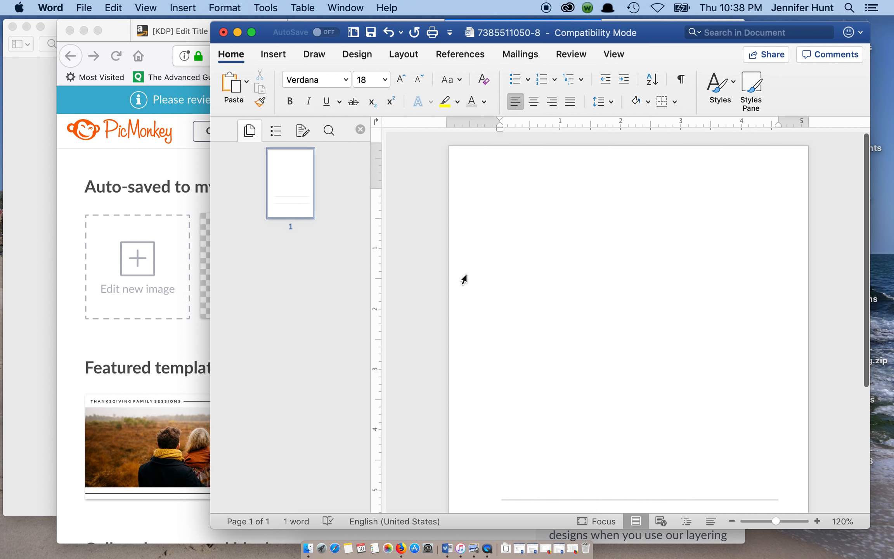
click(732, 521)
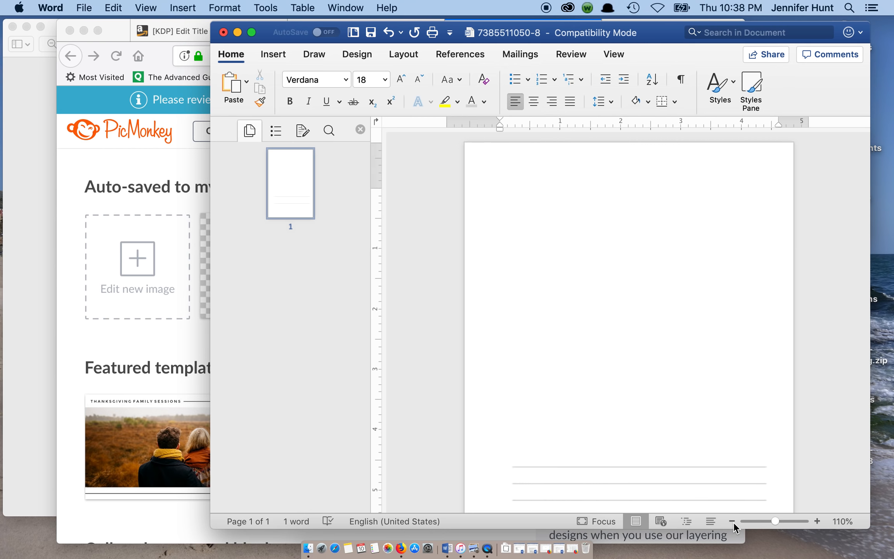
click(733, 521)
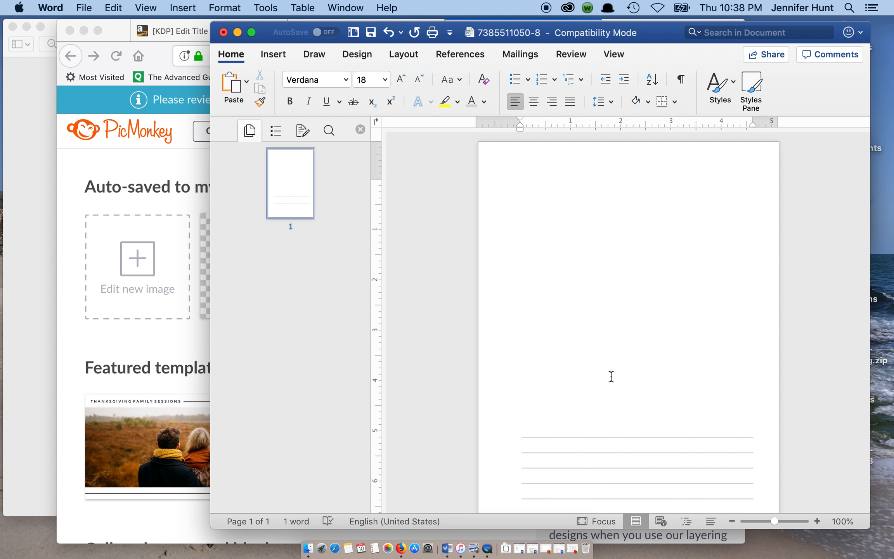
Switch to PicMonkey in Firefox and create a 2000 × 2000 pixel blank canvas named Blank 2000 x 2000 in the Unsorted collection.
click(78, 339)
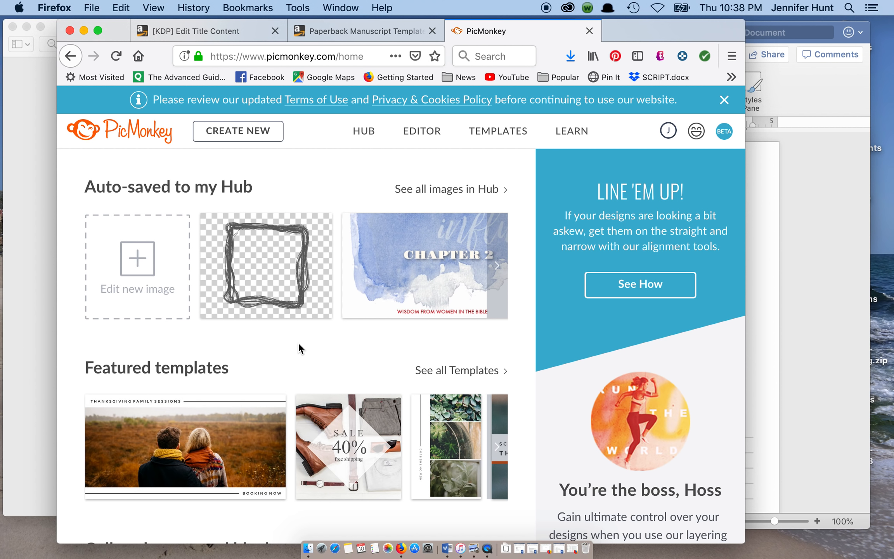
click(237, 132)
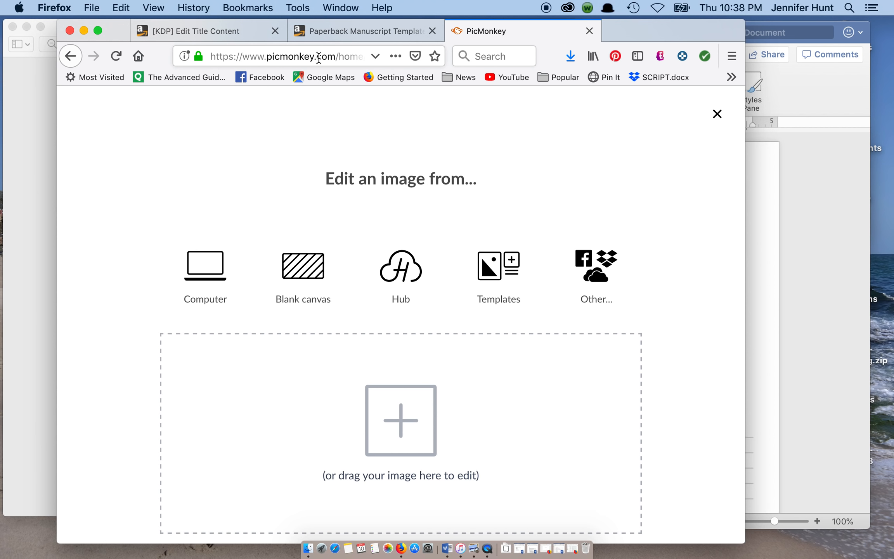
click(306, 283)
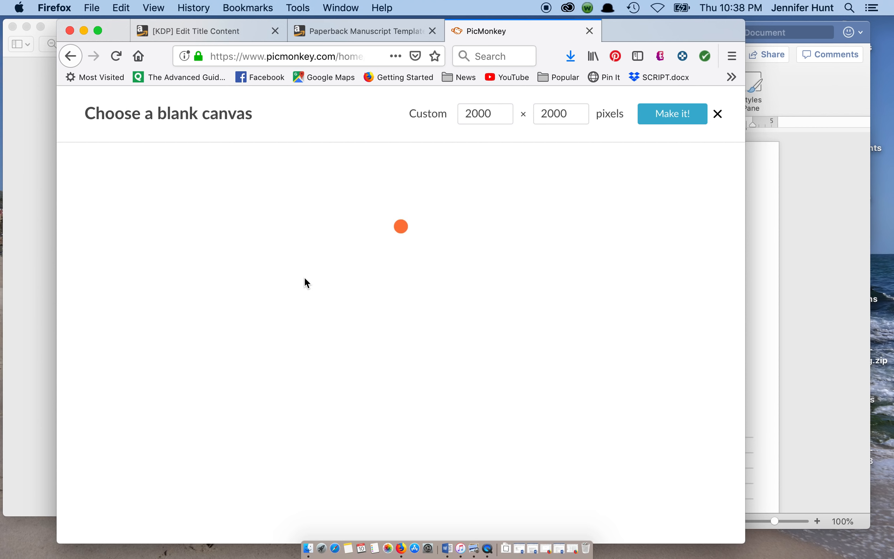
click(674, 113)
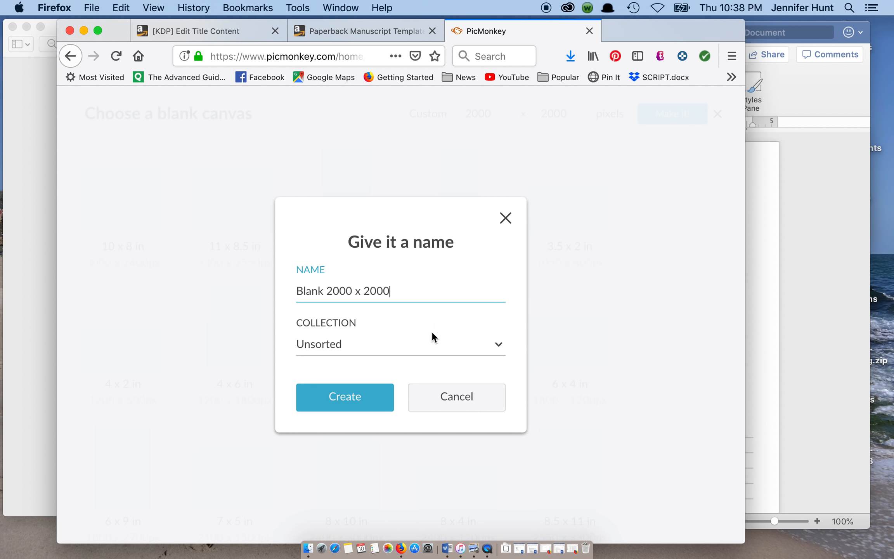
click(351, 404)
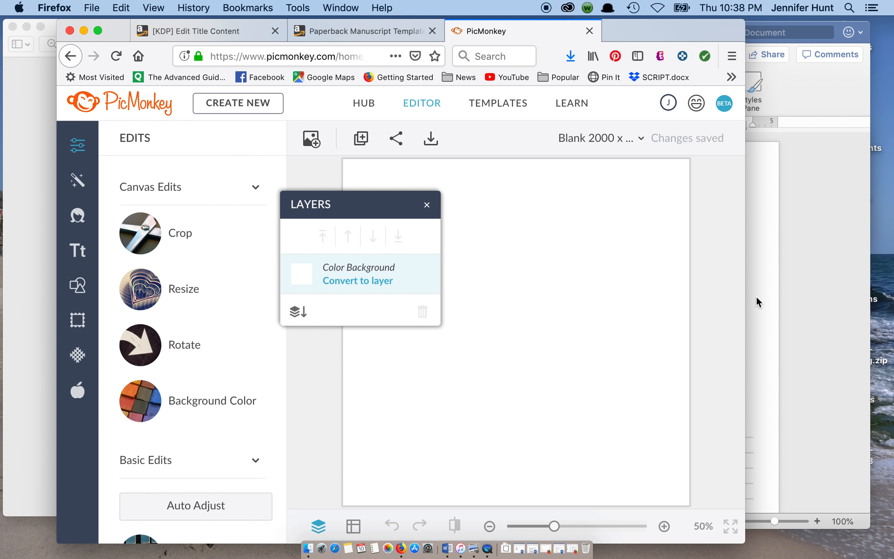
Close the Layers palette and apply a transparent background to the canvas.
click(428, 206)
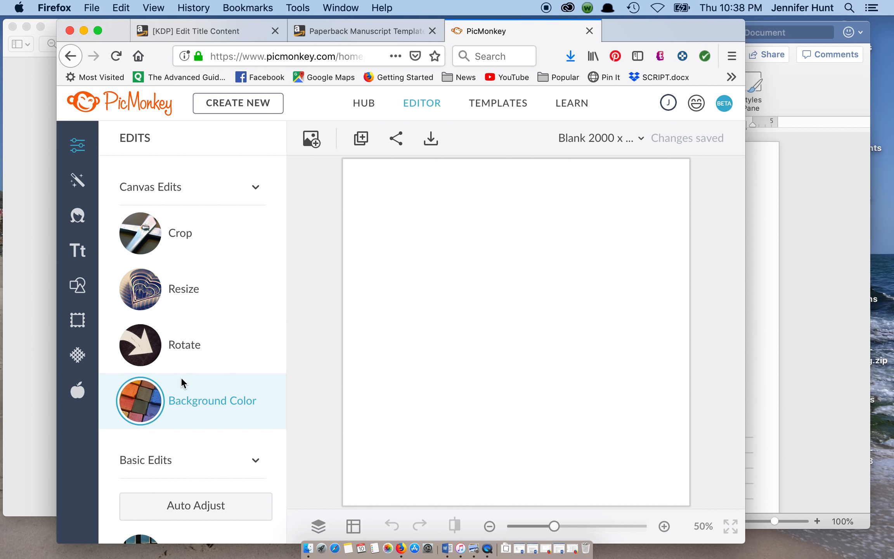
click(187, 398)
click(126, 500)
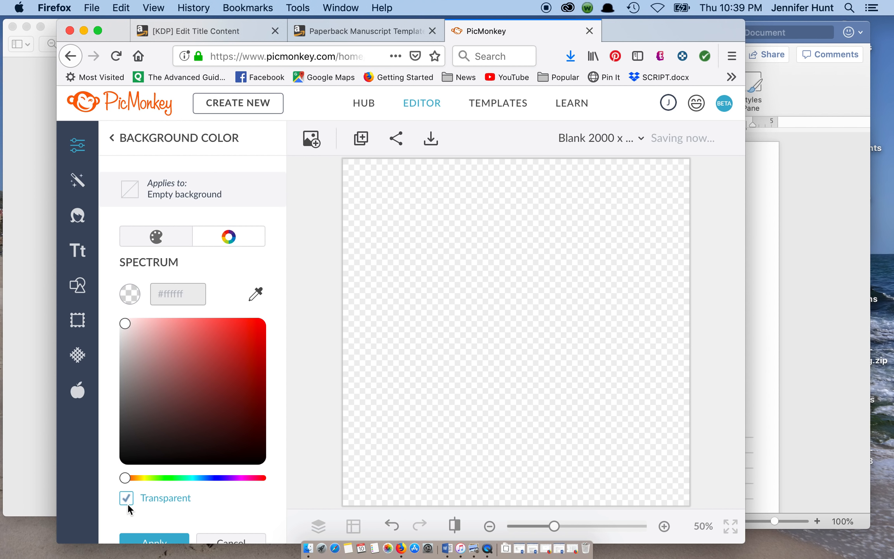
scroll(200, 492, down, 3)
click(165, 486)
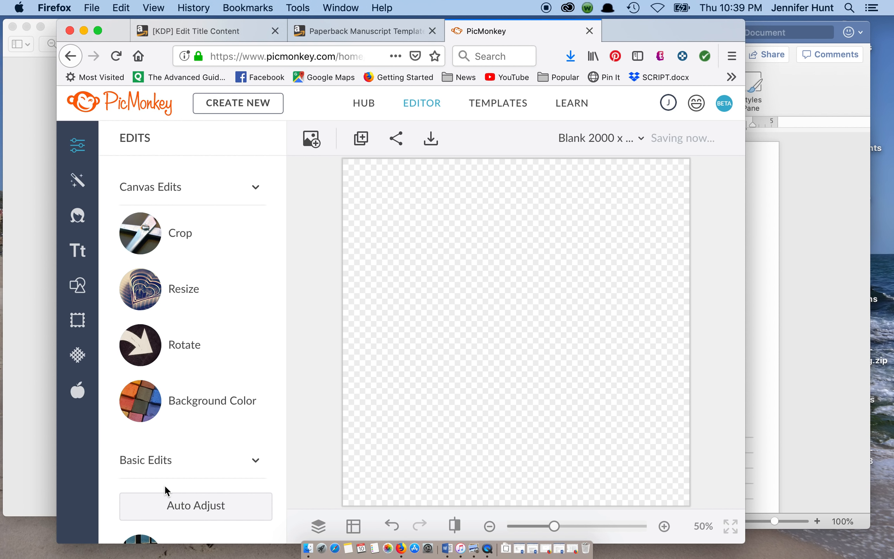
Browse the Creatures graphics from Ordinary Beasts through Chick 'n Eggs and return to the graphics category list.
click(80, 289)
scroll(194, 338, down, 4)
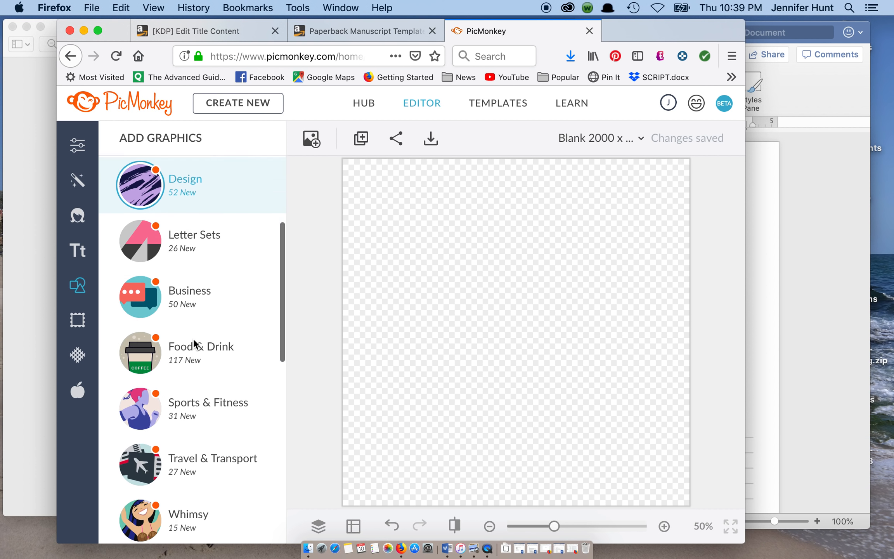
scroll(194, 338, down, 5)
scroll(193, 338, down, 4)
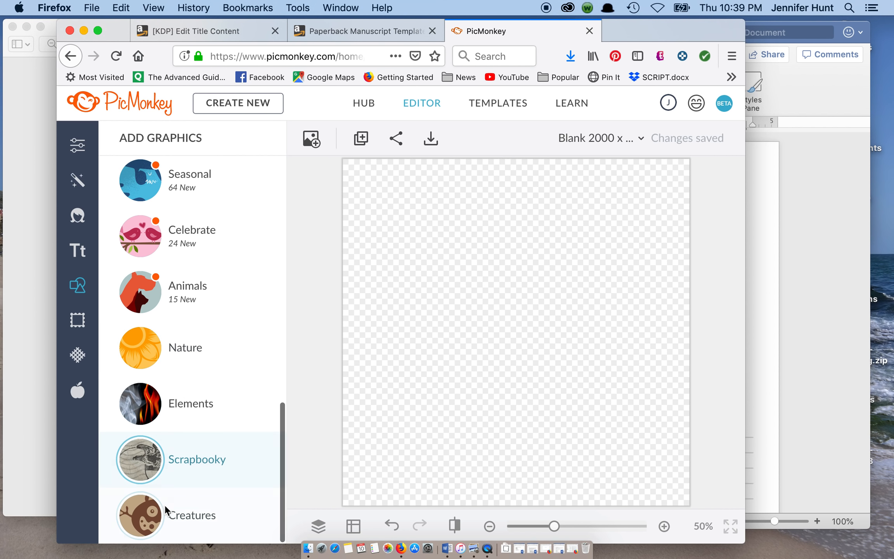
click(159, 512)
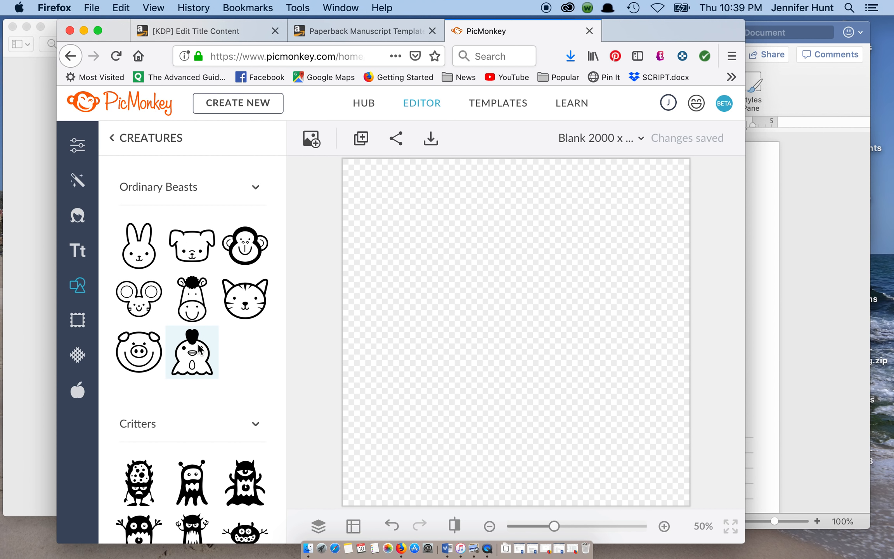
scroll(212, 349, down, 5)
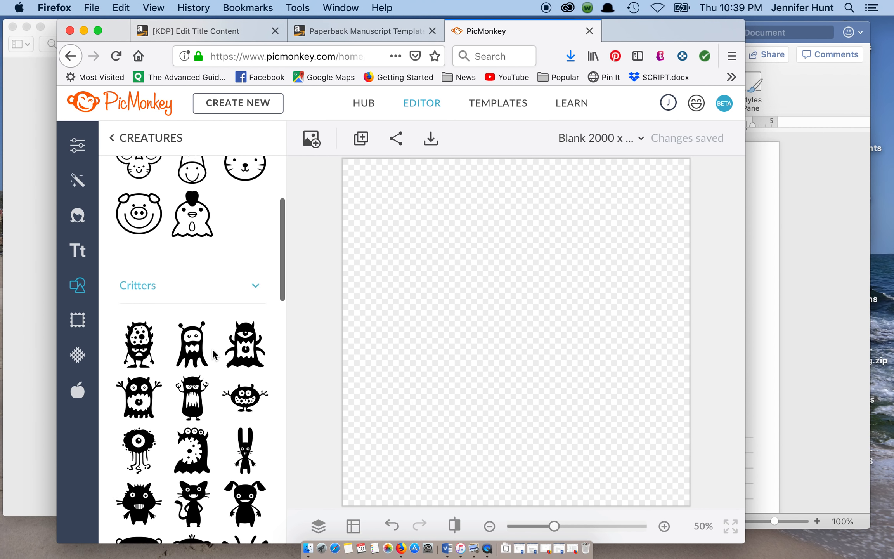
scroll(196, 442, down, 9)
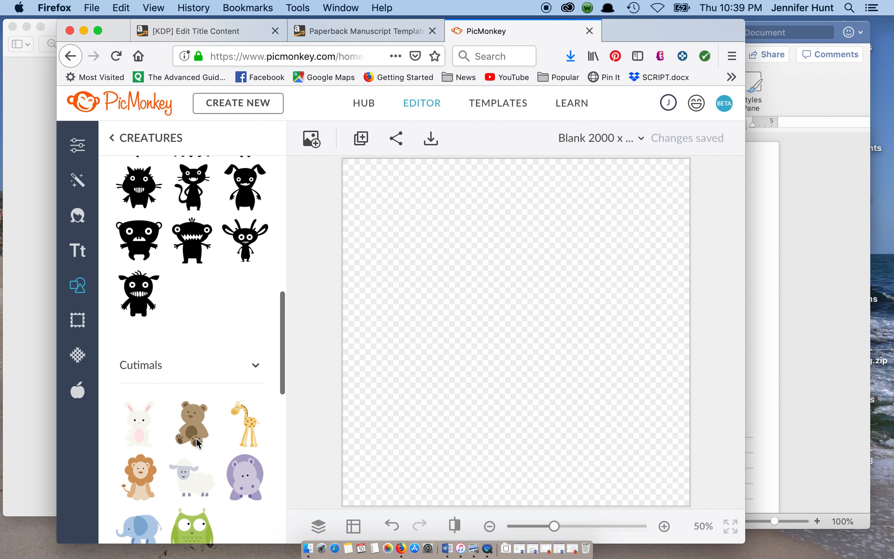
scroll(197, 438, down, 9)
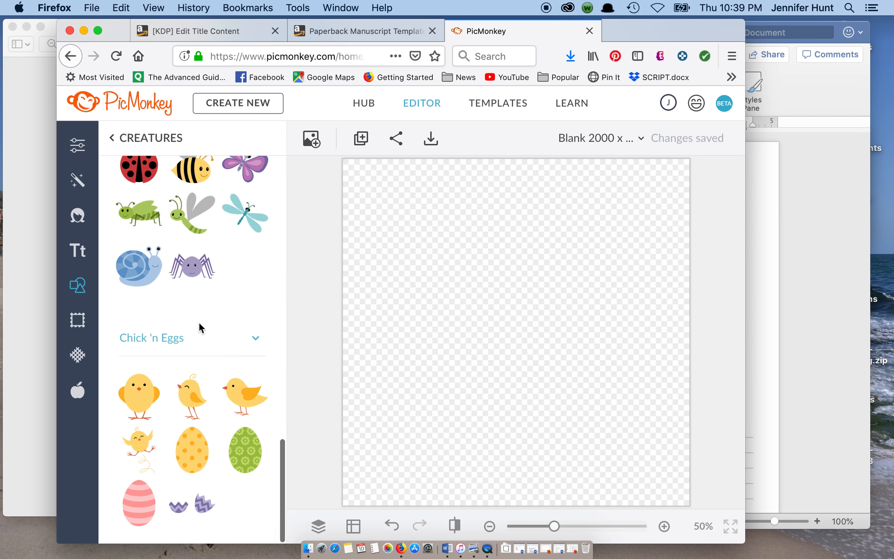
scroll(198, 323, up, 16)
scroll(198, 322, up, 8)
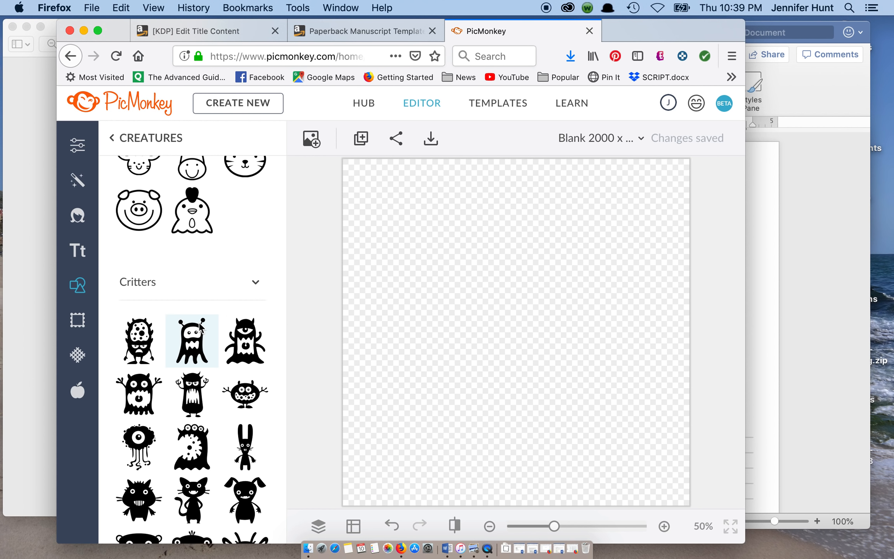
click(82, 287)
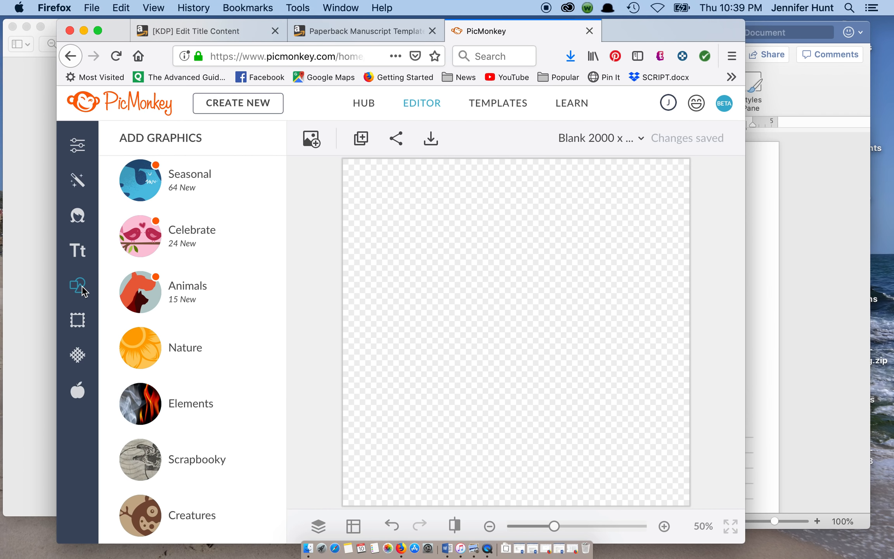
Browse the Banners & Labels graphics from Sketchy Labels through Banner Greetings.
scroll(188, 332, up, 4)
scroll(188, 333, up, 6)
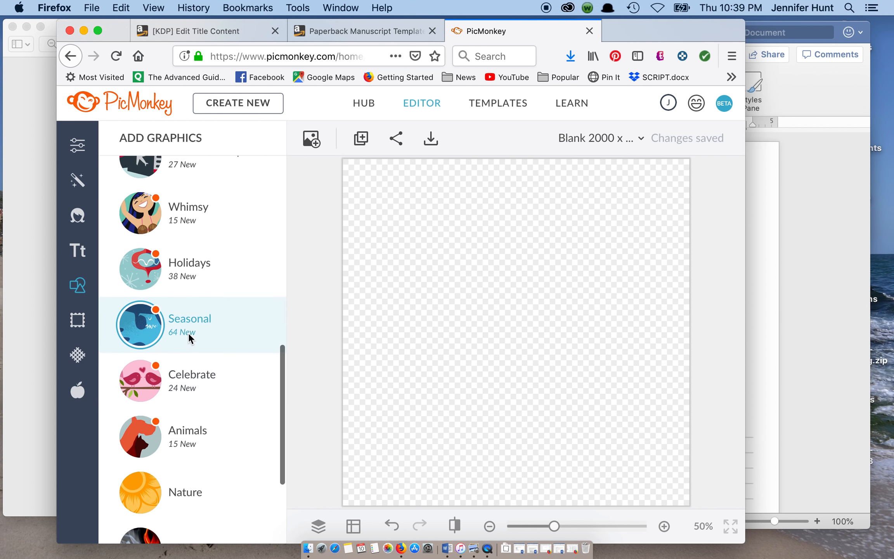
scroll(188, 332, up, 5)
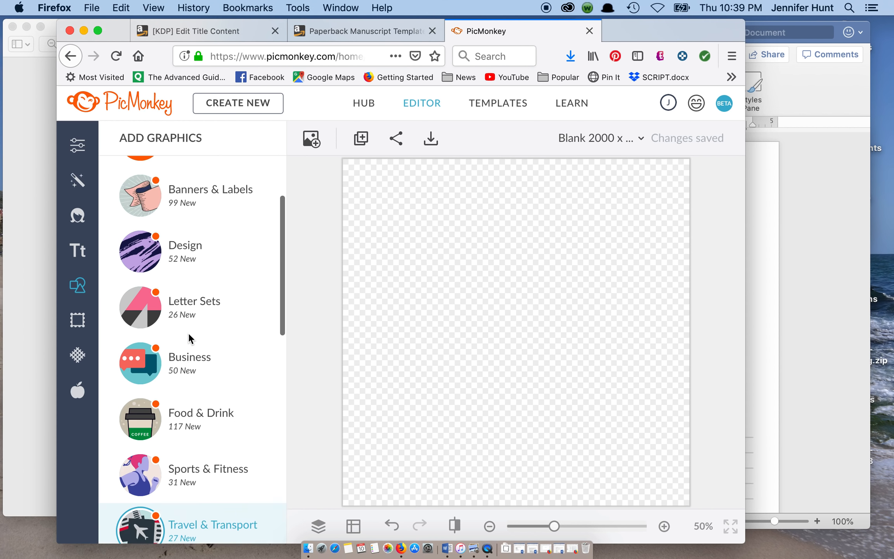
click(179, 300)
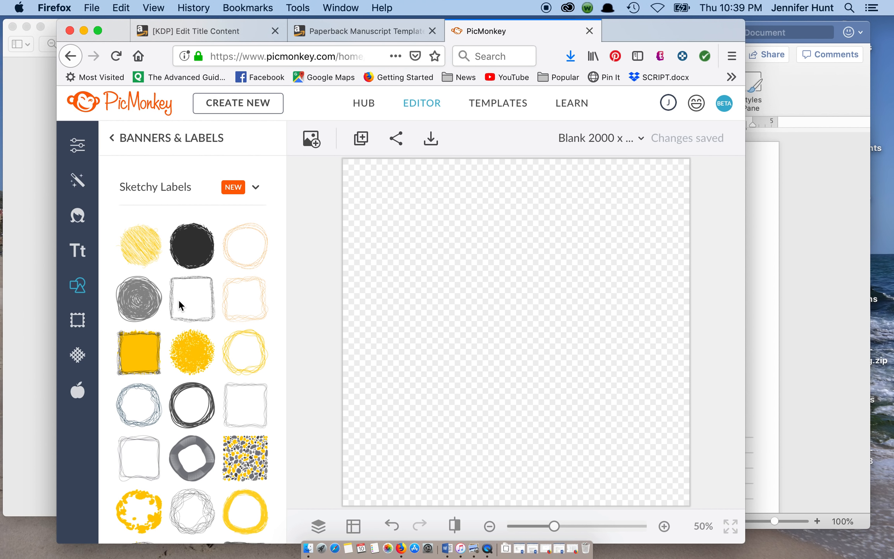
scroll(178, 430, down, 5)
scroll(178, 432, down, 7)
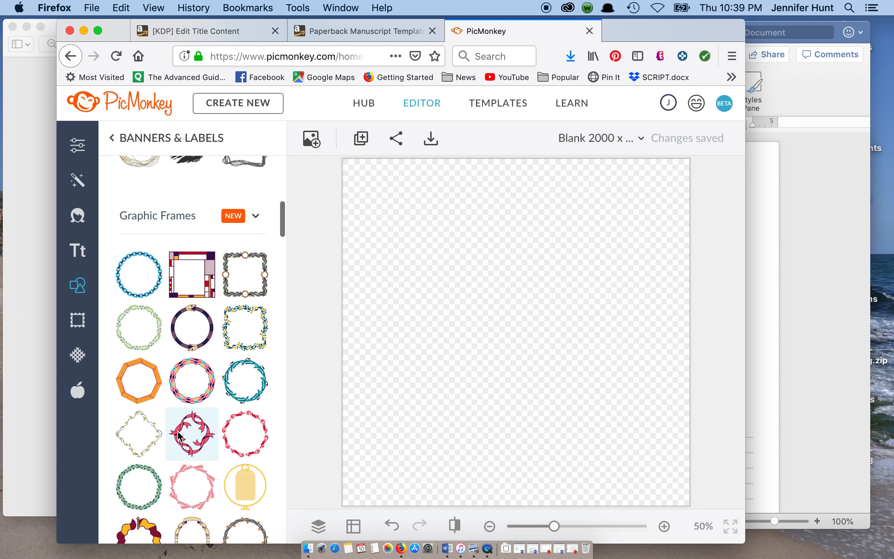
scroll(177, 430, down, 6)
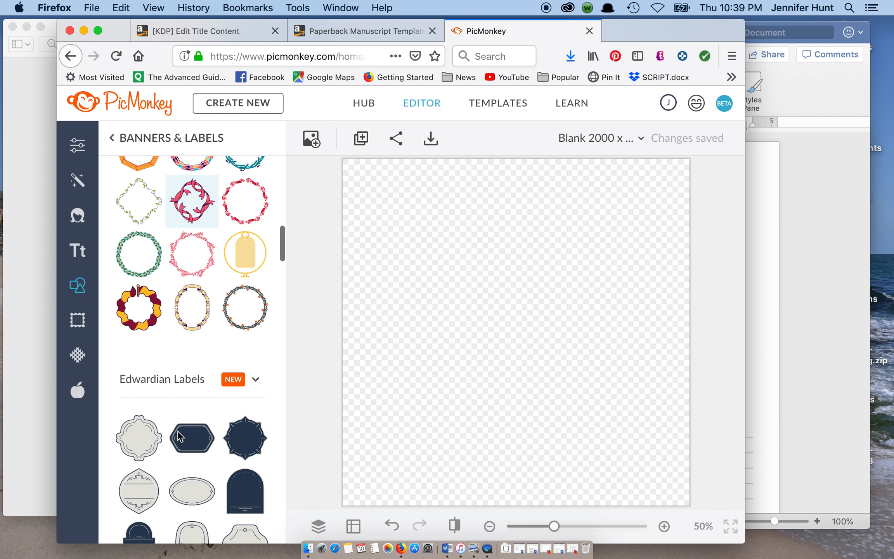
scroll(177, 430, up, 4)
scroll(177, 430, up, 9)
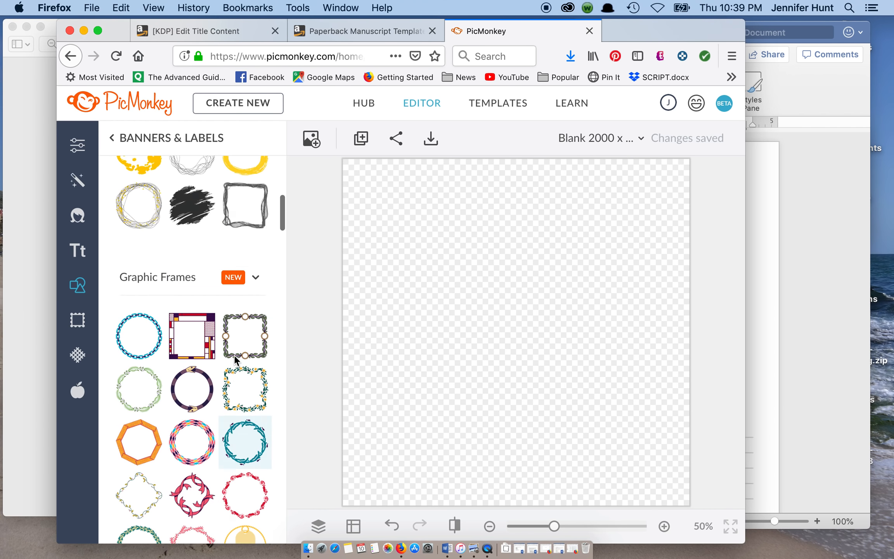
scroll(189, 383, down, 20)
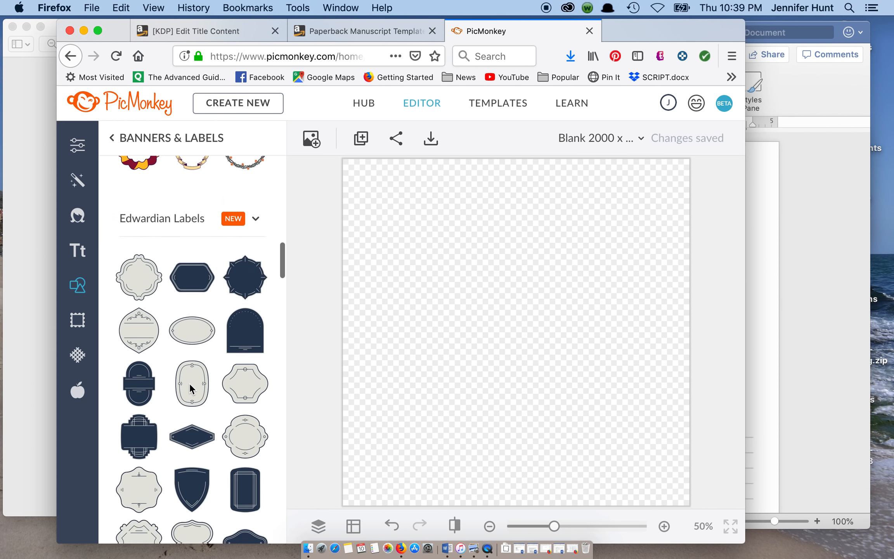
scroll(190, 384, down, 9)
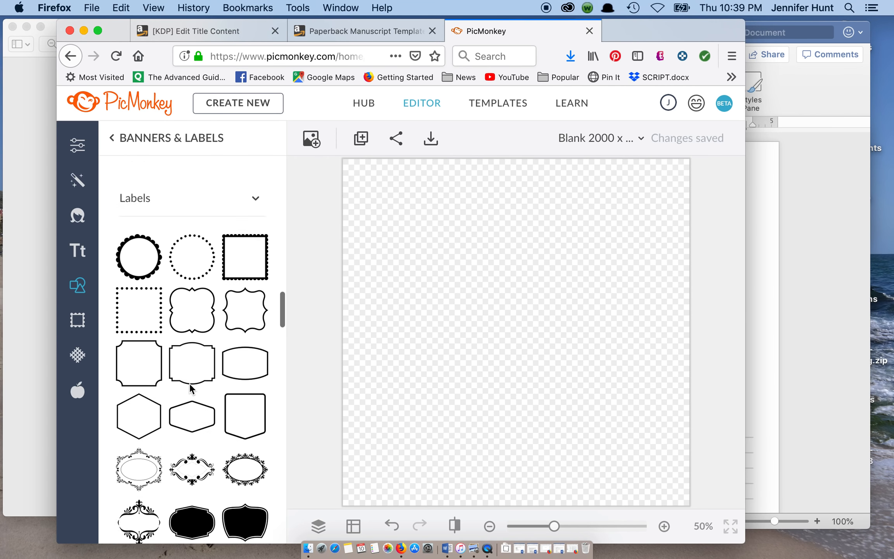
scroll(190, 386, down, 15)
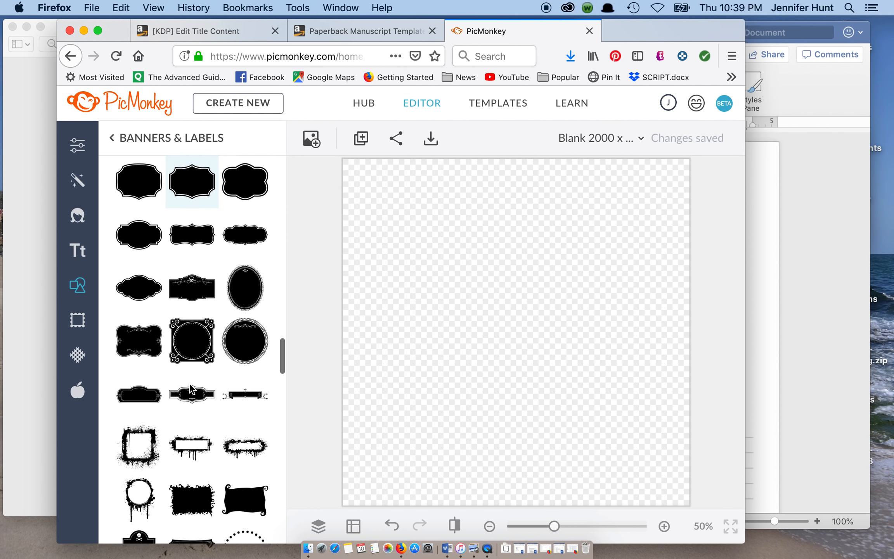
scroll(190, 382, down, 5)
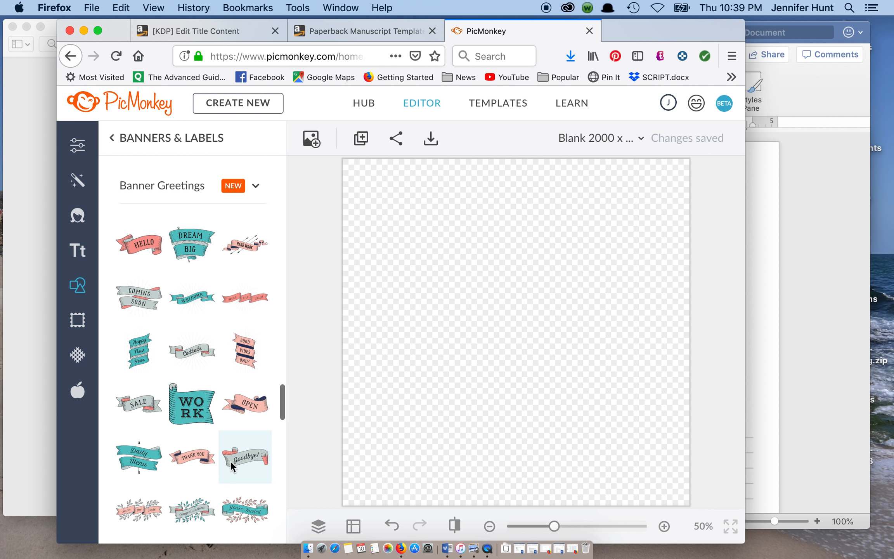
scroll(211, 491, down, 2)
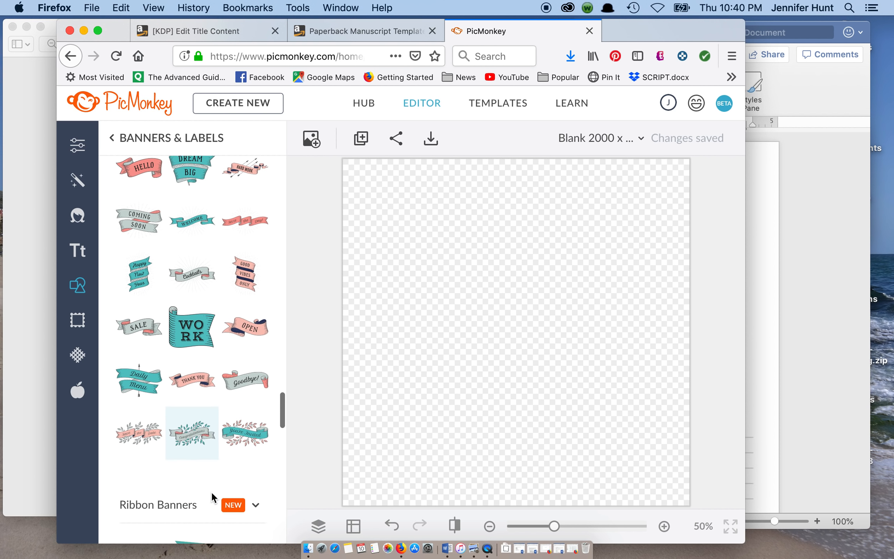
click(251, 438)
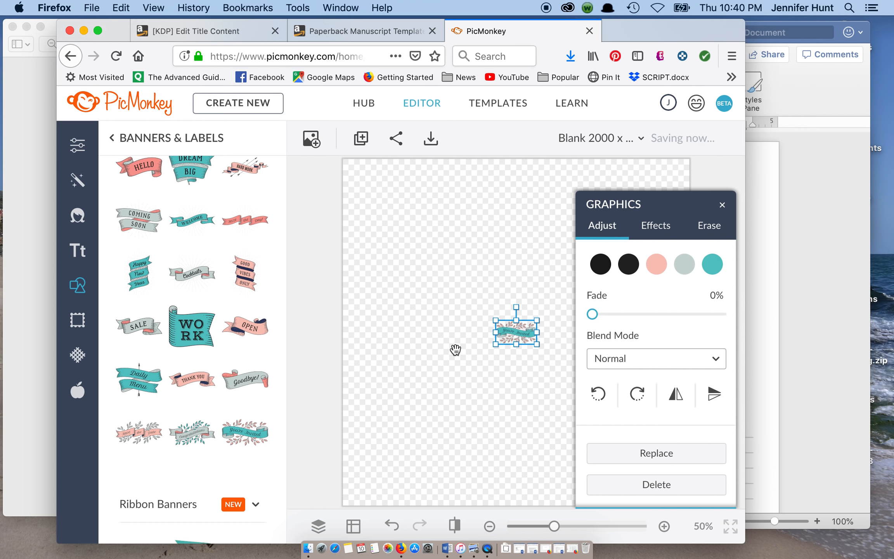
drag(495, 345, 369, 416)
drag(537, 323, 662, 279)
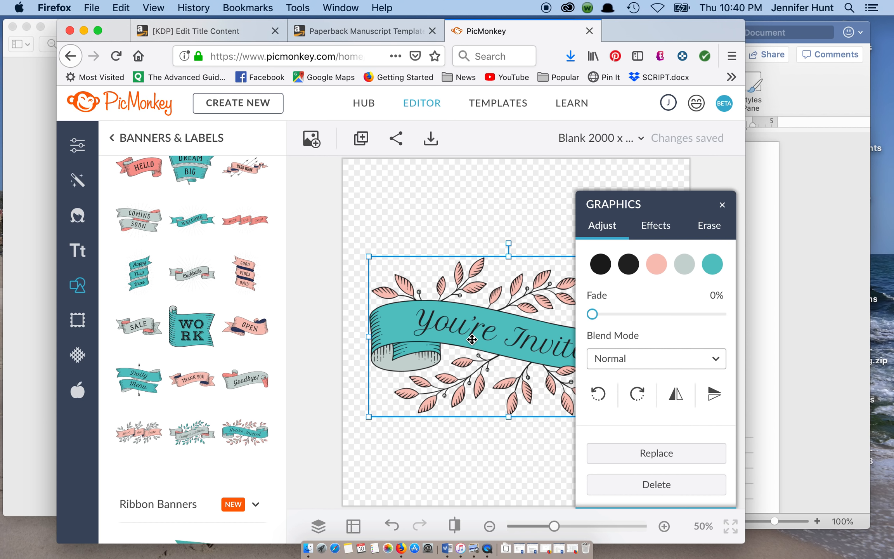
key(BackSpace)
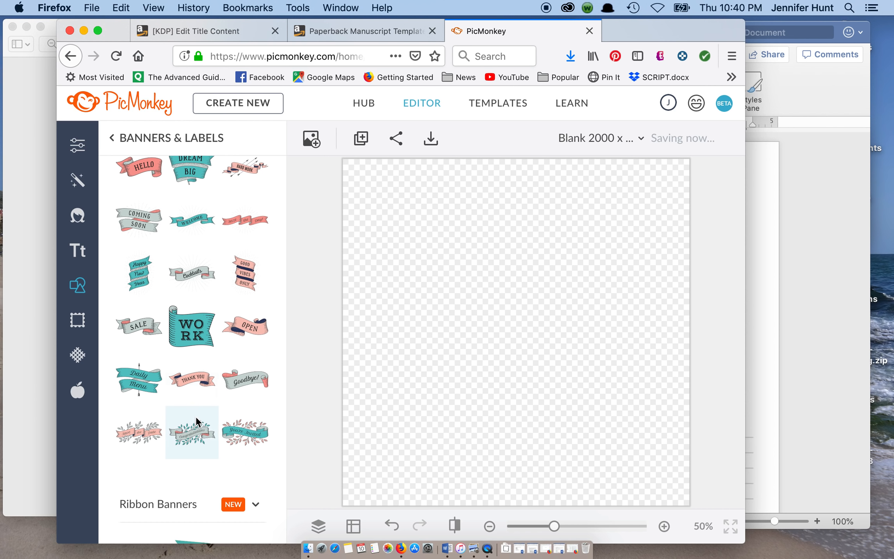
scroll(170, 278, up, 2)
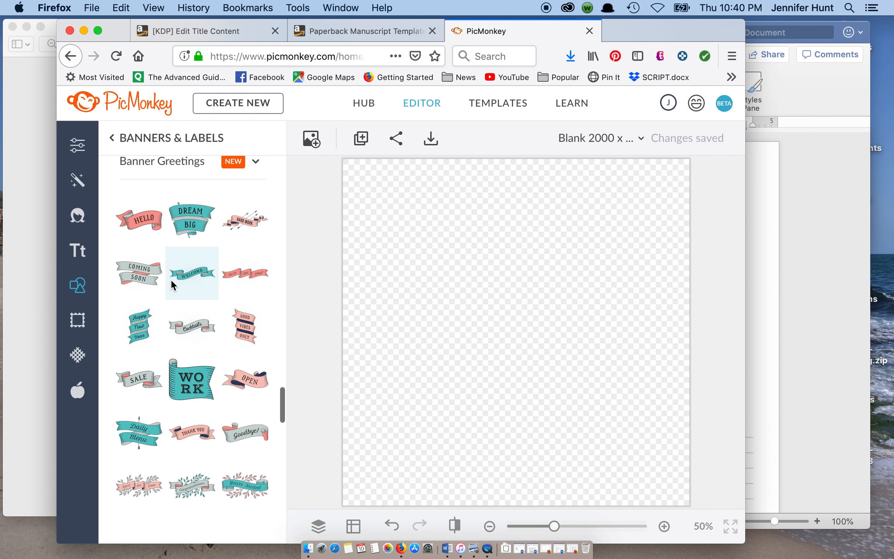
click(245, 226)
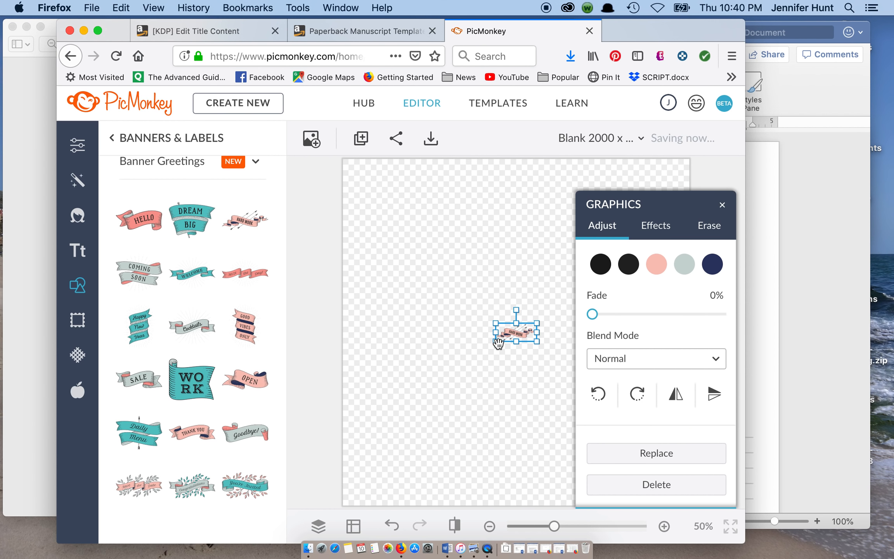
drag(498, 343, 402, 399)
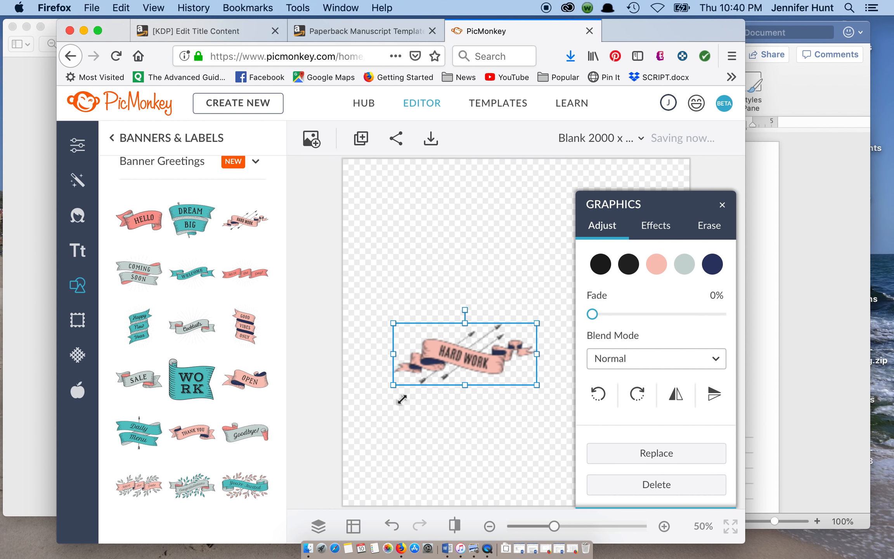
key(Delete)
Add the first Ribbon Banners graphic, a yellow band with teal tails, and enlarge it to about three quarters of the canvas width.
scroll(187, 417, down, 1)
scroll(187, 417, down, 3)
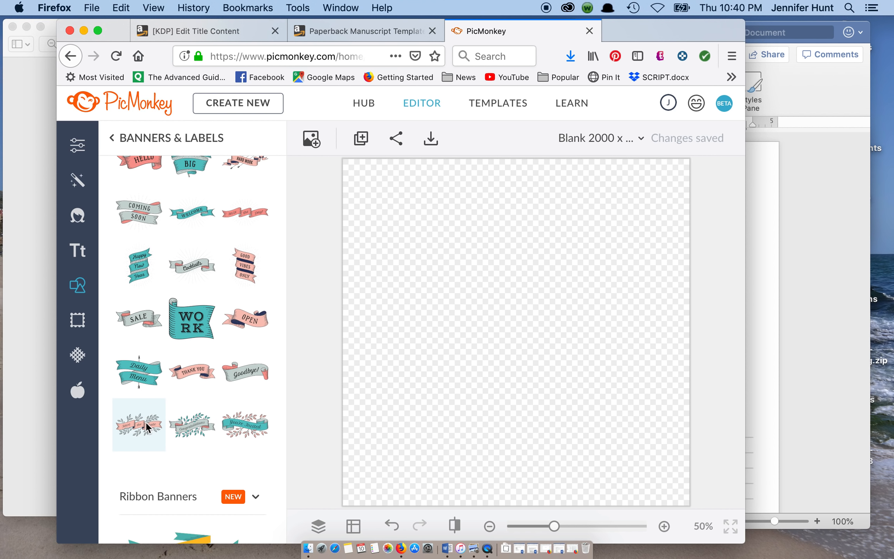
scroll(210, 422, down, 1)
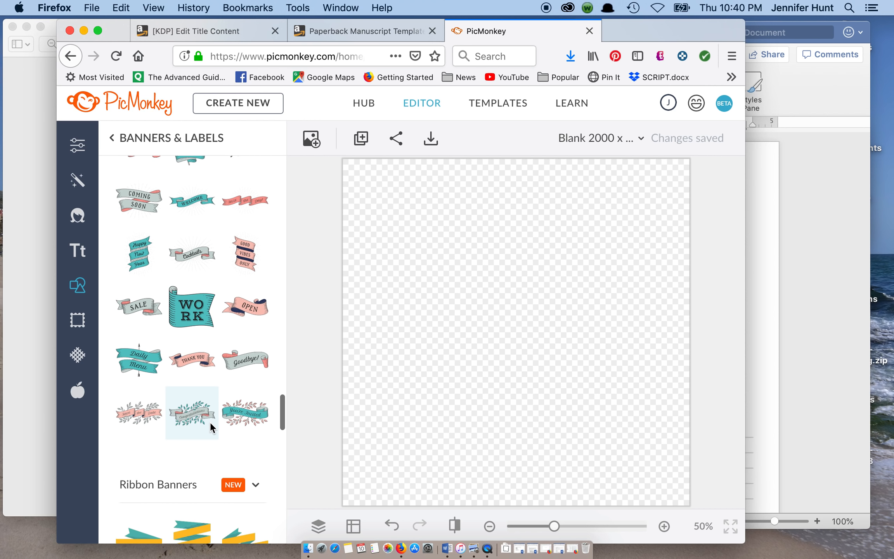
scroll(210, 421, down, 6)
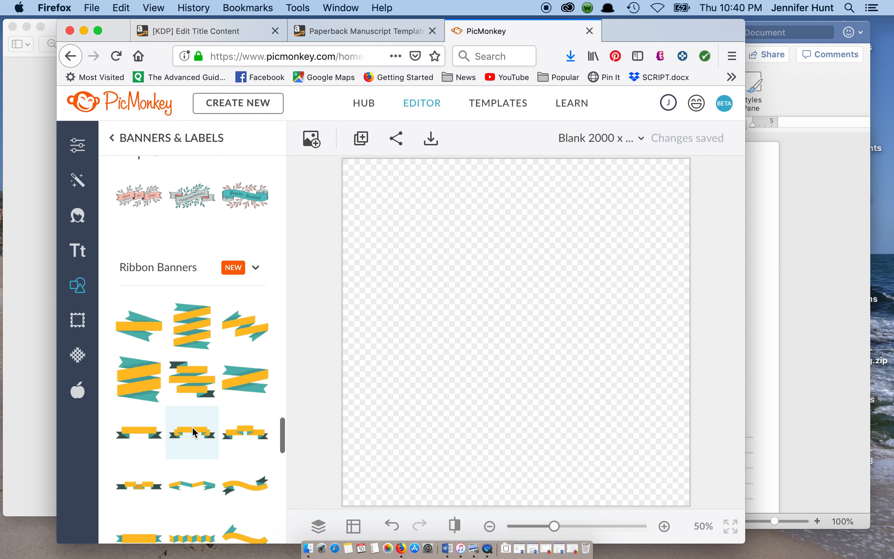
scroll(192, 427, down, 3)
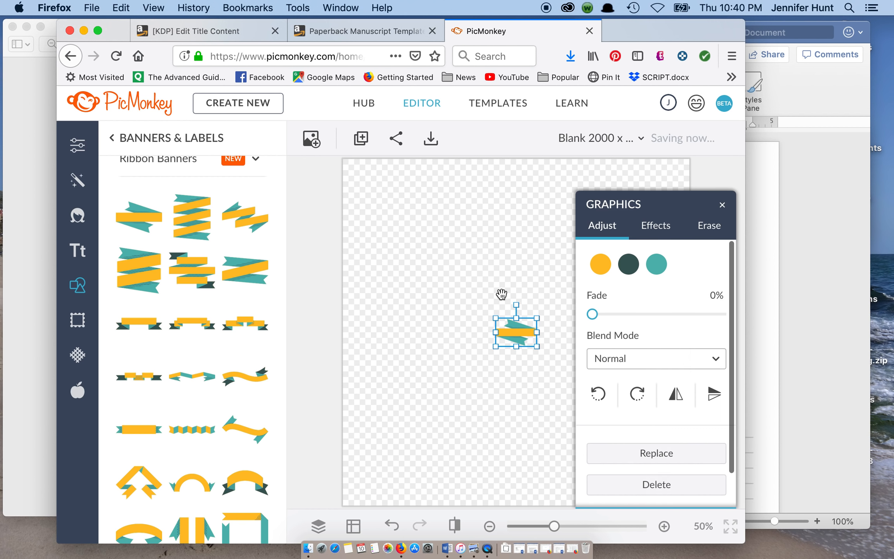
drag(493, 345, 389, 421)
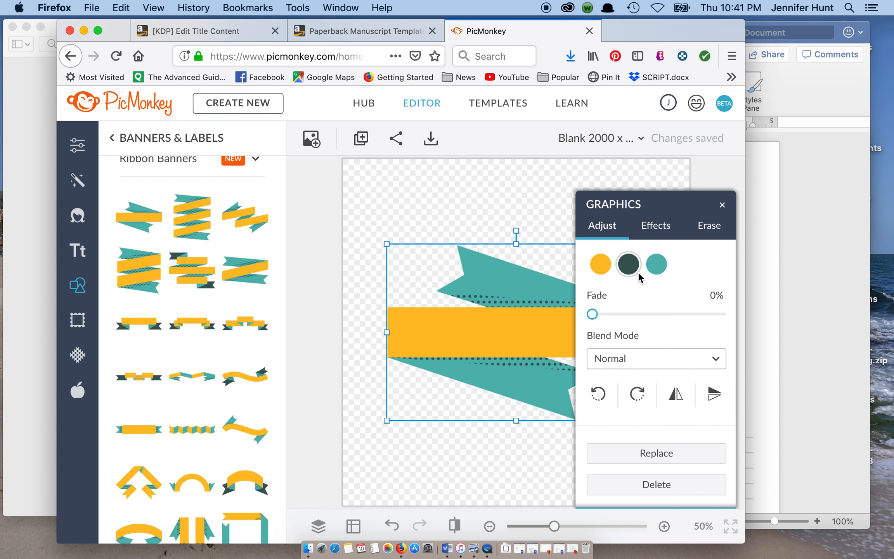
click(504, 445)
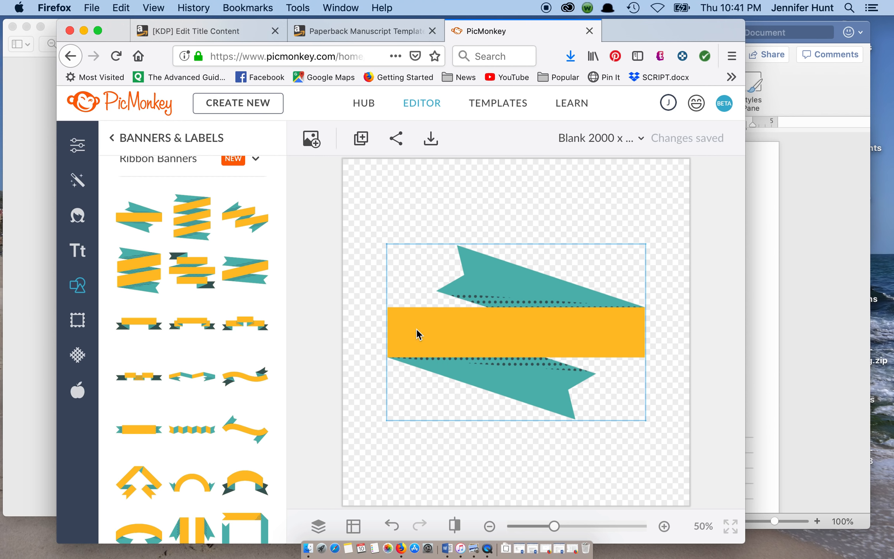
Add a Brushability Sans text box over the yellow band, with the Text palette moved aside, and open its placeholder text for editing.
click(78, 250)
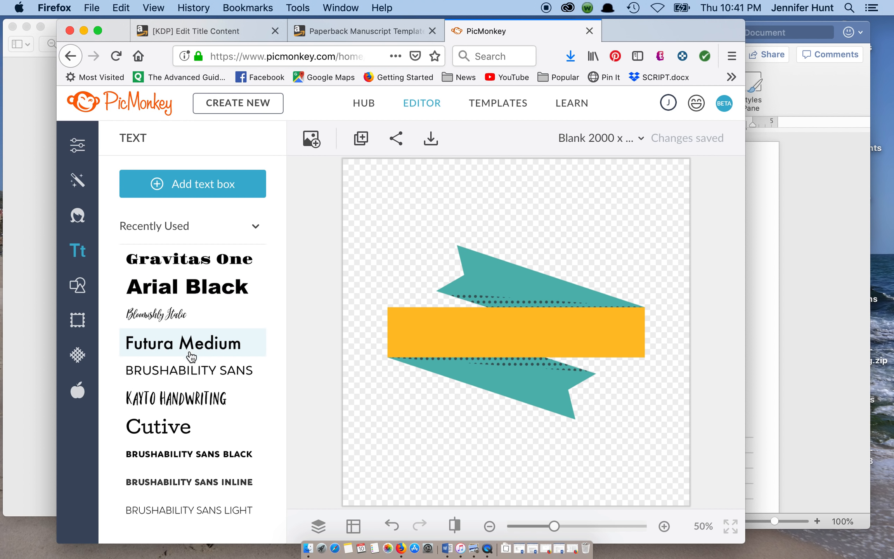
click(193, 369)
click(200, 186)
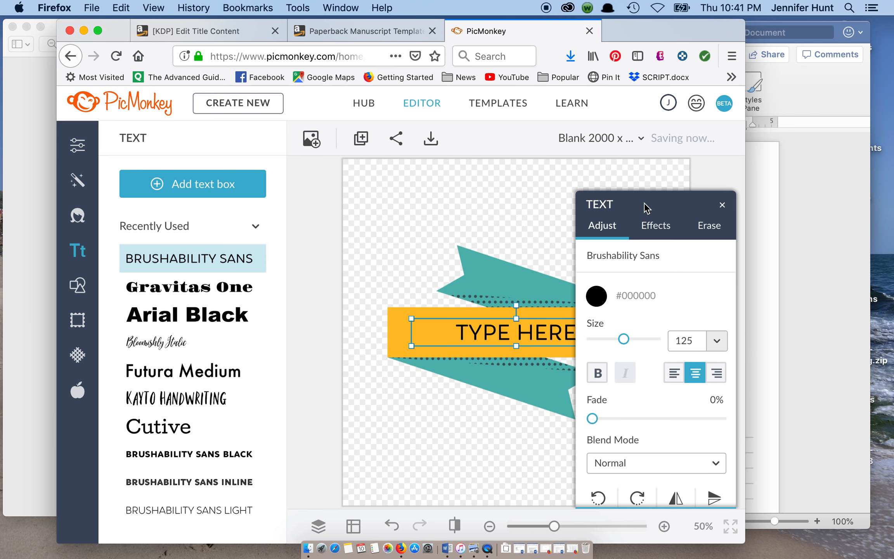
drag(644, 203, 719, 293)
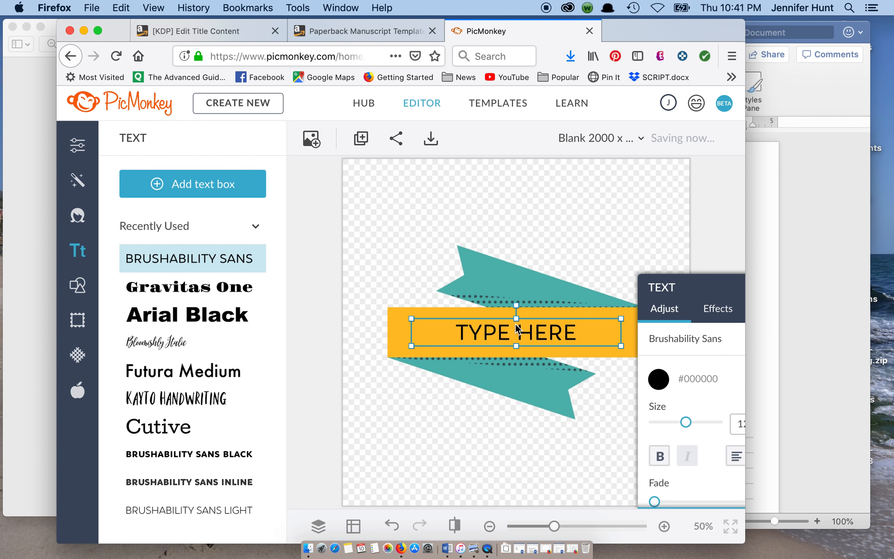
click(514, 331)
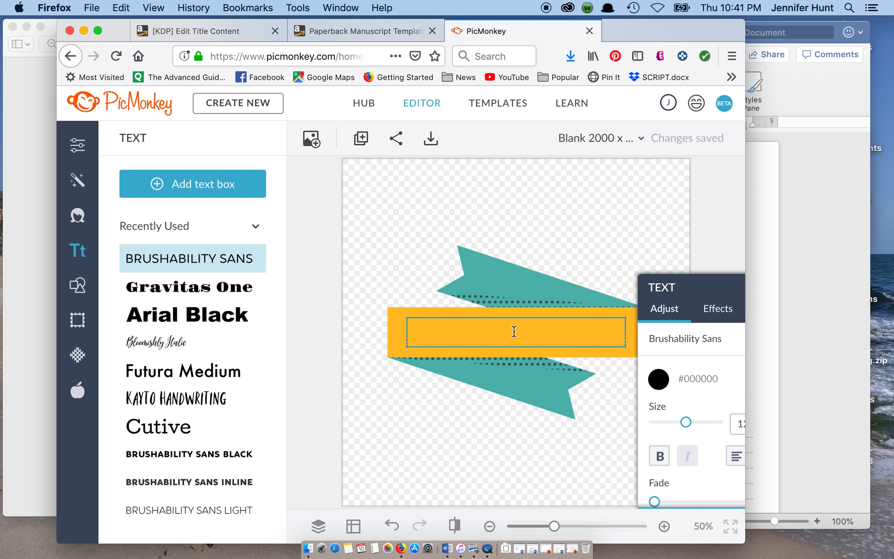
text(NE)
key(BackSpace)
key(BackSpace)
text(DAY 1)
key(BackSpace)
key(BackSpace)
text(2)
key(BackSpace)
key(BackSpace)
key(BackSpace)
key(BackSpace)
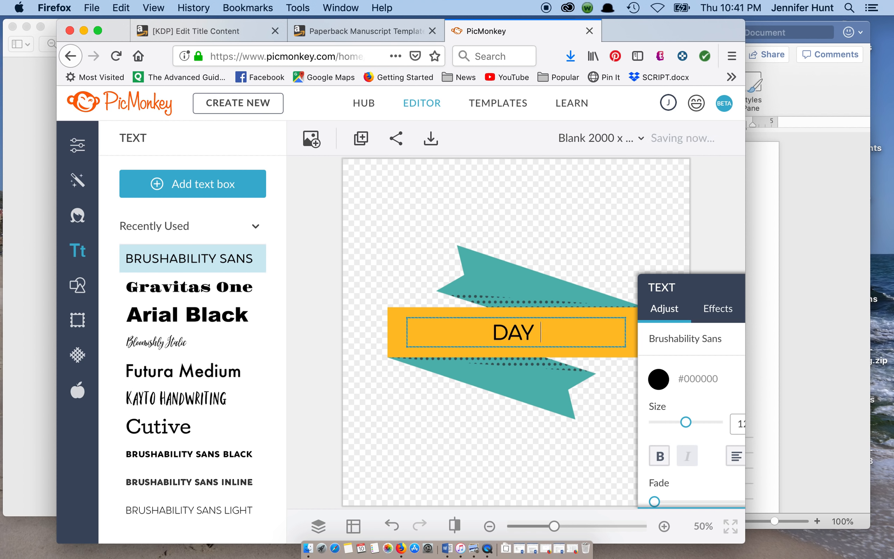
key(BackSpace)
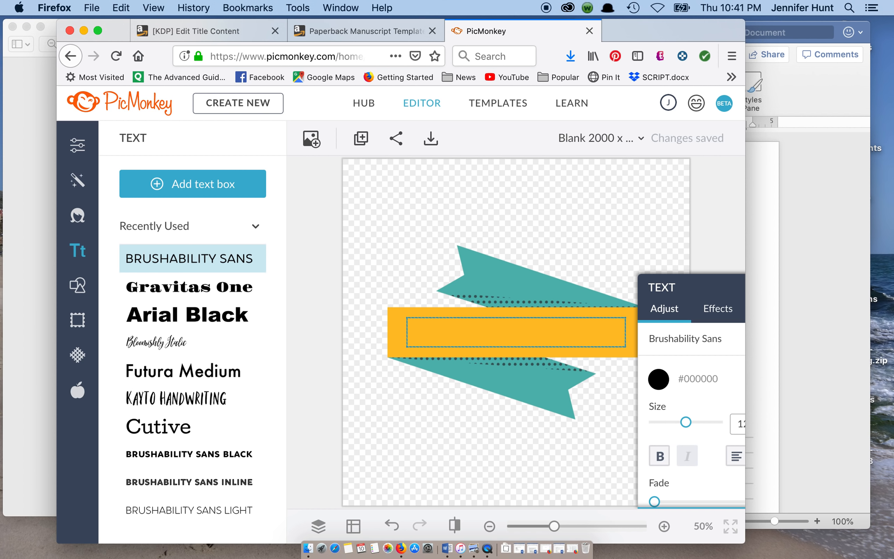
Enter EVERY DAY IS NEW in the banner's text box and set its font to Kayto Handwriting.
text(EVERY DAY IS NEW)
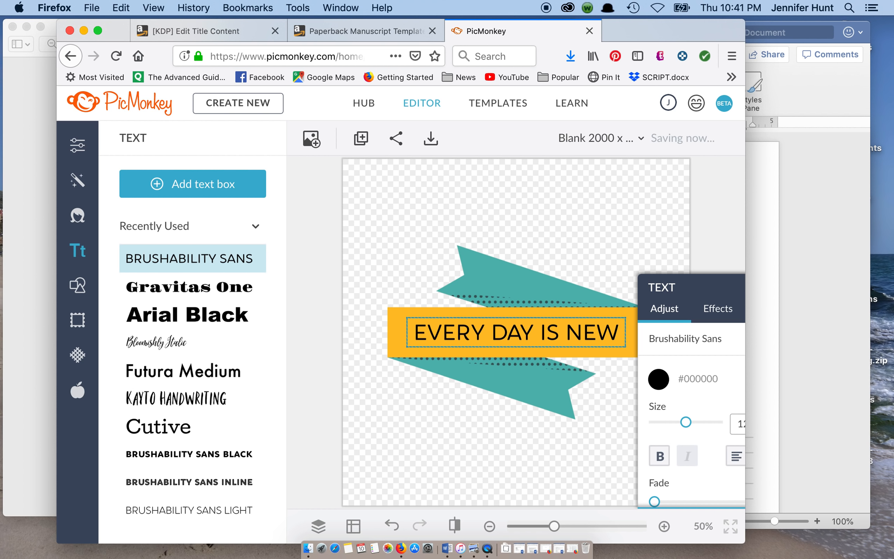
click(426, 336)
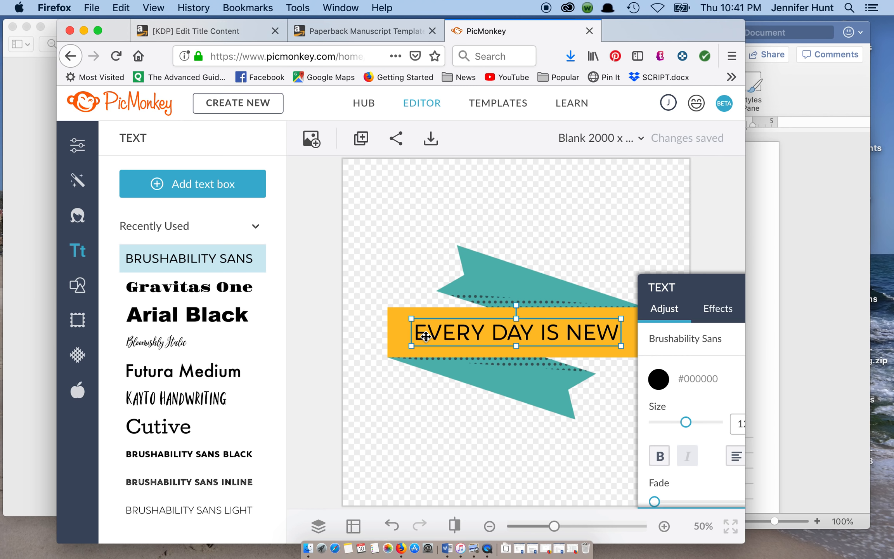
scroll(180, 459, down, 5)
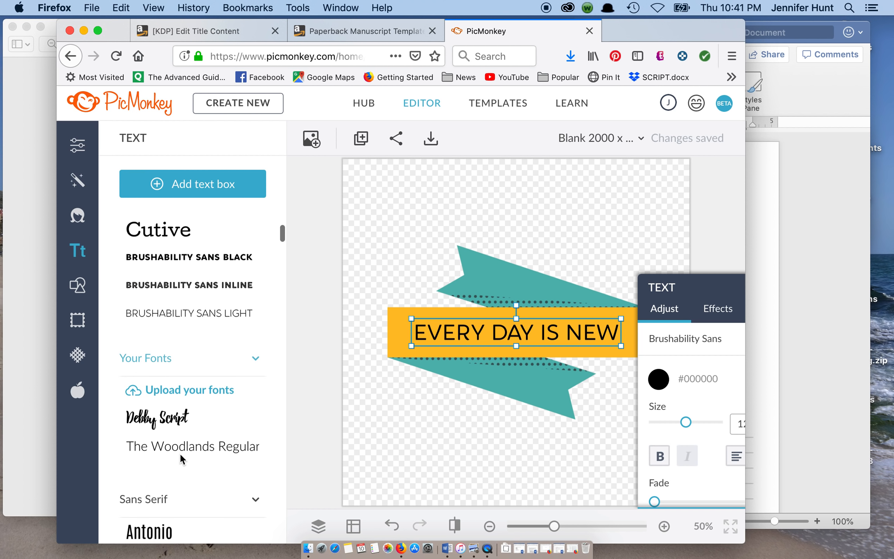
scroll(180, 470, up, 5)
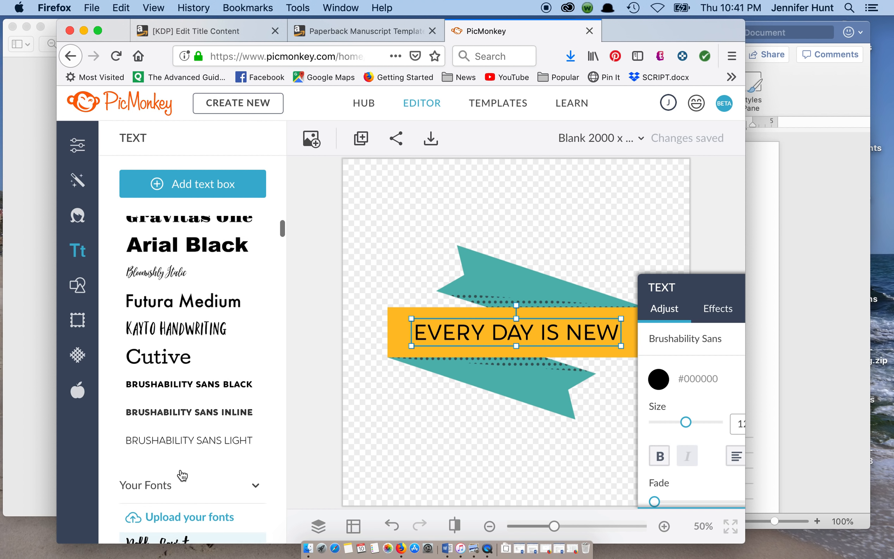
click(180, 345)
Browse the available fonts and the Travel & Transport graphics from World Landmarks through Travel.
scroll(183, 395, down, 1)
scroll(182, 394, down, 10)
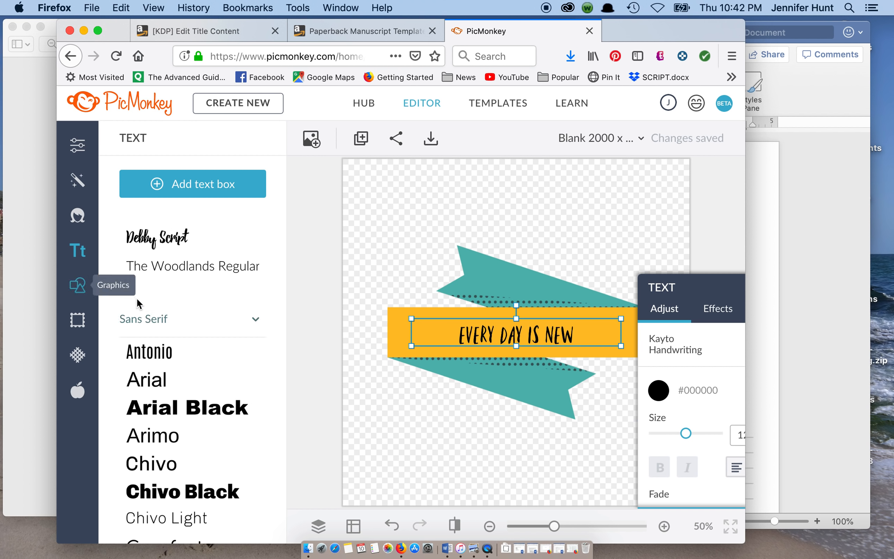
click(78, 287)
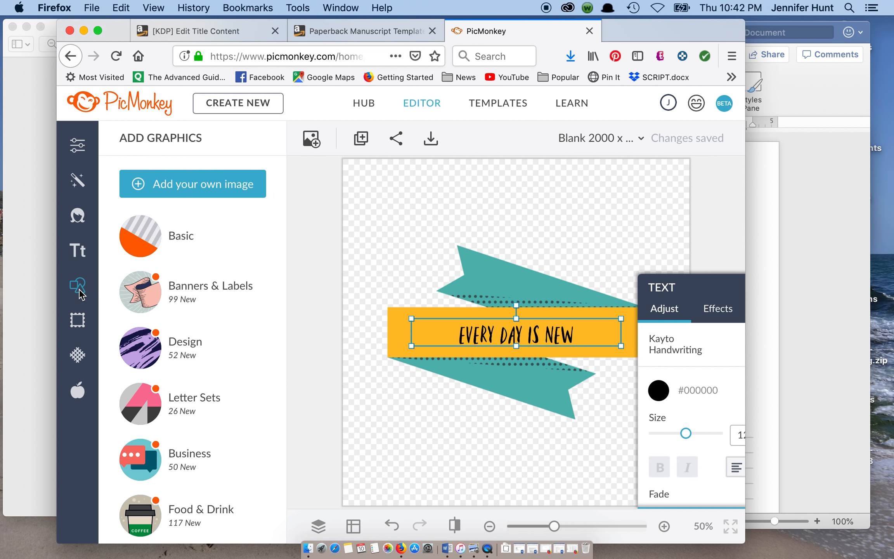
scroll(190, 417, down, 3)
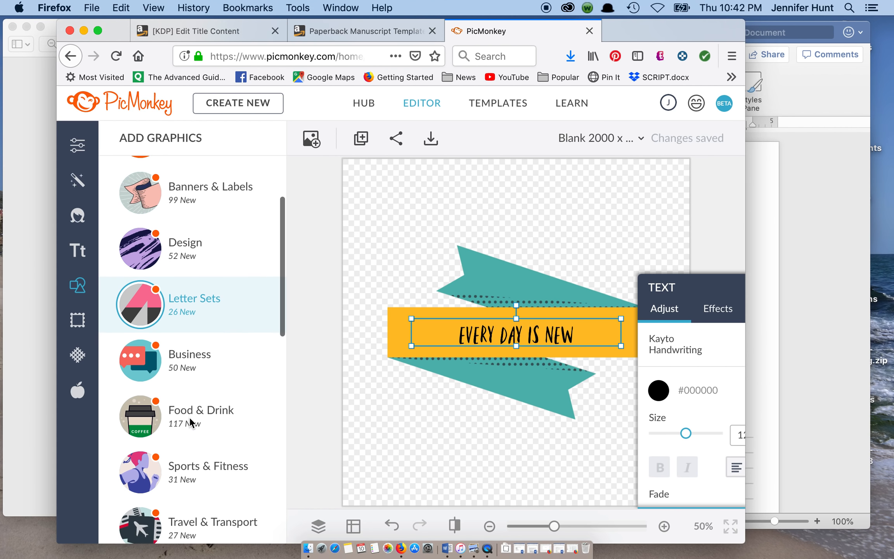
scroll(209, 412, down, 6)
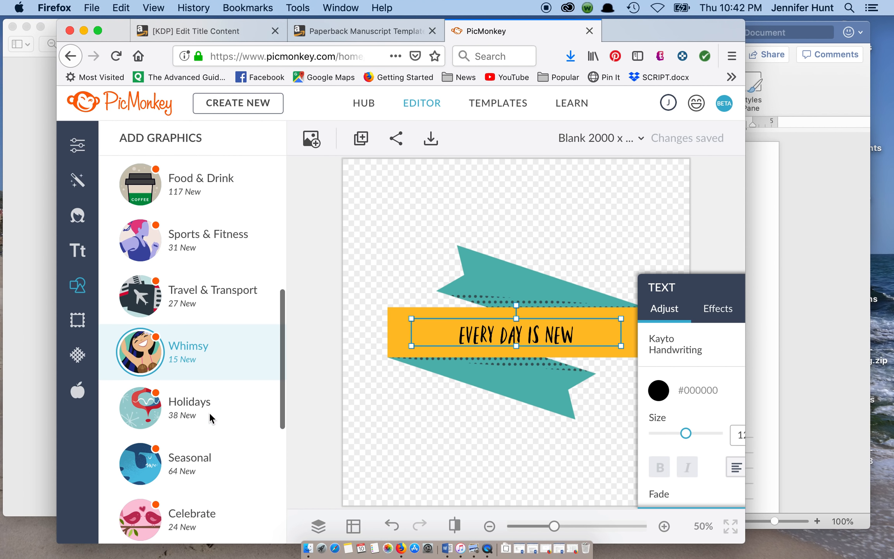
click(184, 289)
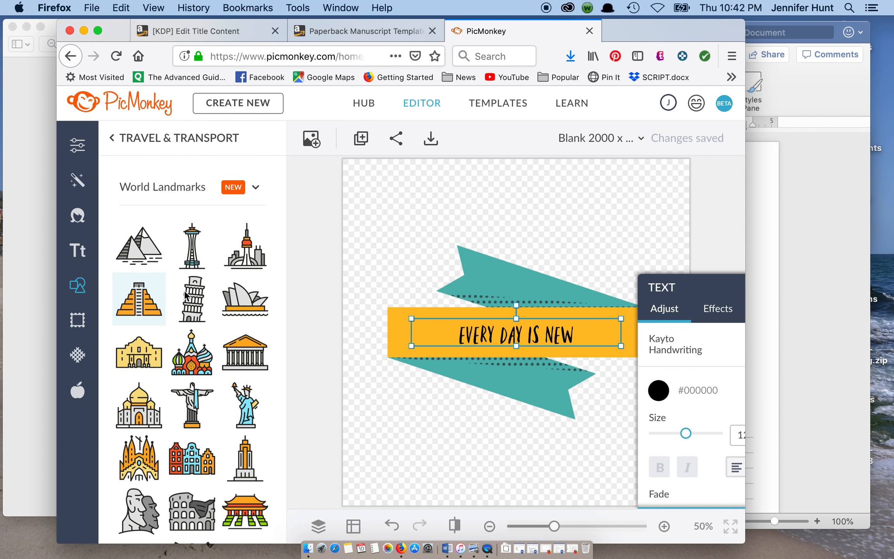
scroll(195, 422, down, 12)
scroll(194, 420, down, 6)
scroll(196, 426, up, 4)
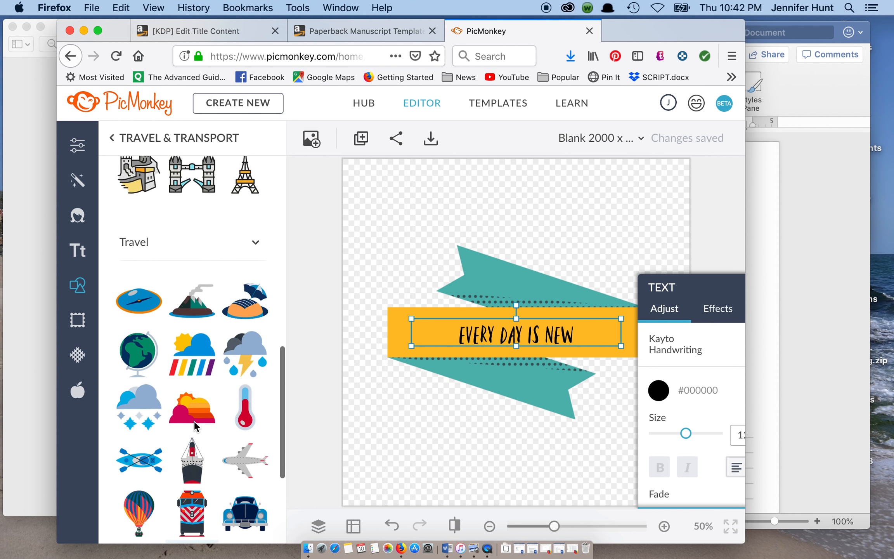
scroll(194, 426, up, 14)
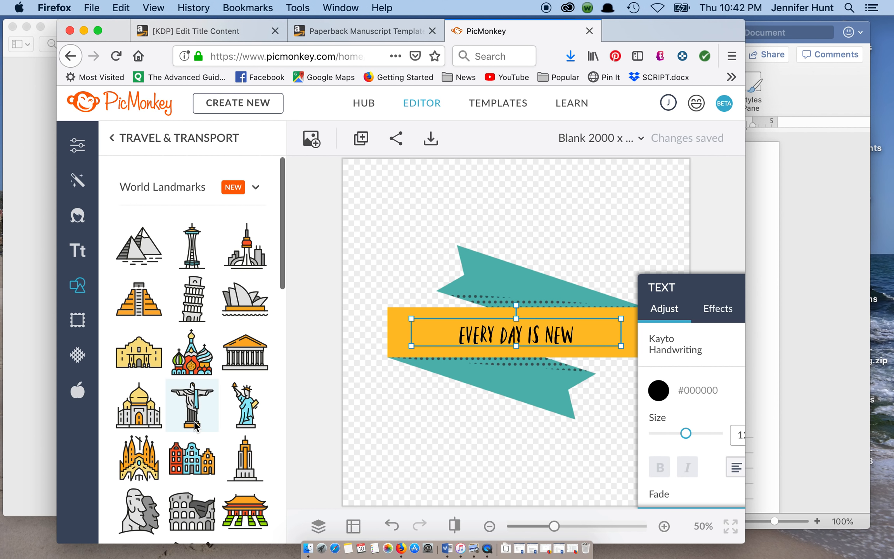
Browse the Animals graphics from Silhou-Pets through Bats and return to the graphics category list.
click(81, 284)
scroll(184, 379, down, 3)
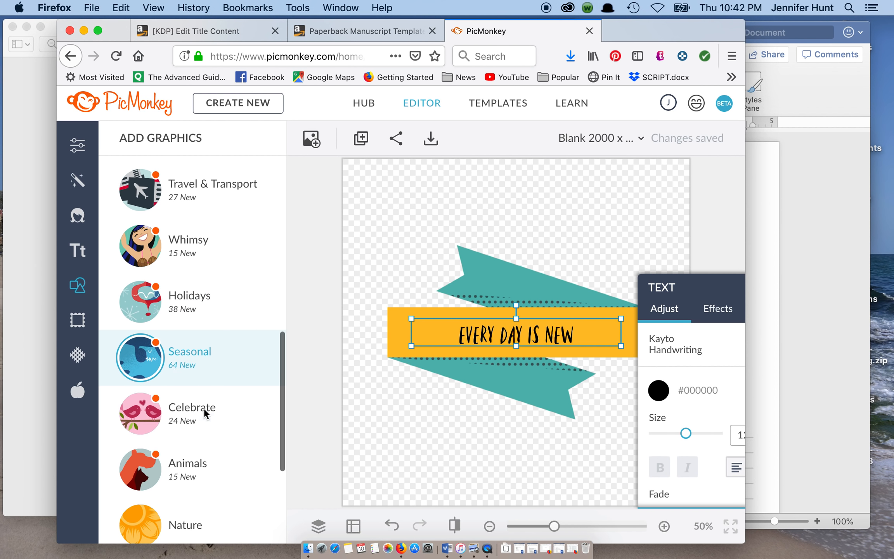
scroll(209, 422, down, 4)
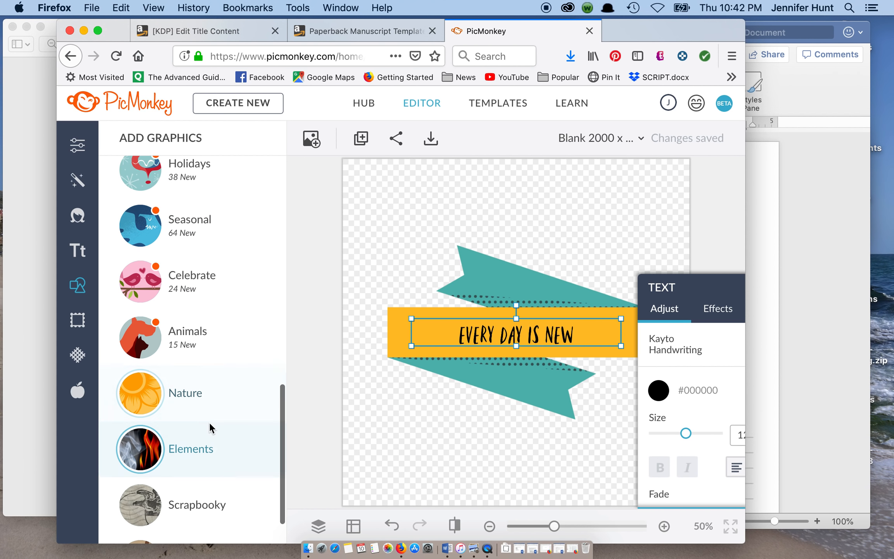
click(176, 340)
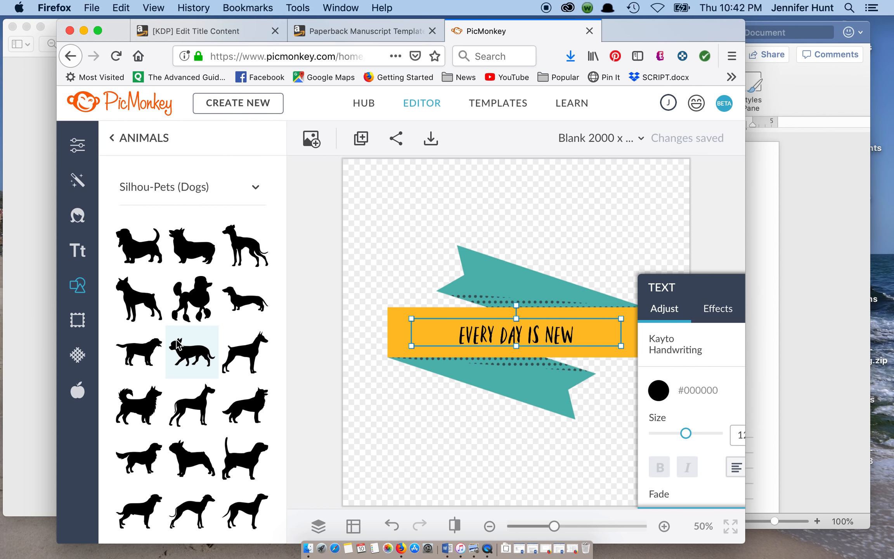
scroll(183, 381, down, 12)
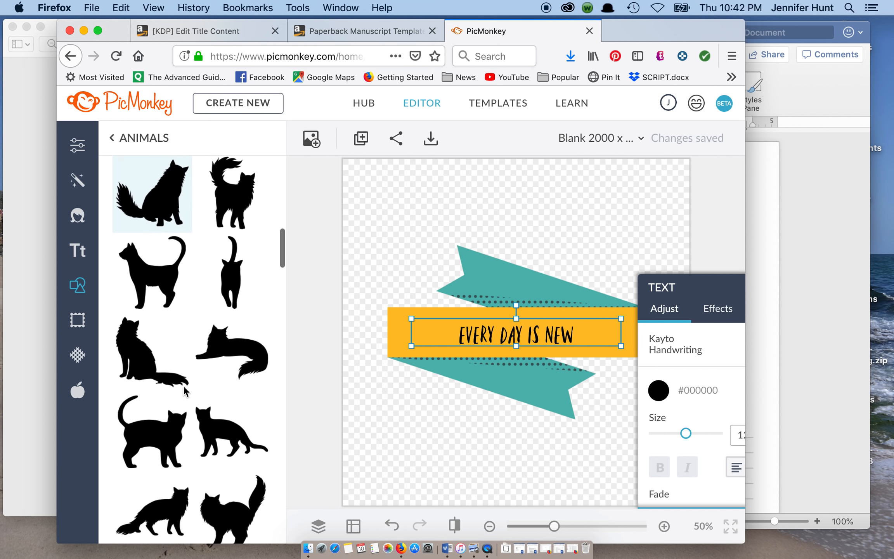
scroll(183, 385, down, 10)
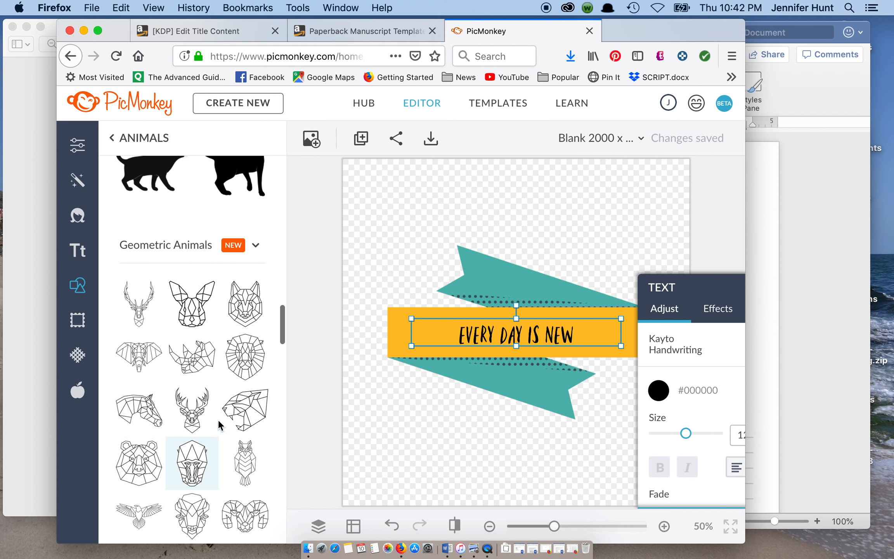
scroll(190, 443, down, 2)
scroll(191, 443, down, 8)
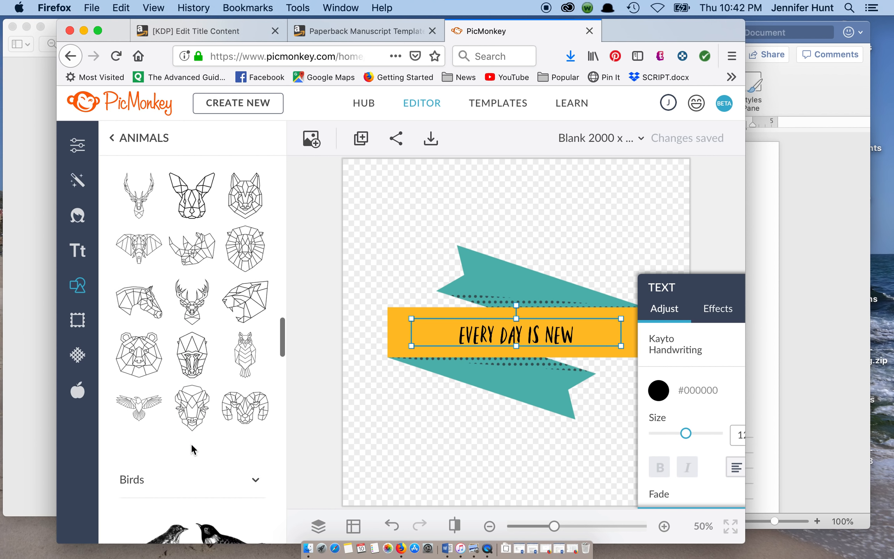
scroll(191, 443, down, 15)
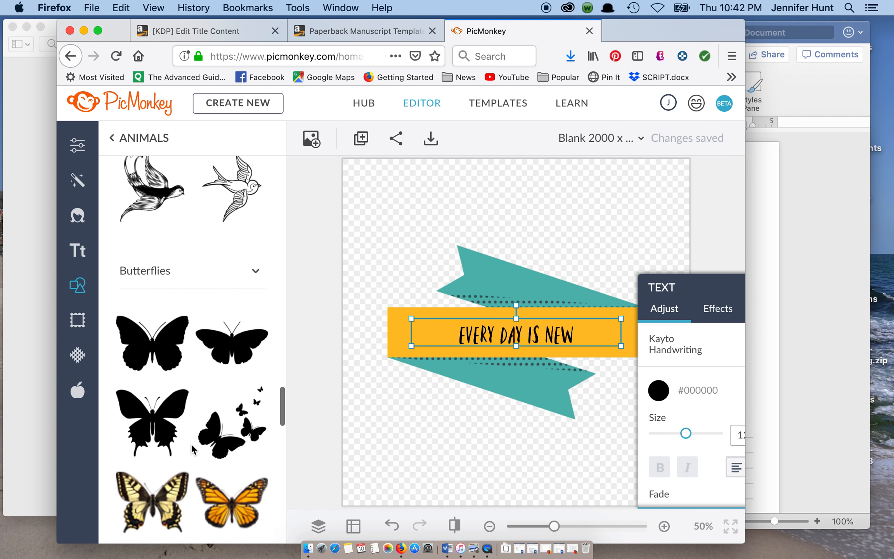
scroll(192, 445, down, 12)
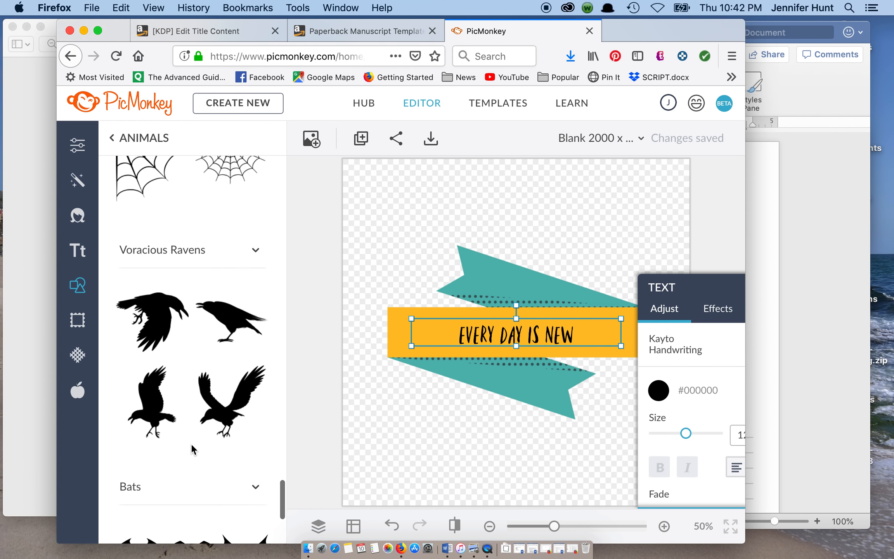
scroll(192, 449, up, 20)
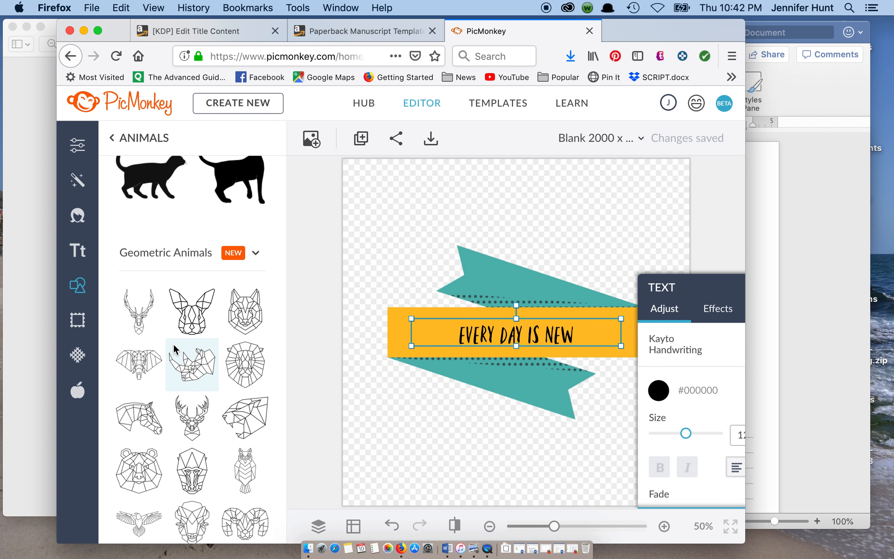
scroll(173, 344, up, 20)
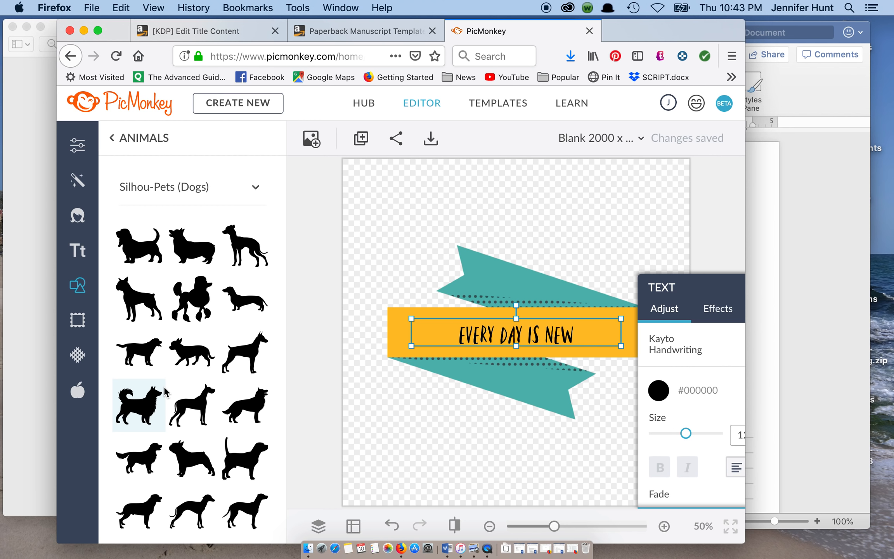
click(78, 287)
scroll(148, 297, up, 5)
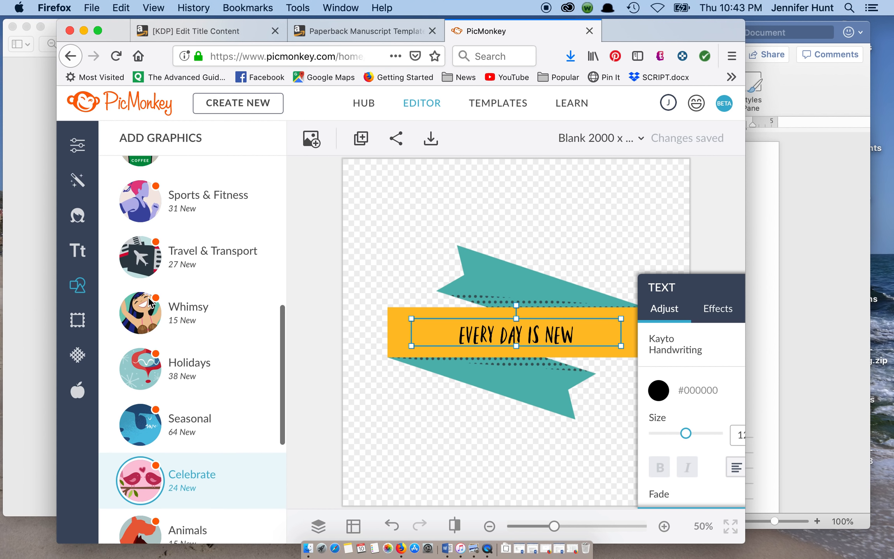
Delete the teal and yellow ribbon banner and the EVERY DAY IS NEW text box from the canvas.
click(469, 278)
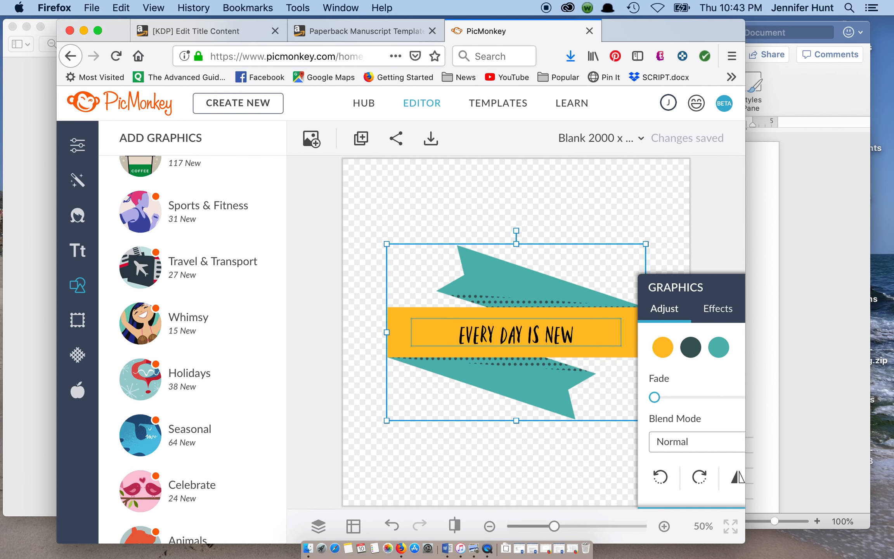
key(Delete)
click(472, 343)
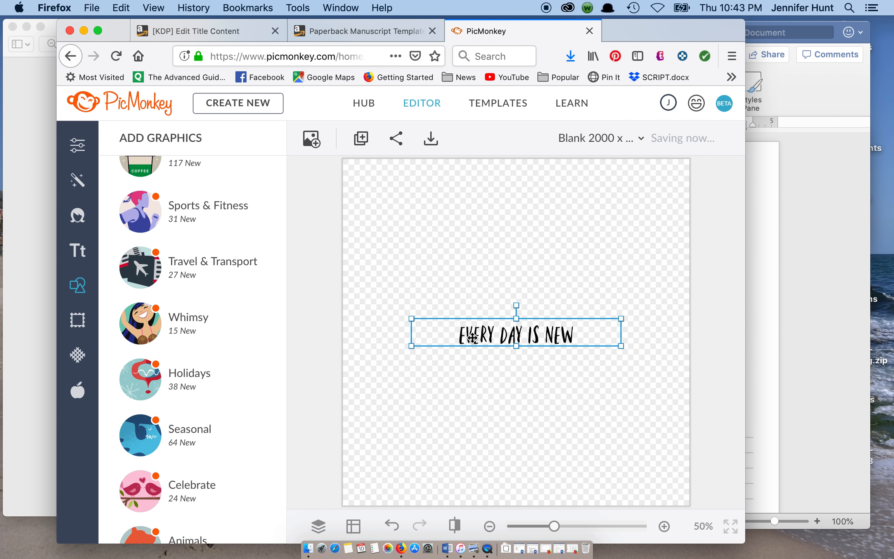
key(Delete)
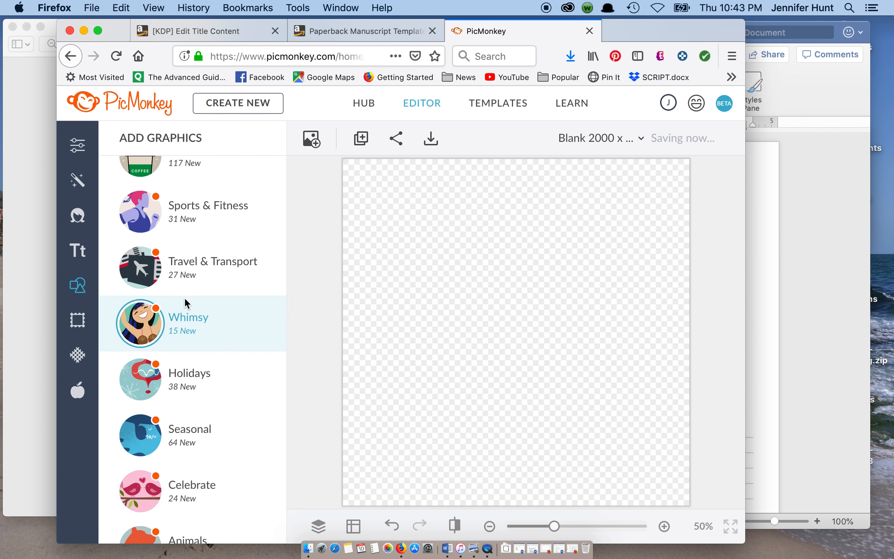
Add the dark rough-lined square frame from Sketchy Labels and enlarge it to about three quarters of the canvas width.
scroll(184, 298, up, 9)
click(155, 288)
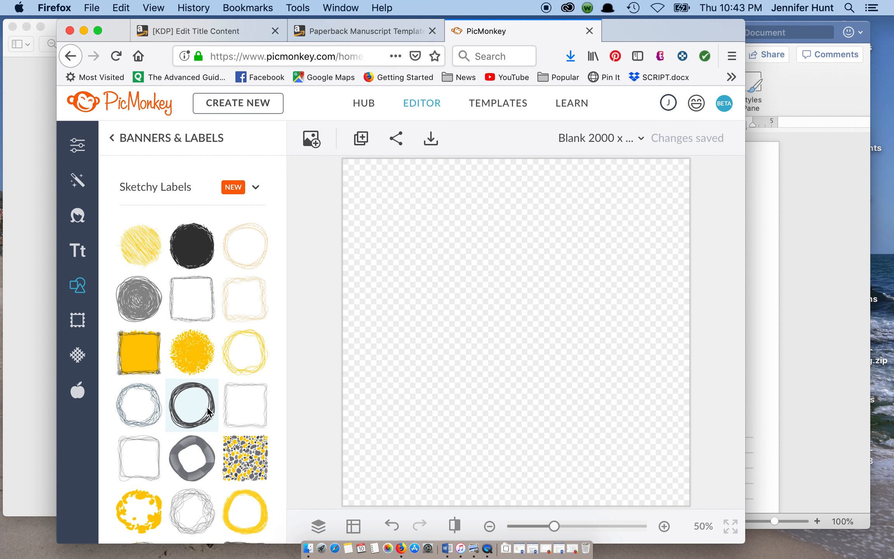
scroll(207, 406, down, 3)
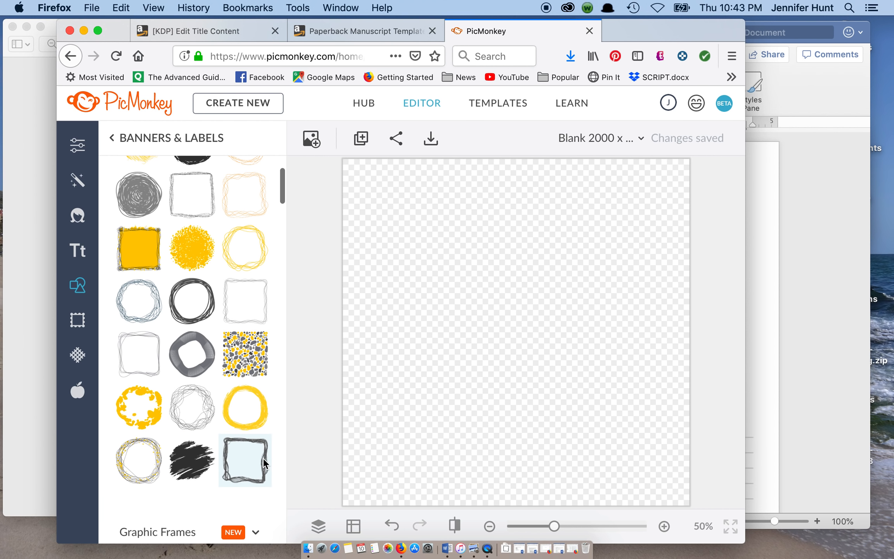
click(263, 462)
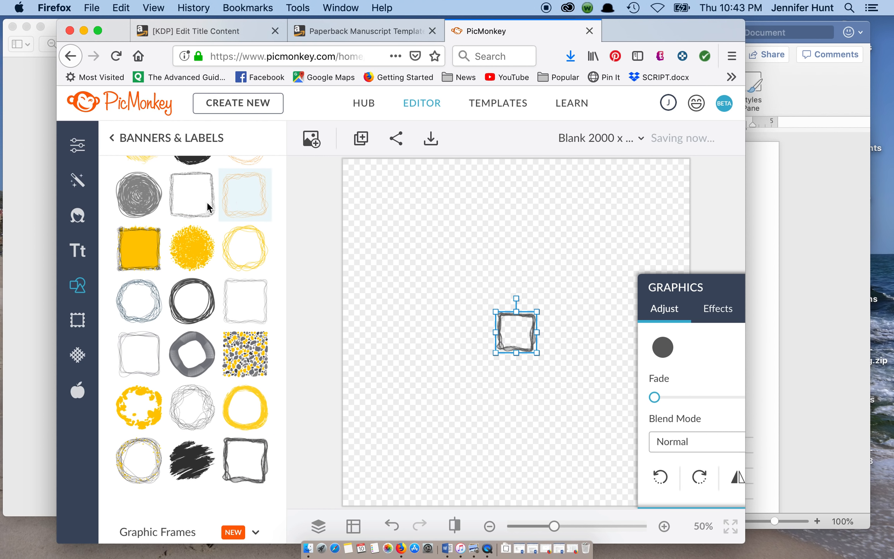
drag(496, 352, 376, 452)
mouse_move(537, 312)
mouse_down()
mouse_move(667, 226)
mouse_move(650, 206)
mouse_up()
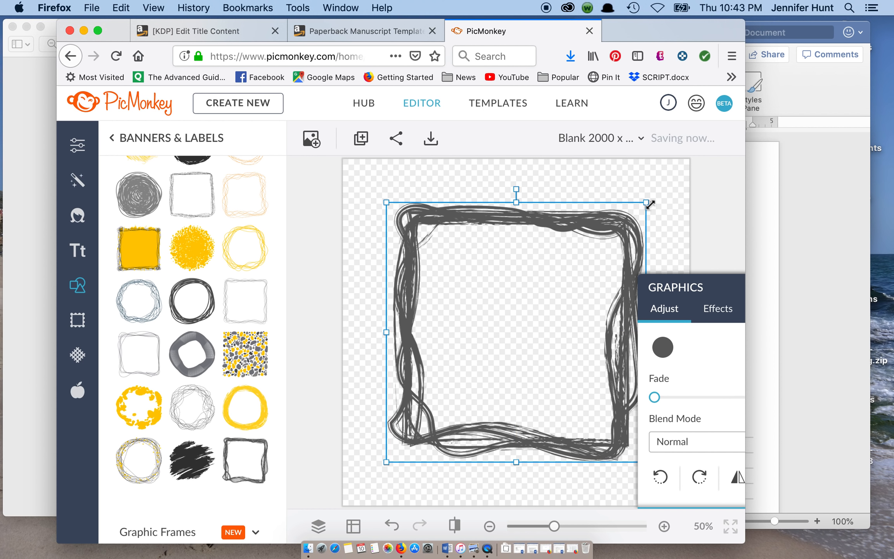
click(354, 462)
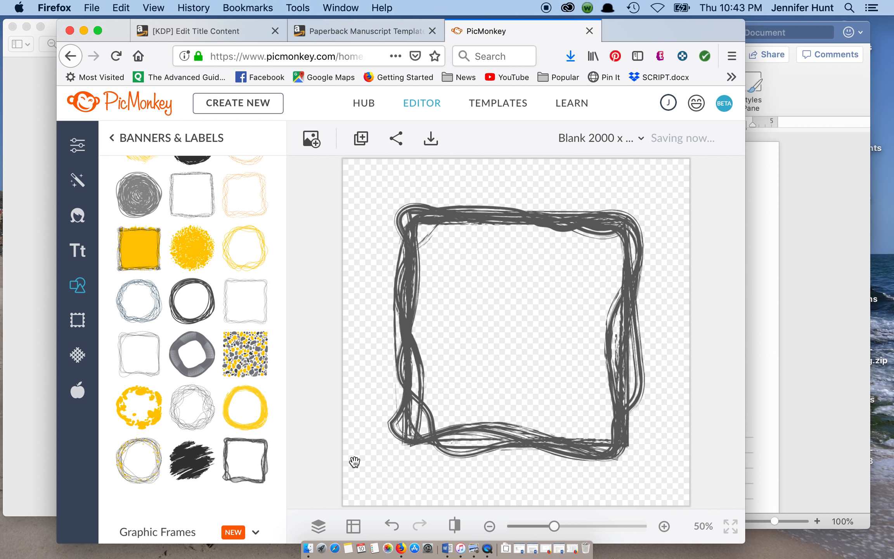
Open the frame's PNG export settings, and switch to Preview to copy the Blank 10 x 8 in.png frame image.
click(431, 138)
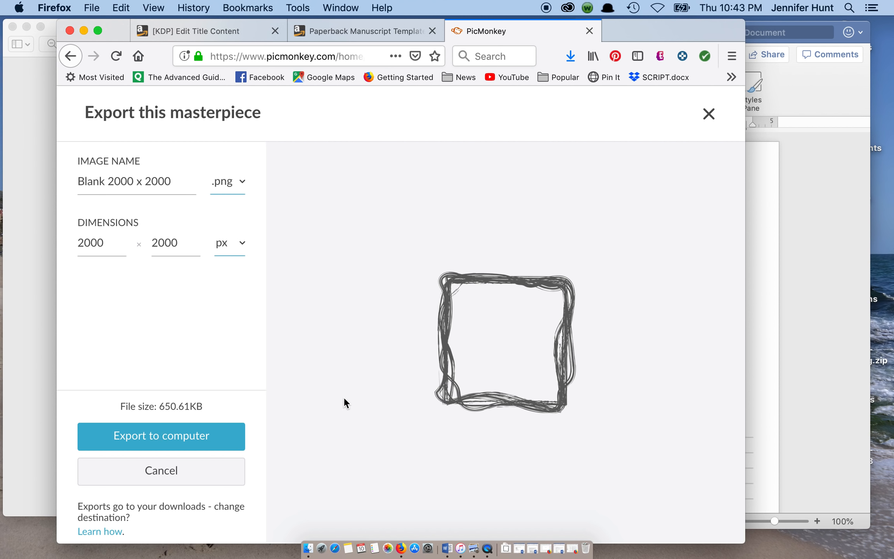
click(29, 354)
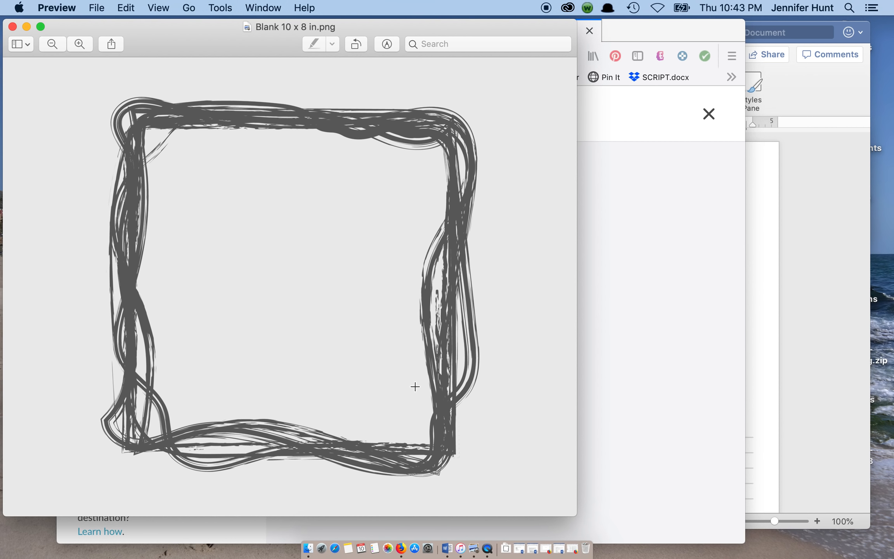
click(97, 8)
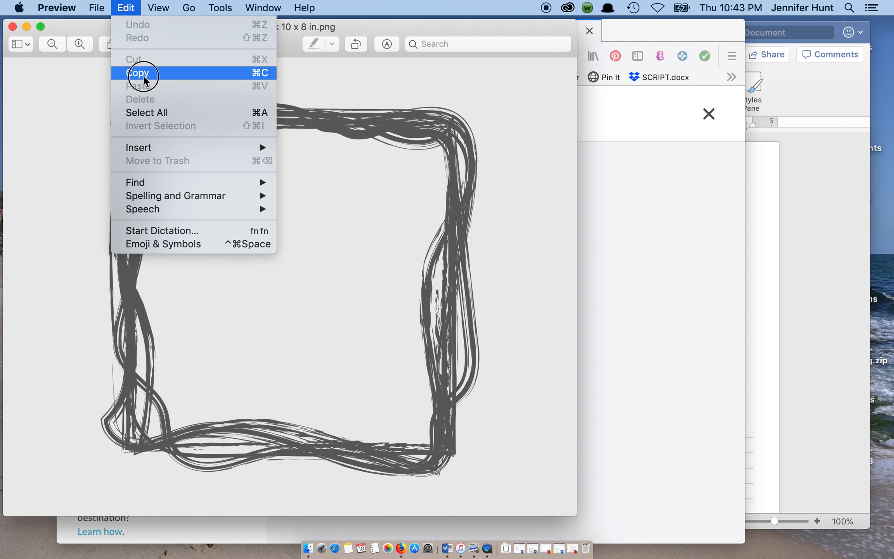
click(117, 72)
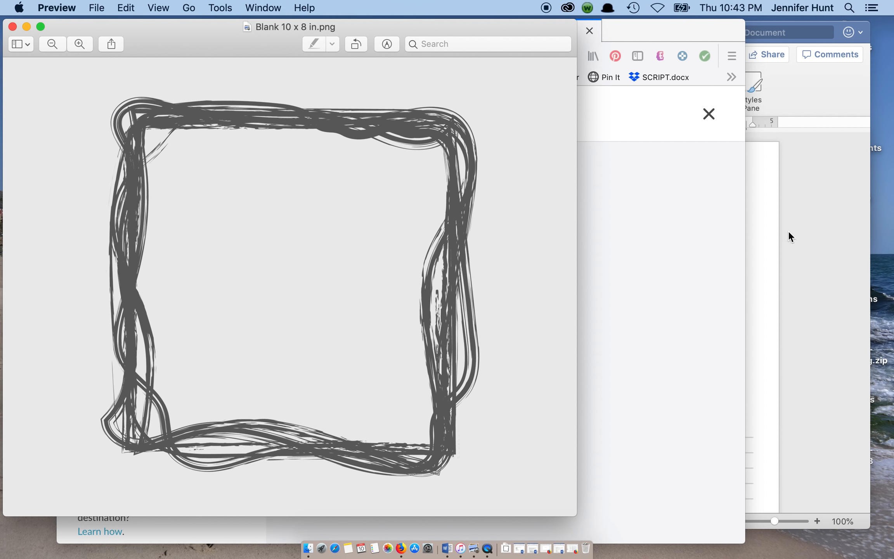
Switch to the Word journal document and paste the copied frame image onto the blank area above the lines.
click(788, 231)
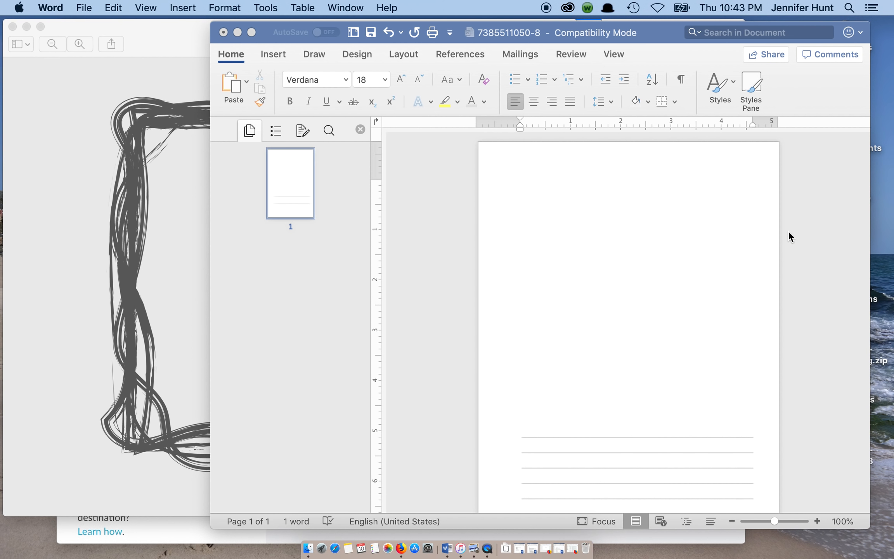
click(770, 89)
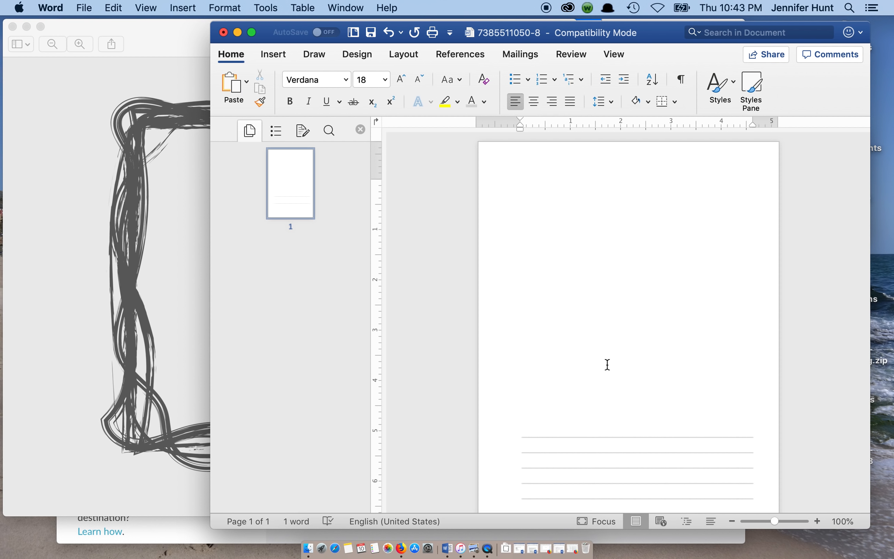
right_click(609, 343)
click(635, 334)
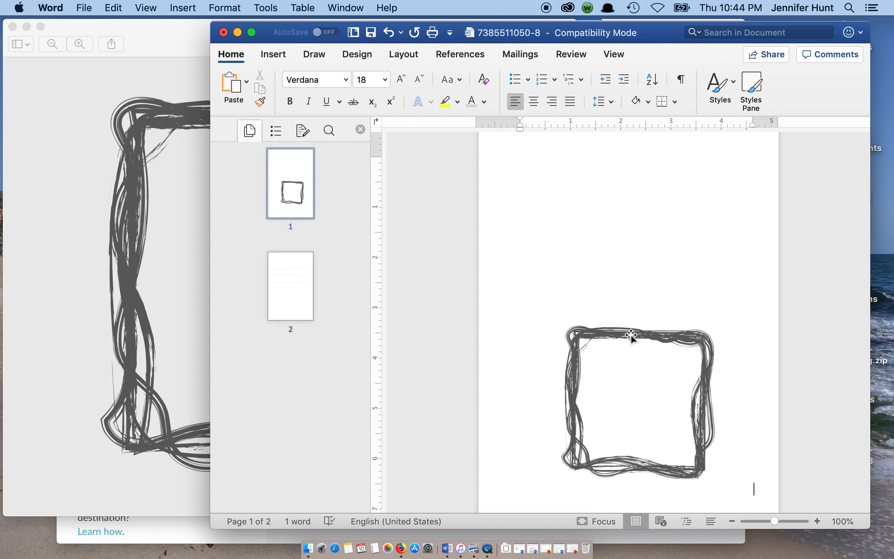
Move the sketchy frame image up to the top margin of page 1.
scroll(630, 334, down, 6)
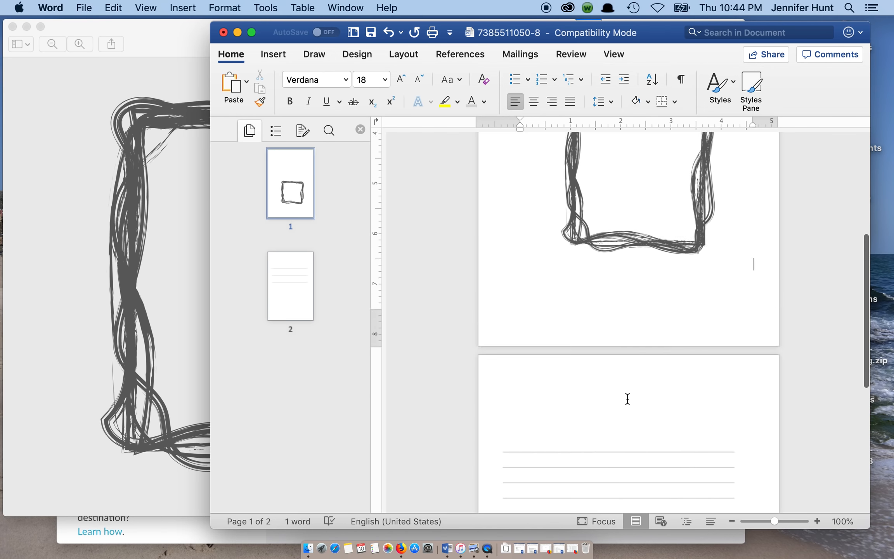
scroll(627, 398, up, 5)
click(639, 245)
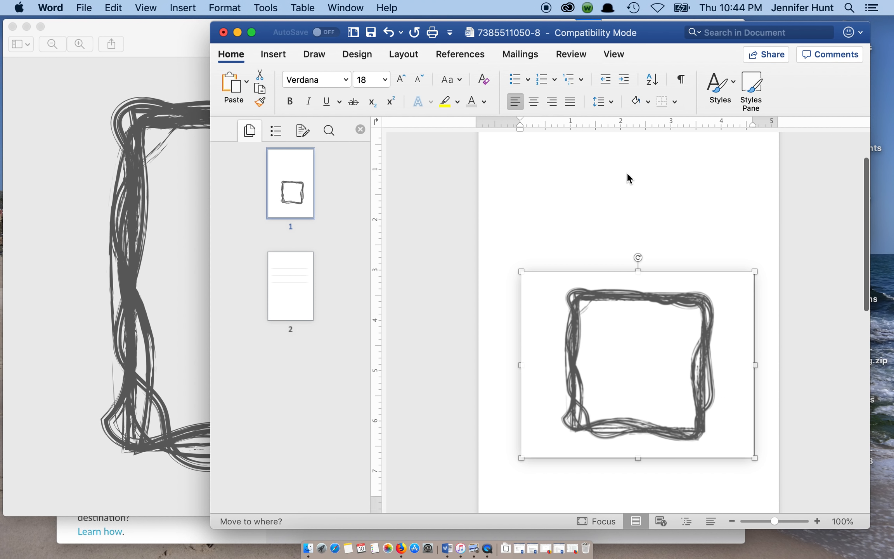
drag(627, 174, 627, 175)
scroll(612, 252, up, 2)
mouse_move(611, 251)
mouse_down()
mouse_move(603, 200)
mouse_move(583, 176)
mouse_up()
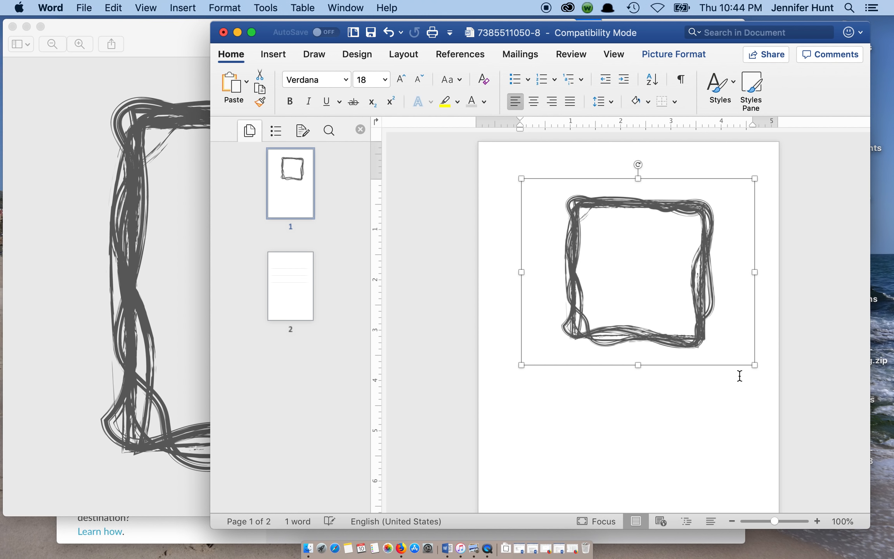
Resize the sketchy frame image to fit just inside the text margins and centre it horizontally.
drag(755, 365, 803, 422)
drag(521, 178, 460, 145)
mouse_move(600, 262)
mouse_down()
mouse_move(511, 201)
mouse_move(533, 201)
mouse_move(535, 212)
mouse_up()
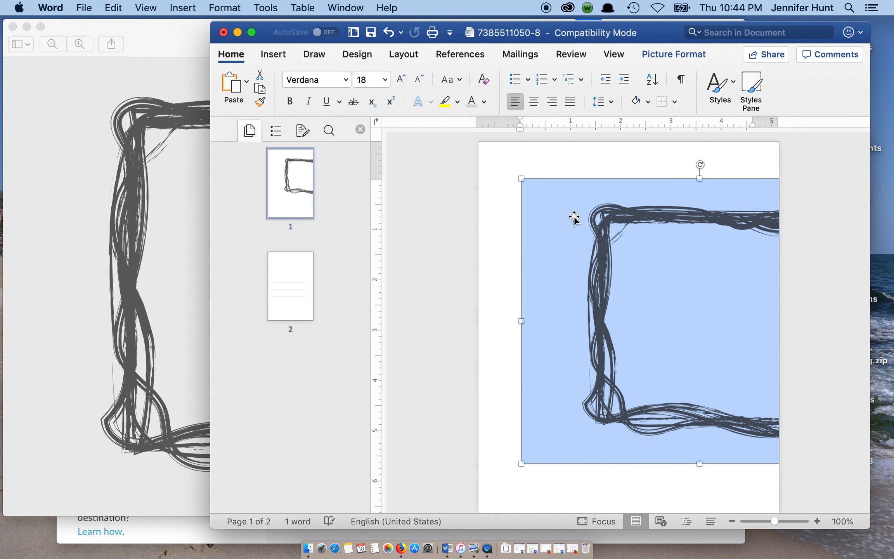
drag(521, 178, 584, 220)
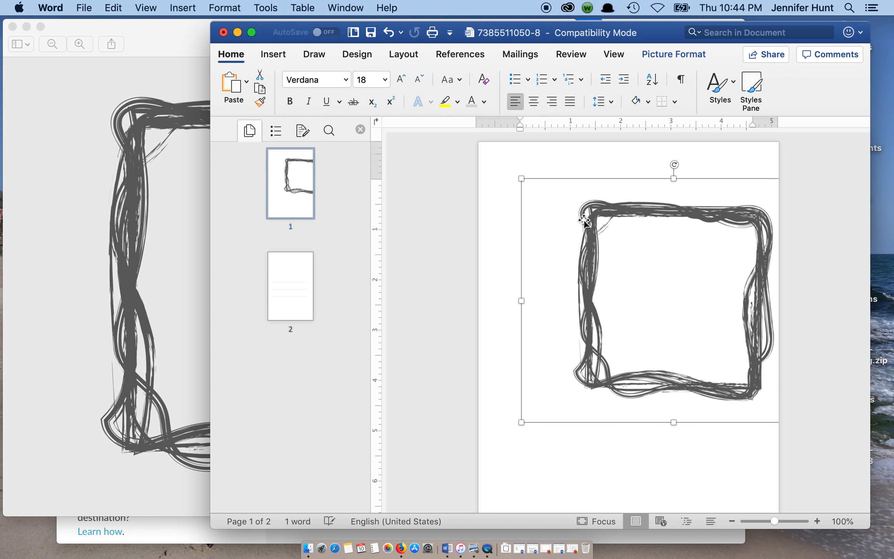
drag(522, 179, 566, 210)
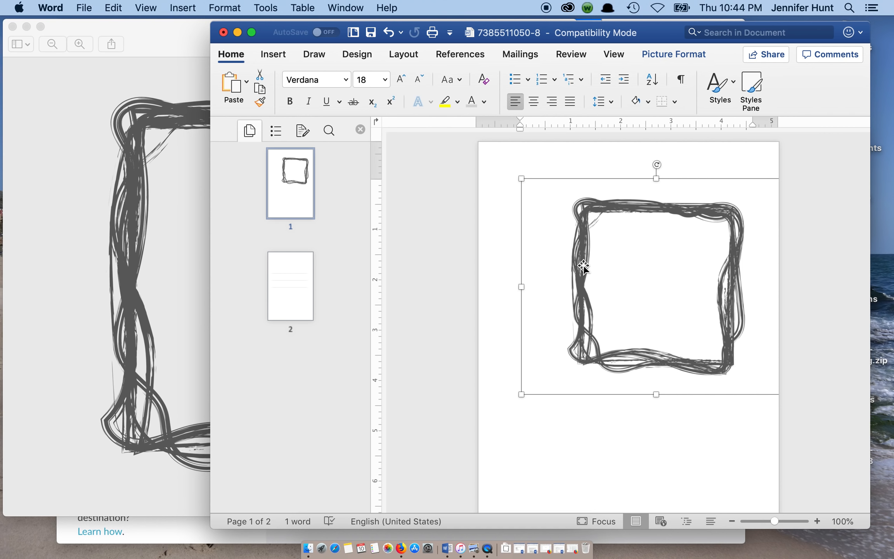
key(super+e)
drag(601, 220, 551, 218)
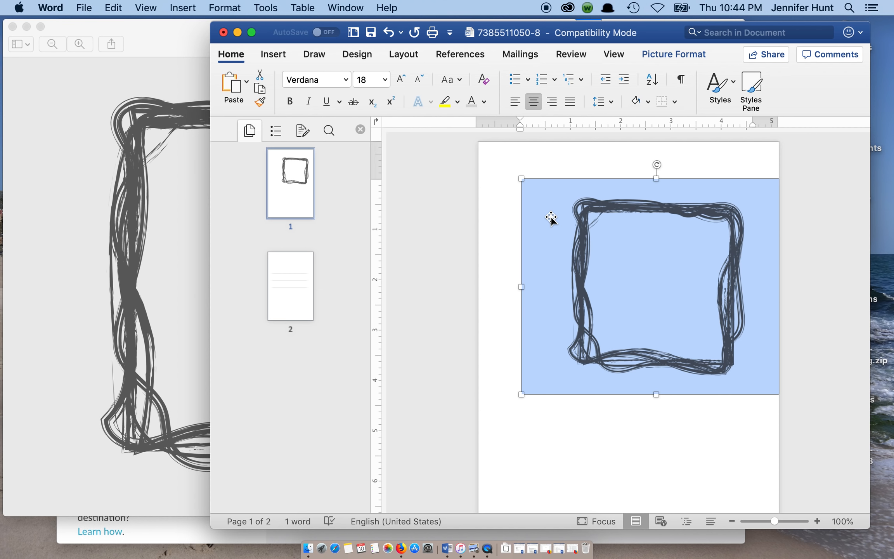
drag(521, 179, 575, 221)
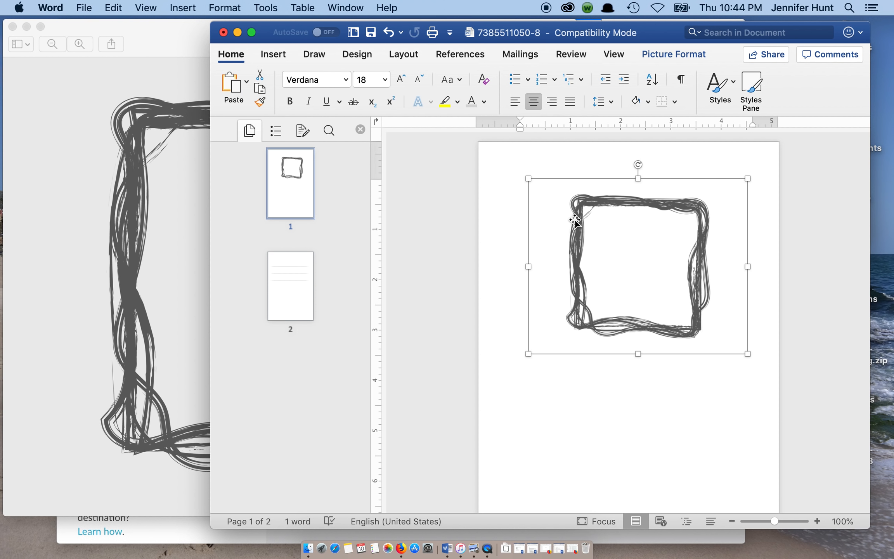
Delete surplus blank lines below the frame on page 1 and above the ruled lines on page 2.
click(565, 384)
click(586, 447)
scroll(586, 447, down, 5)
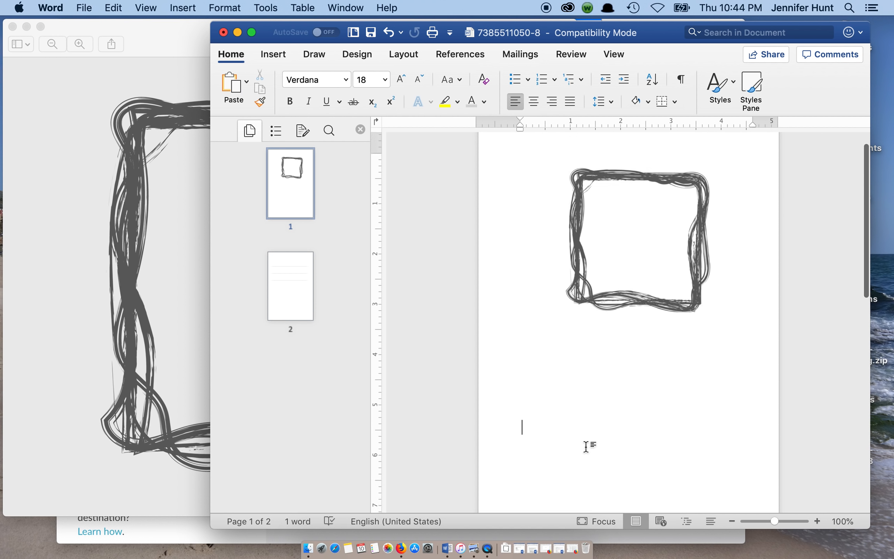
scroll(586, 447, down, 3)
key(BackSpace)
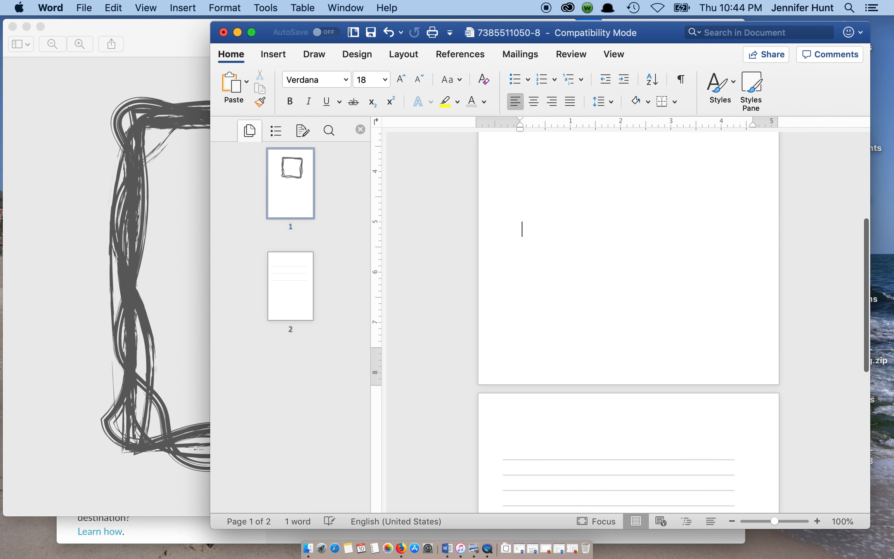
key(Down)
key(Down)
key(Down)
key(Down)
key(Down)
key(Down)
key(BackSpace)
key(Up)
key(Up)
key(Up)
key(Up)
key(Up)
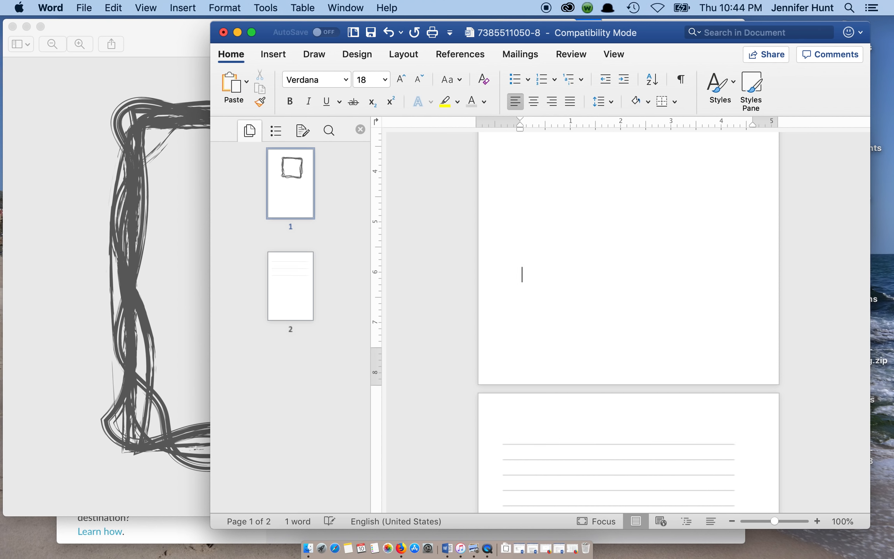
Remove the remaining empty paragraphs before the ruled lines to pull them onto page 1 beneath the frame.
key(Up)
key(Down)
key(Down)
key(Down)
key(Down)
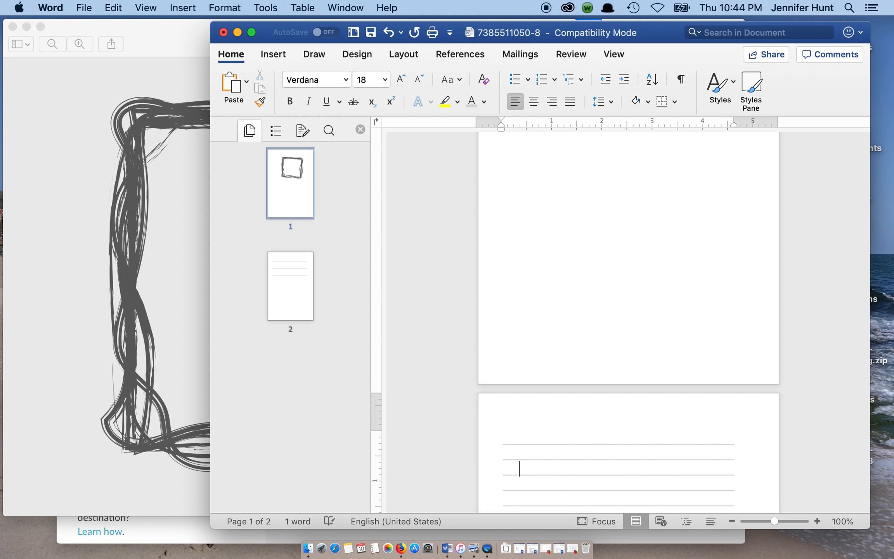
key(Up)
key(Up)
key(Left)
key(Left)
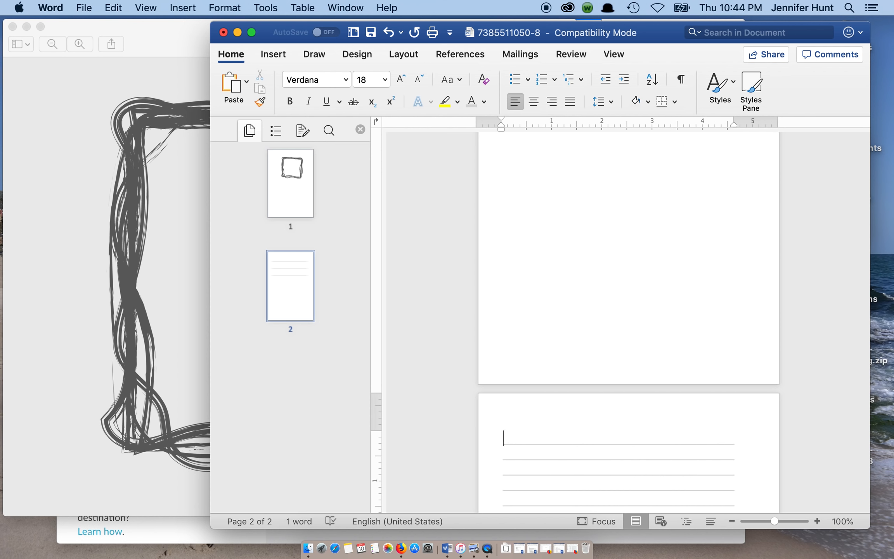
key(BackSpace)
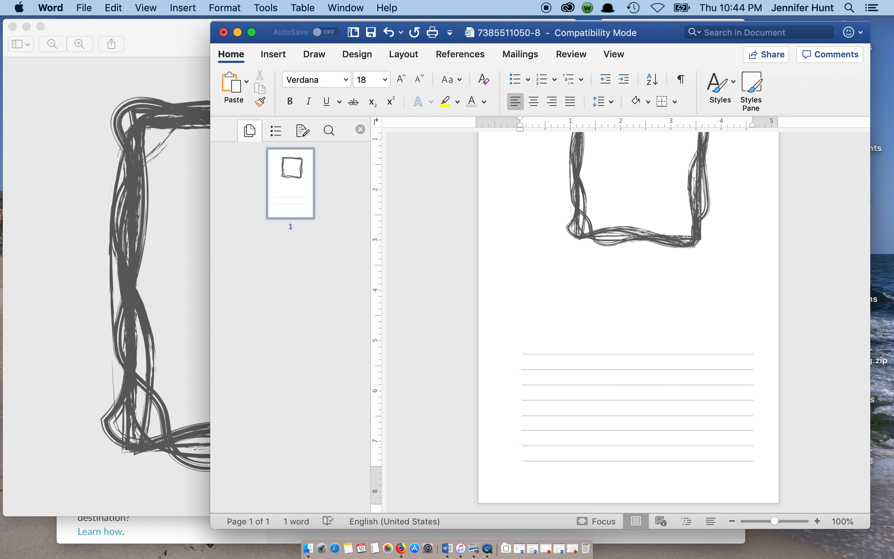
scroll(619, 394, up, 2)
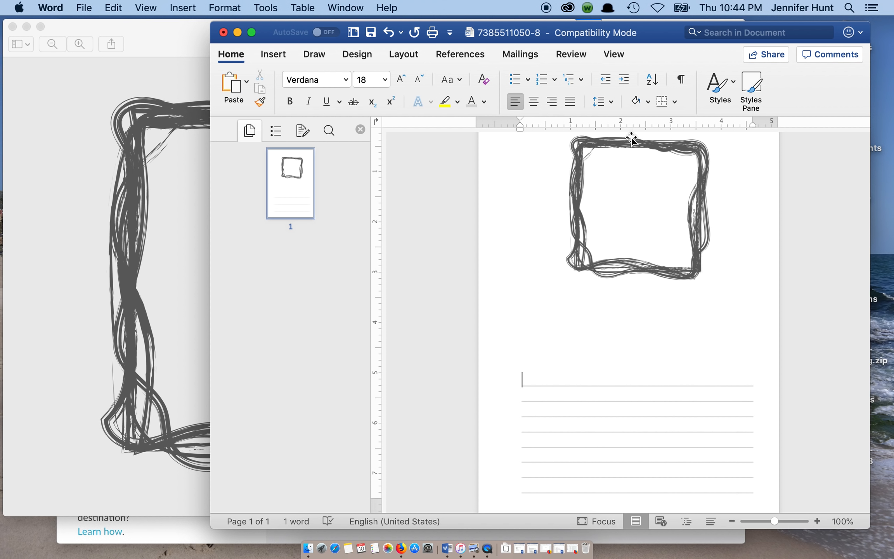
Switch to PicMonkey in Firefox, close the export settings, and return to the Word document.
click(166, 522)
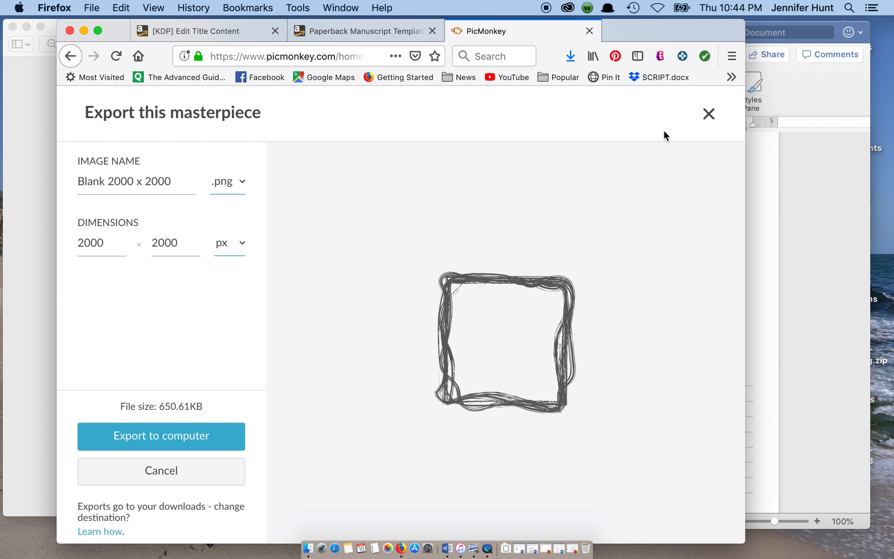
click(708, 113)
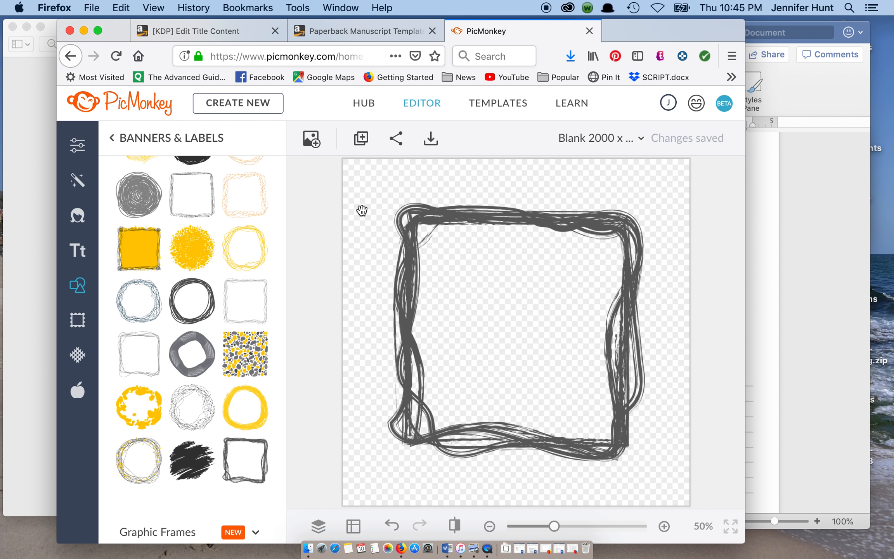
click(781, 193)
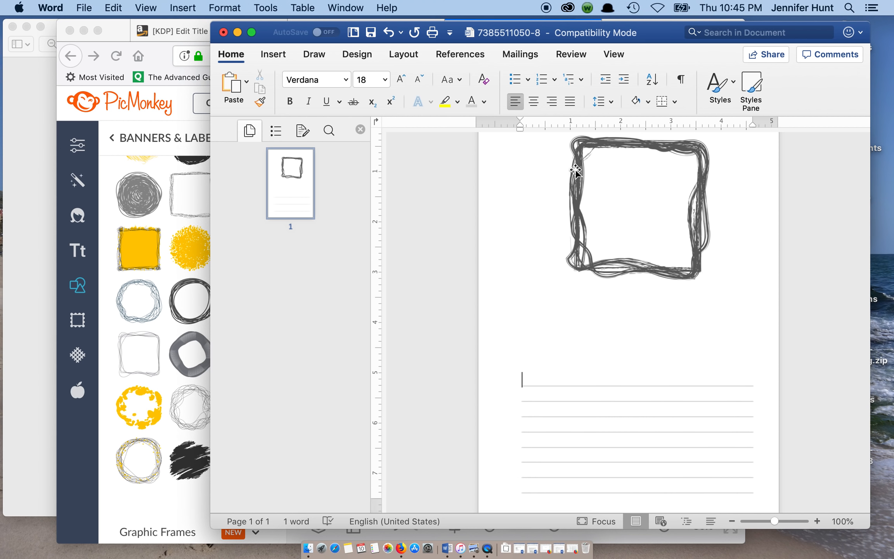
Delete one blank line between the sketchy frame and the ruled lines.
scroll(669, 234, up, 2)
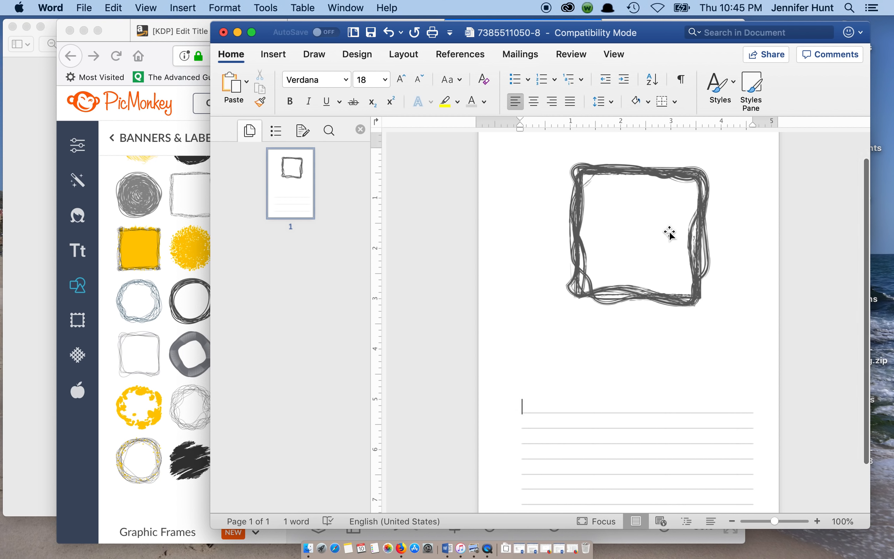
click(574, 181)
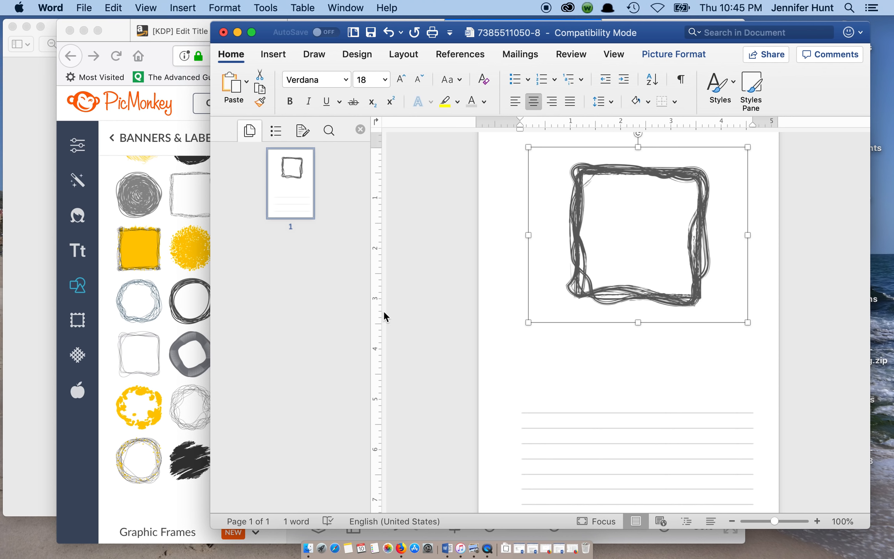
scroll(572, 357, down, 1)
click(572, 357)
key(BackSpace)
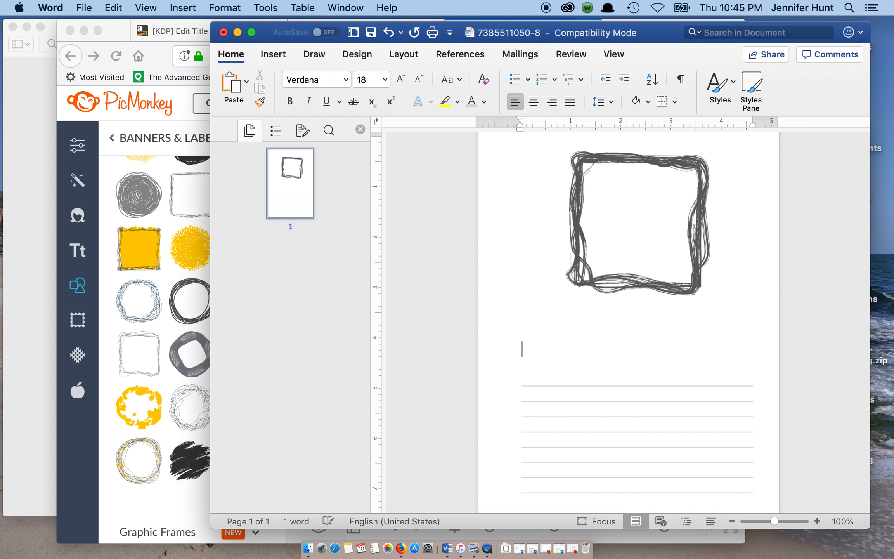
scroll(619, 322, down, 1)
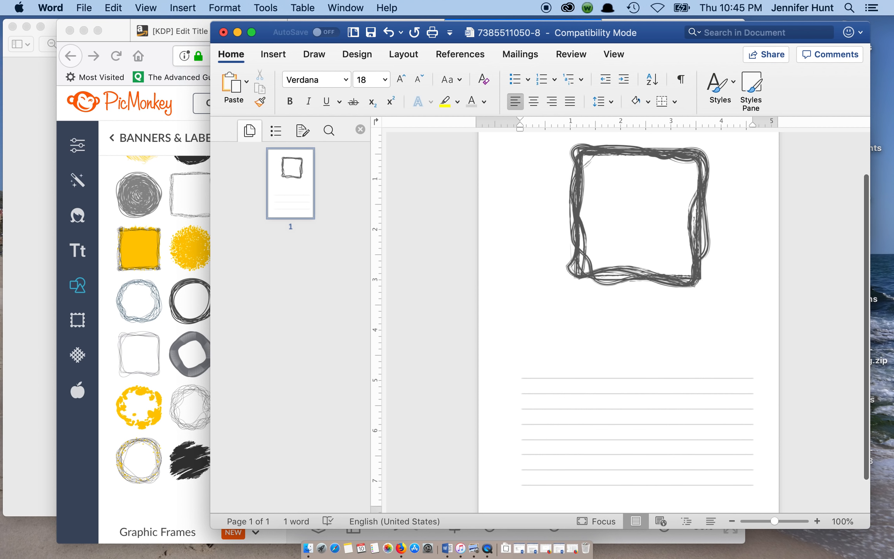
Switch to PicMonkey and browse the Graphic Frames and Edwardian Labels collections for other frame designs.
click(111, 505)
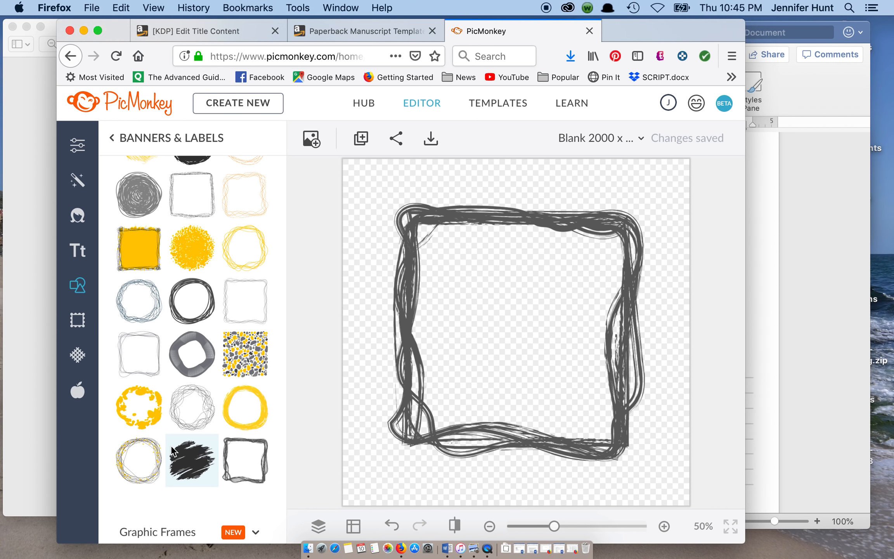
scroll(170, 445, down, 5)
scroll(171, 445, down, 10)
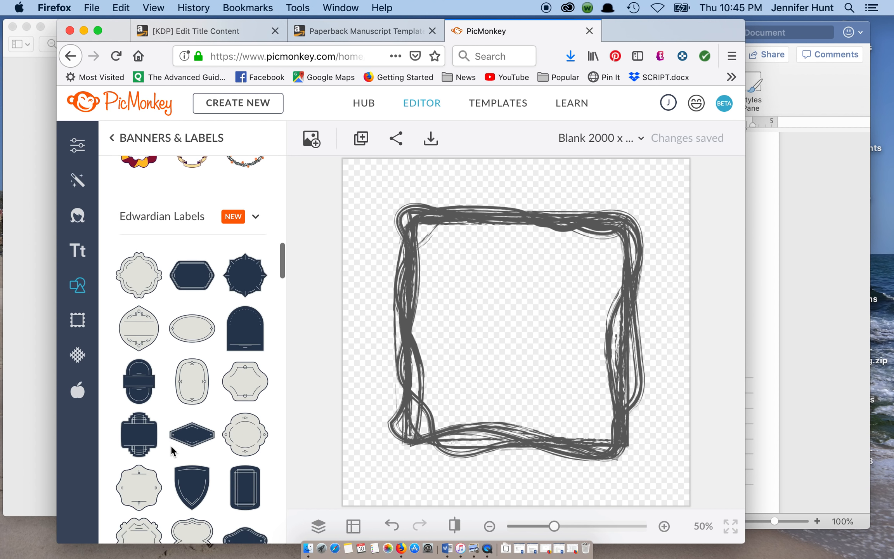
scroll(170, 445, up, 10)
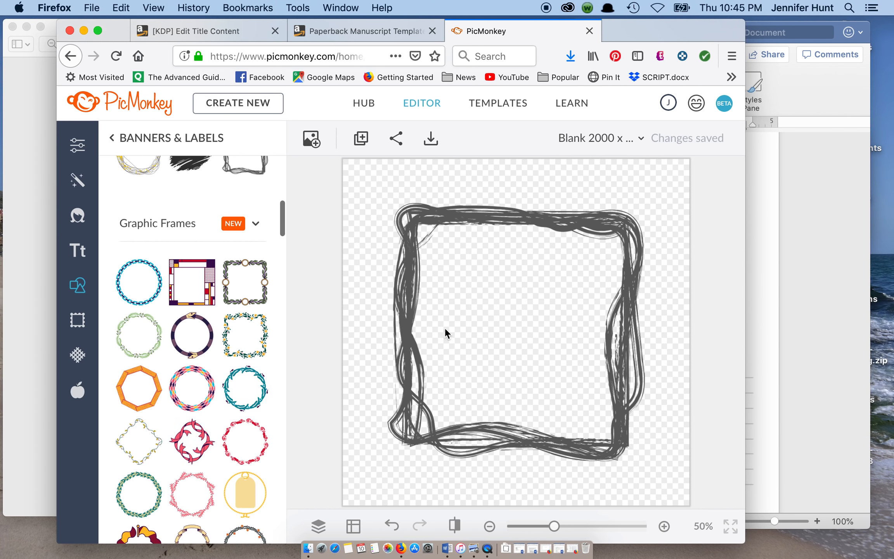
Return to the Word document and delete the sketchy frame image from the page.
click(764, 320)
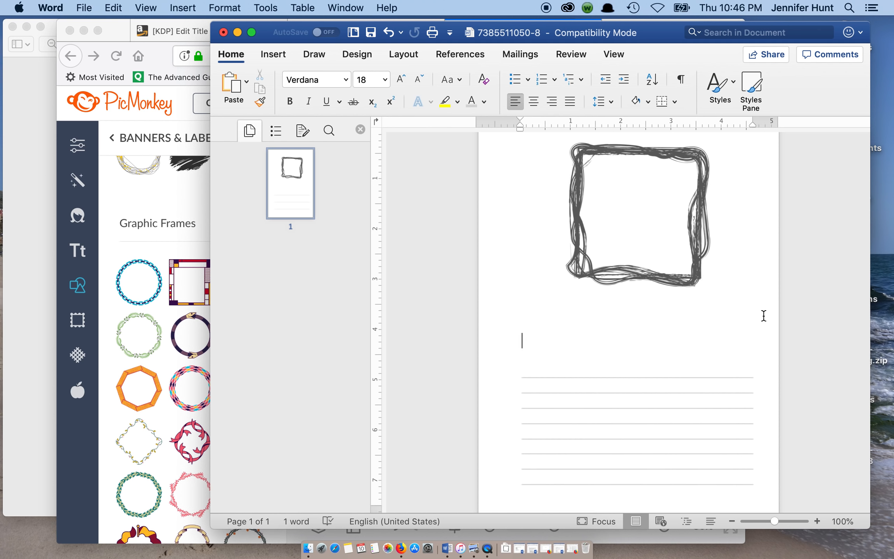
click(621, 285)
key(Delete)
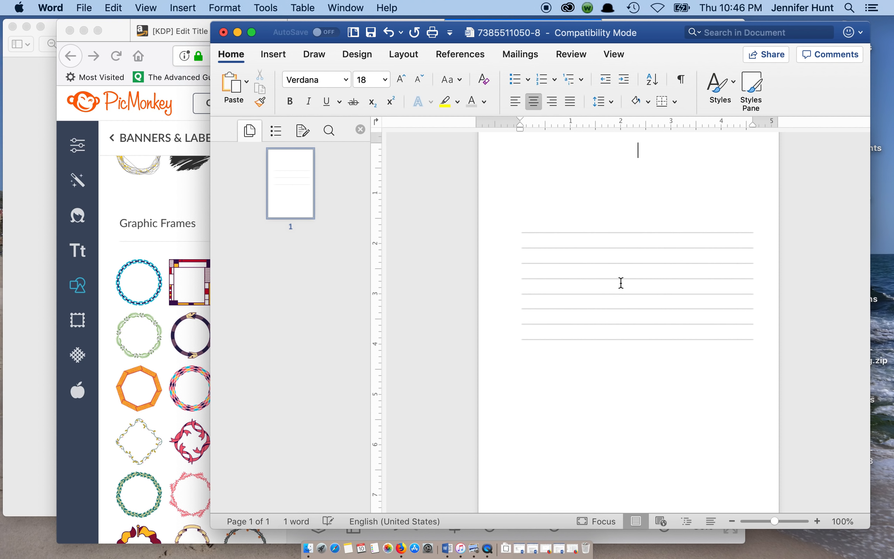
Copy the block of ruled lines, replace the page content with it, and paste it twice more to fill the page.
drag(512, 264, 515, 373)
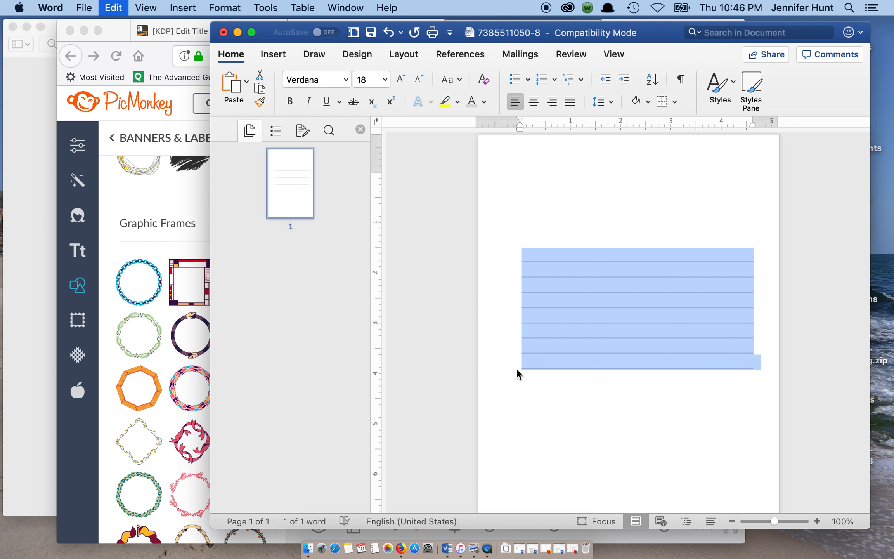
click(521, 164)
drag(522, 150, 564, 423)
key(super+v)
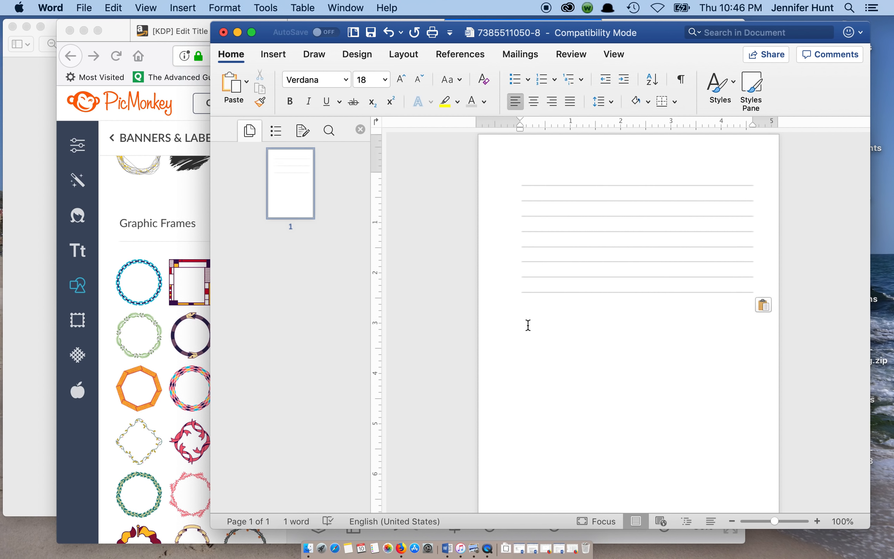
key(super+v)
key(super+v)
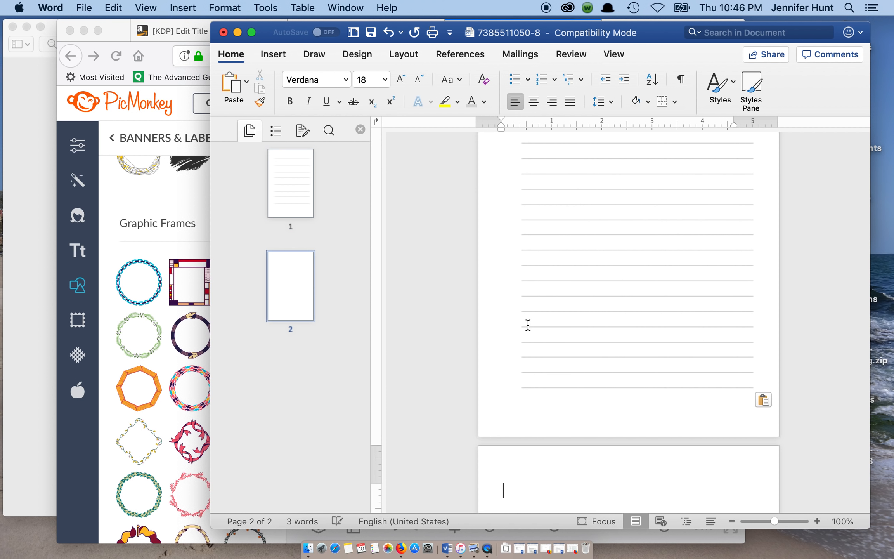
Select all the ruled lines and set their font color to black and font size to 12.
scroll(528, 325, up, 10)
click(502, 188)
drag(502, 188, 522, 508)
scroll(520, 462, down, 1)
click(484, 101)
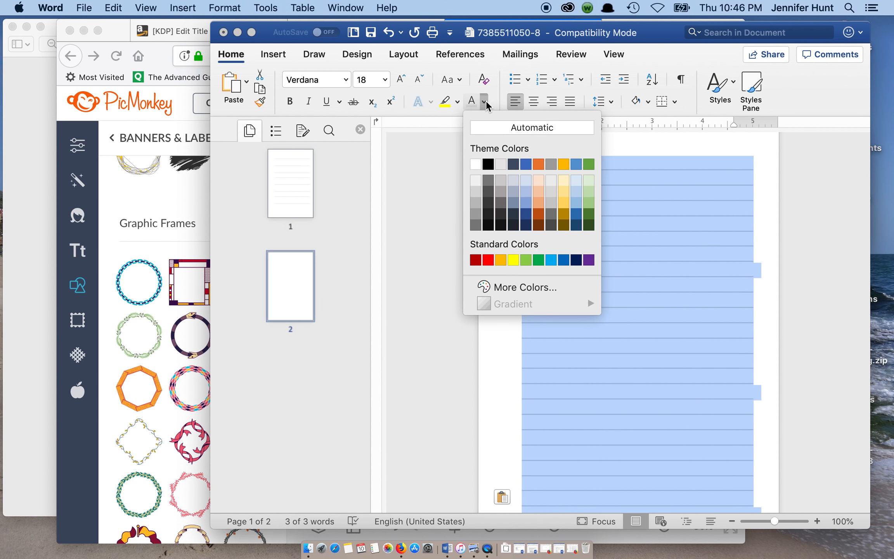
click(487, 170)
click(385, 79)
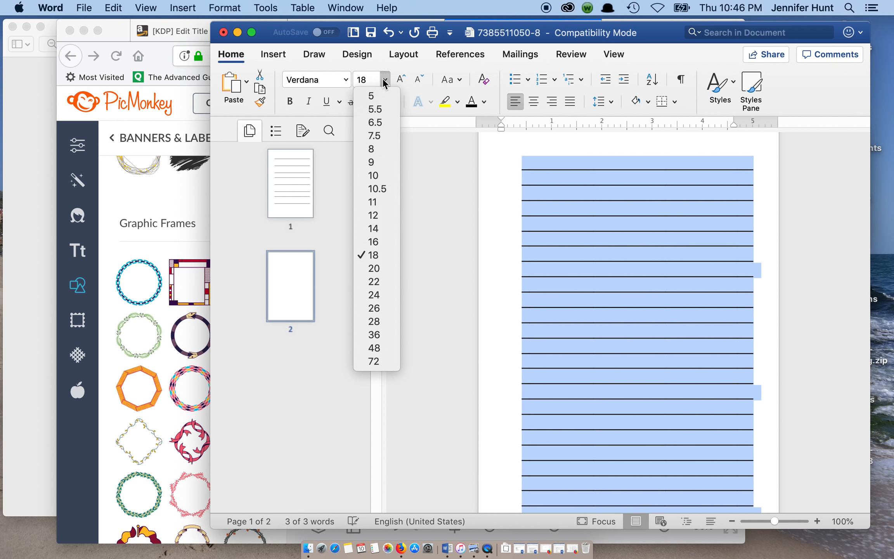
click(379, 217)
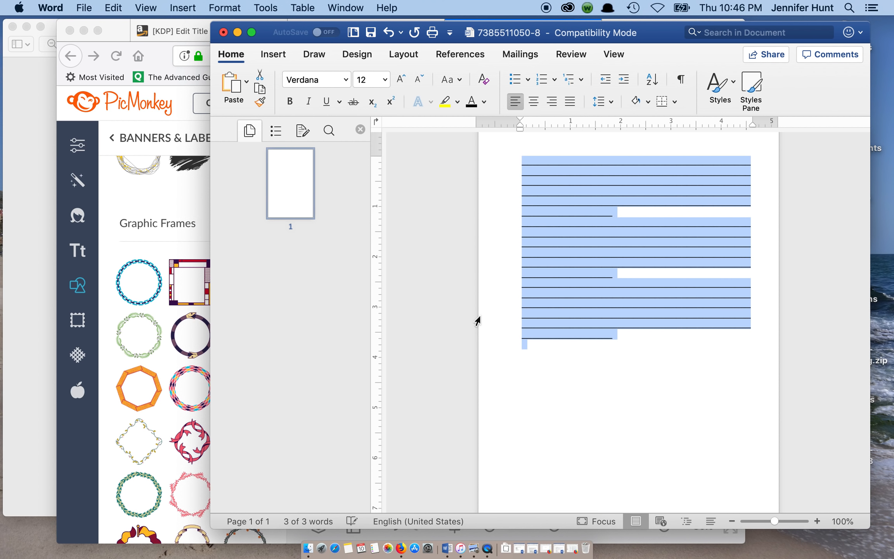